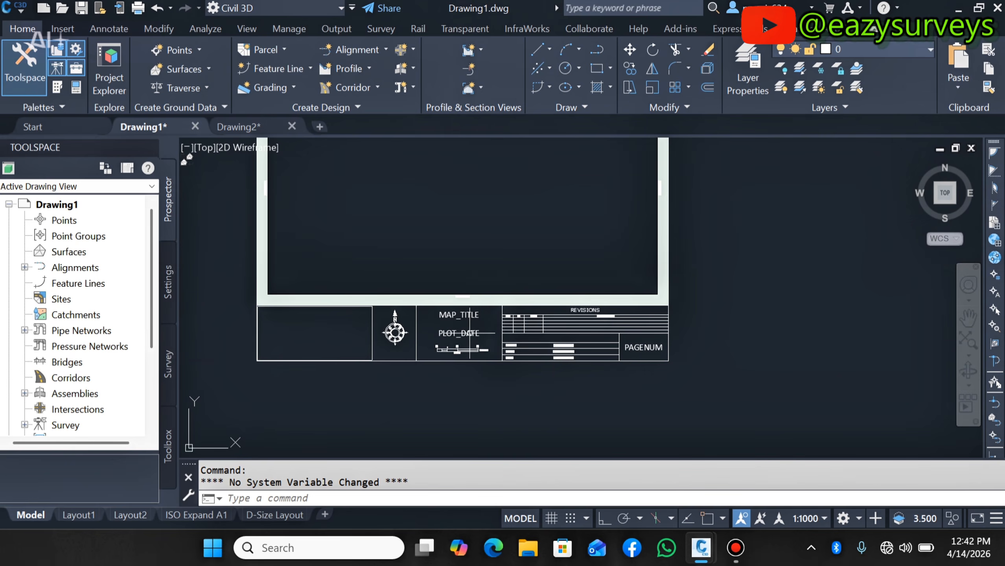
- Examine the two title block sheets drawn in model space, zooming in on their details
scroll(551, 327, "up", 4)
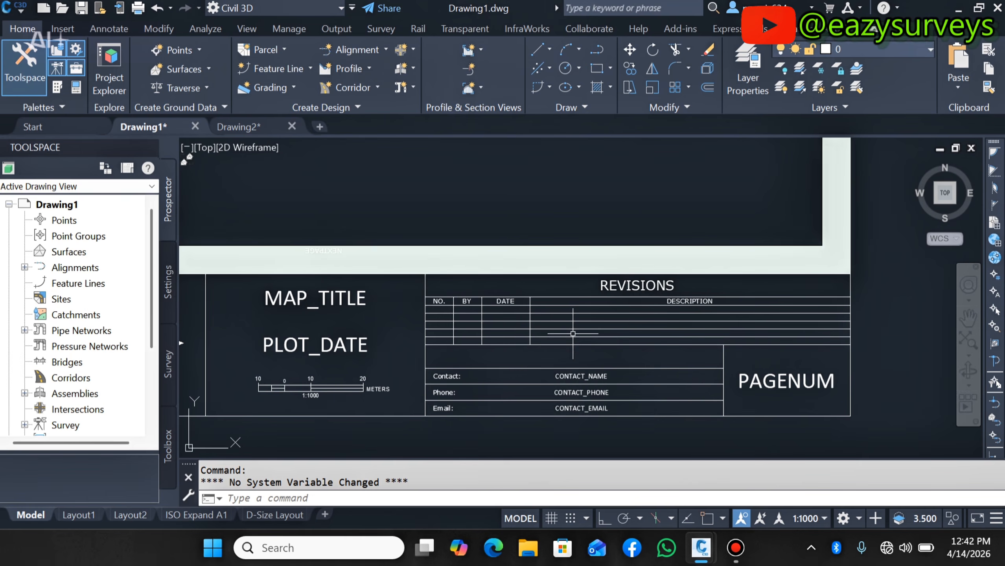
scroll(545, 324, "down", 4)
scroll(543, 323, "up", 3)
scroll(558, 335, "down", 1)
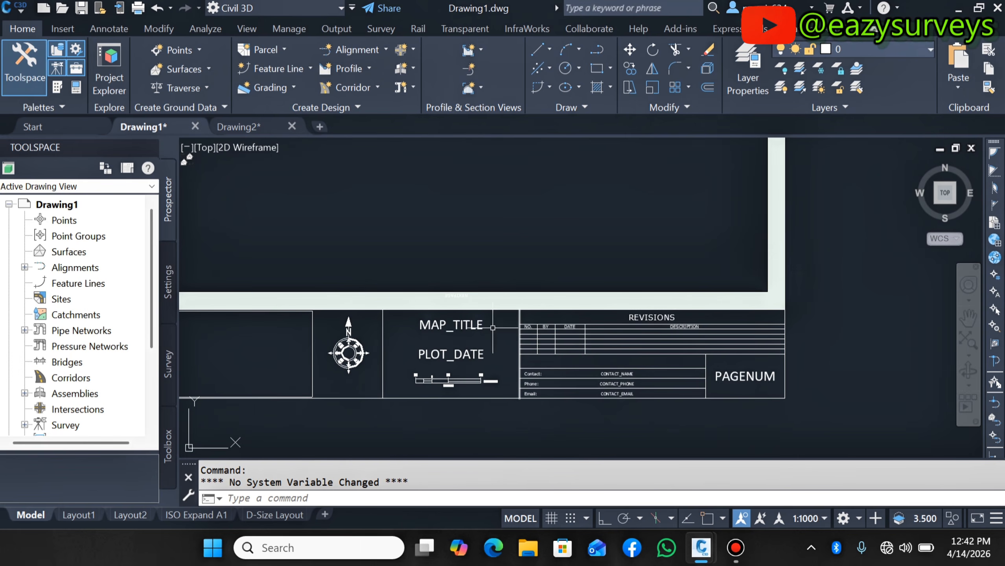
scroll(484, 310, "down", 8)
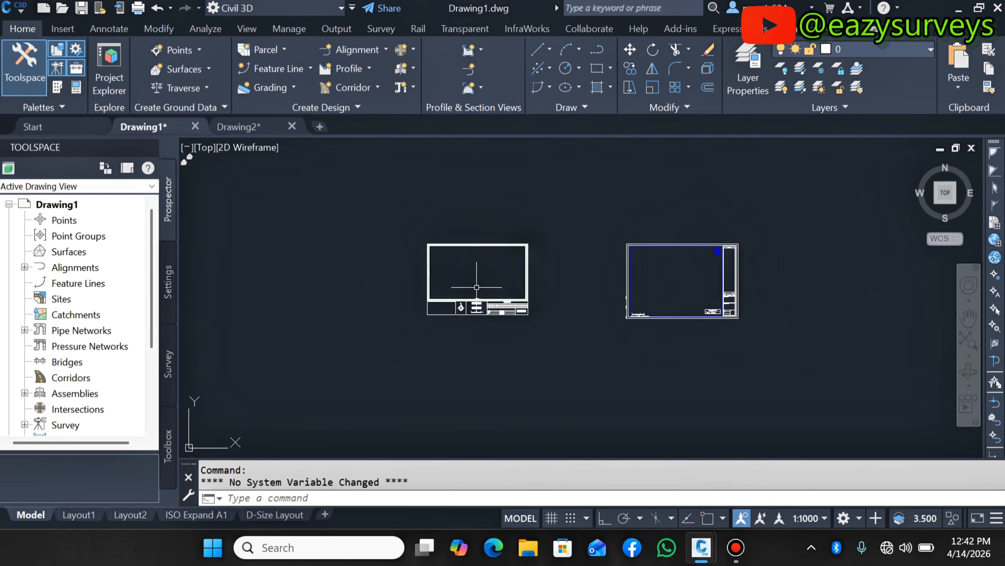
scroll(476, 287, "up", 4)
scroll(366, 158, "up", 4)
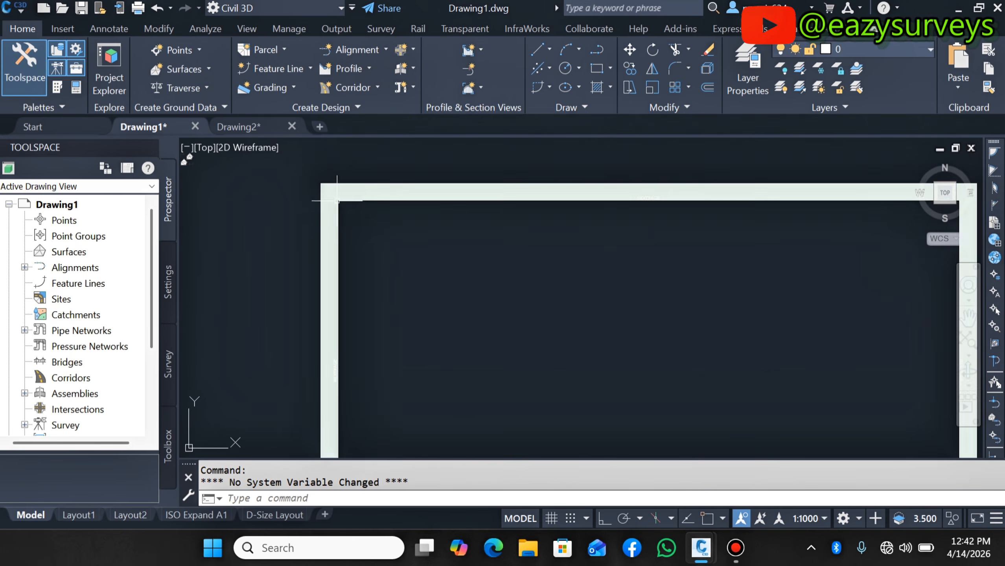
scroll(421, 235, "down", 6)
scroll(792, 289, "up", 5)
scroll(792, 290, "up", 3)
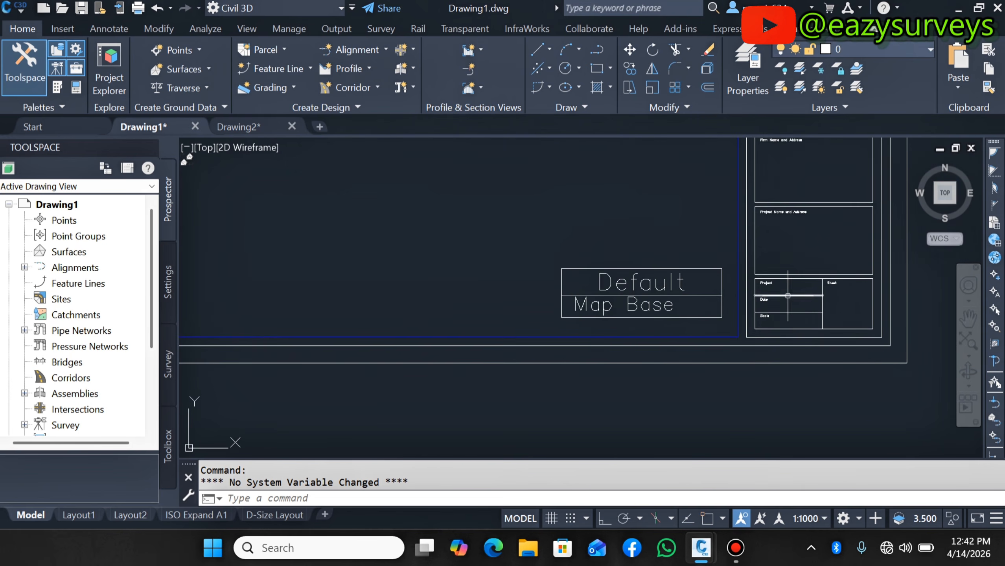
scroll(793, 290, "down", 3)
scroll(776, 291, "up", 3)
scroll(759, 292, "down", 2)
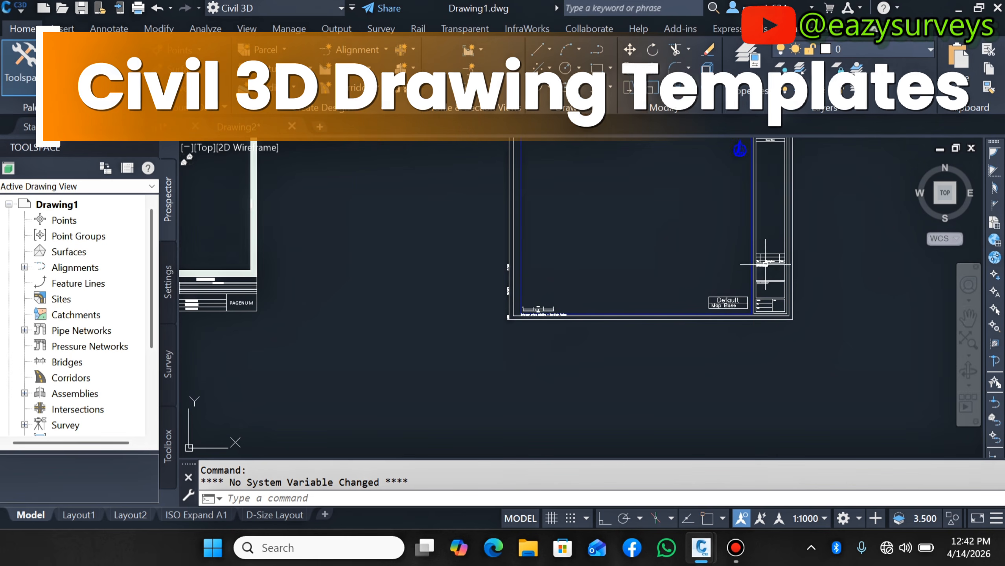
scroll(765, 266, "up", 3)
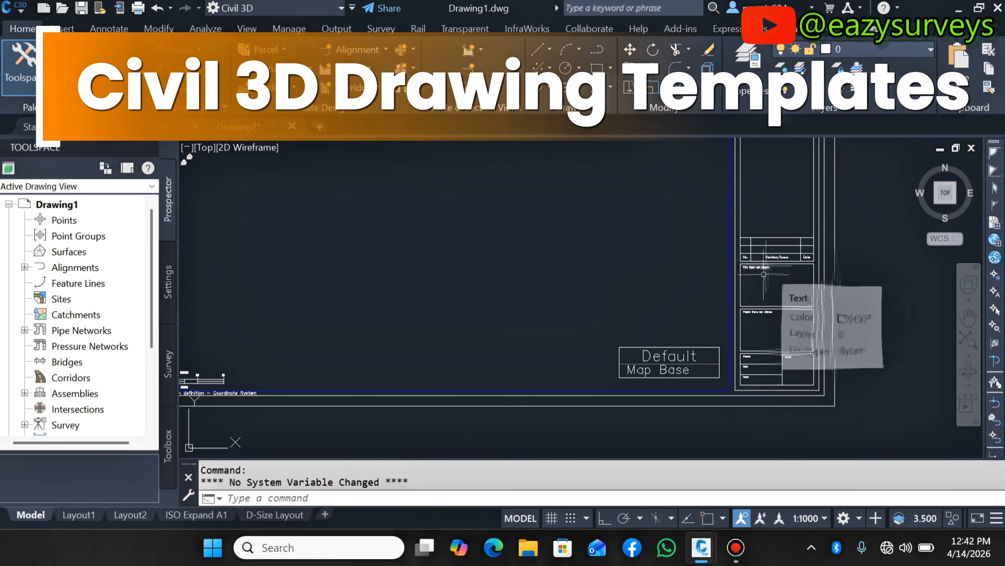
scroll(763, 337, "down", 4)
scroll(719, 206, "up", 3)
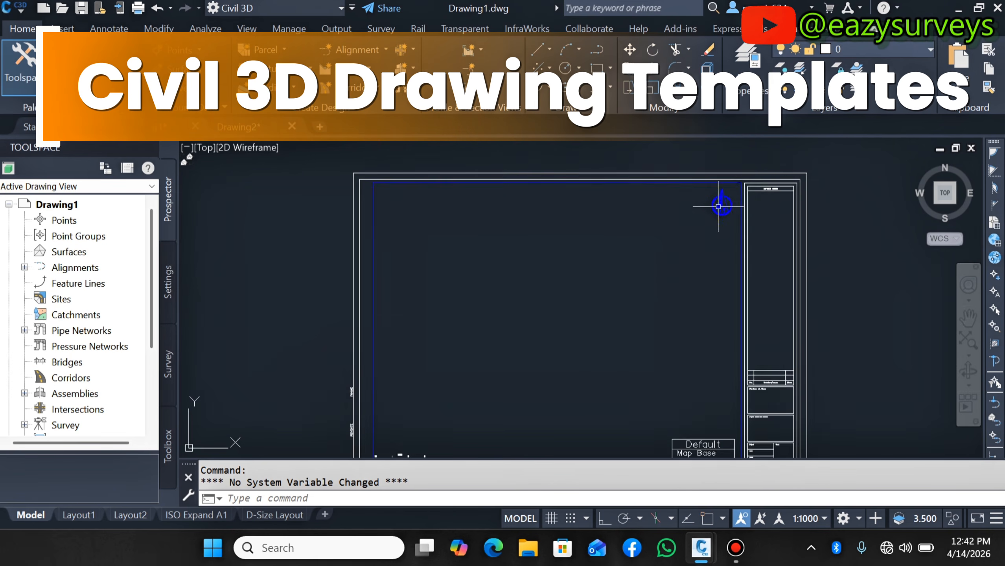
scroll(718, 206, "down", 5)
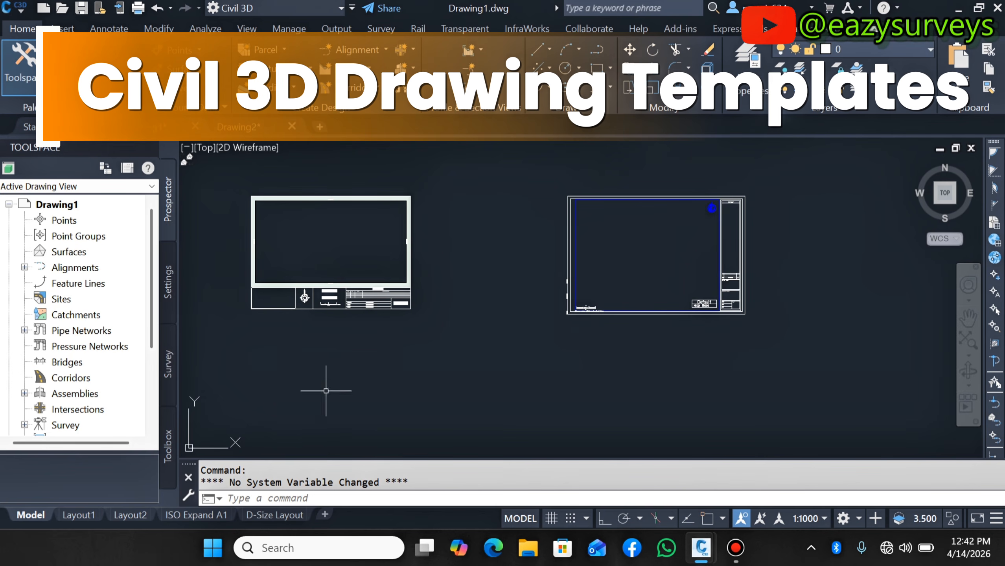
- Inspect the title blocks on the ISO Expand A1 and D-Size Layout tabs
left_click(195, 515)
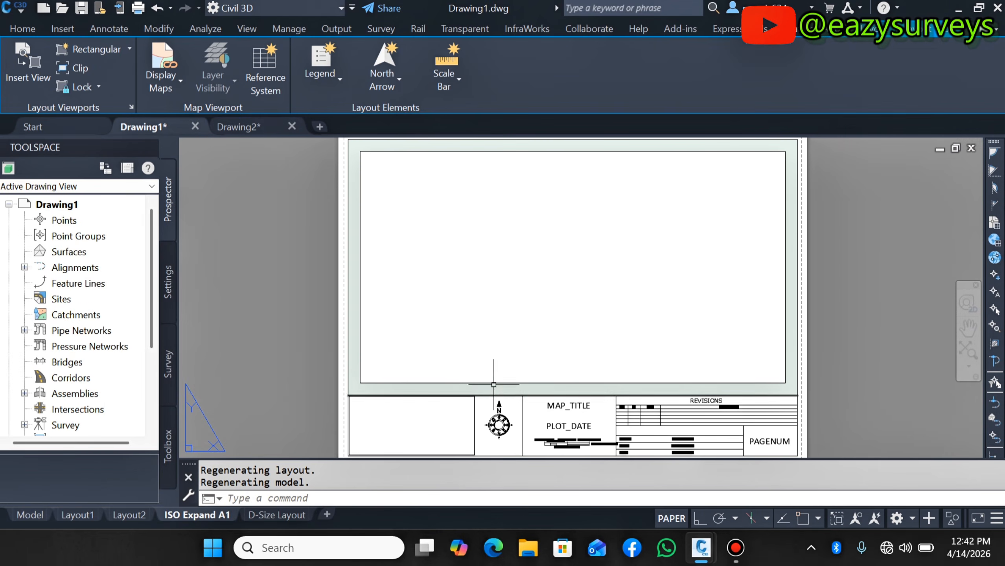
scroll(563, 420, "up", 7)
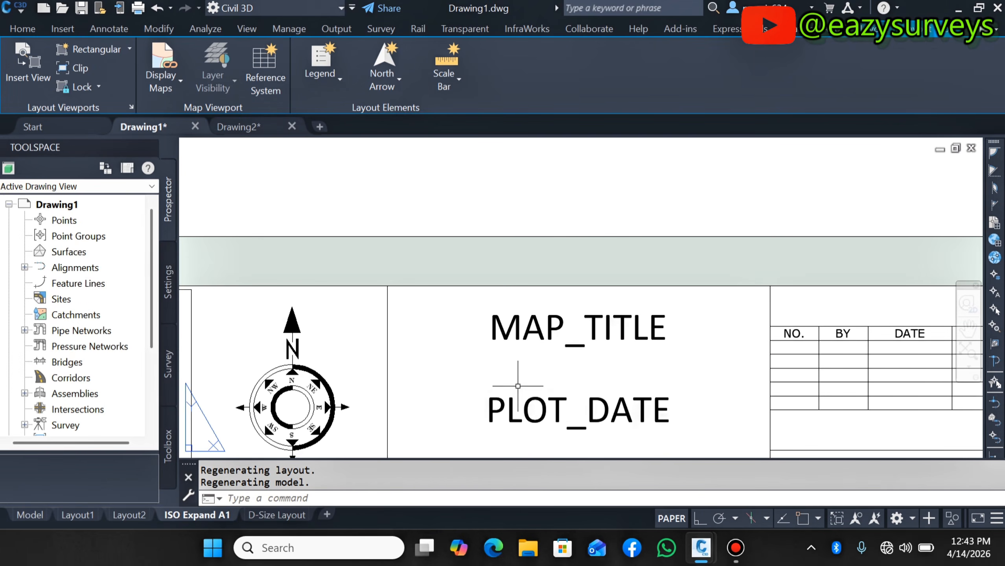
scroll(518, 386, "down", 6)
scroll(523, 381, "up", 2)
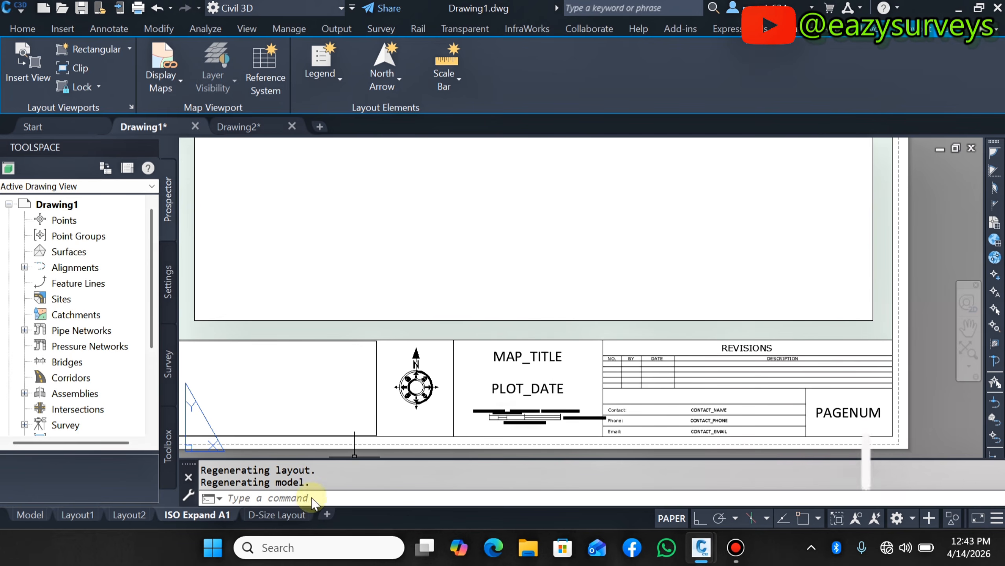
left_click(277, 515)
scroll(697, 428, "up", 4)
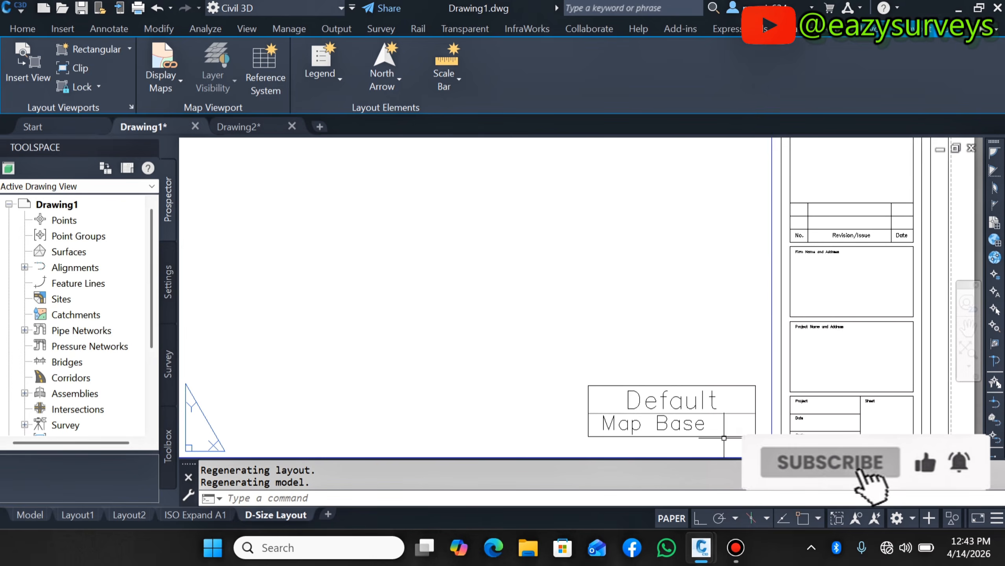
scroll(724, 438, "down", 3)
scroll(745, 238, "down", 2)
scroll(749, 224, "up", 4)
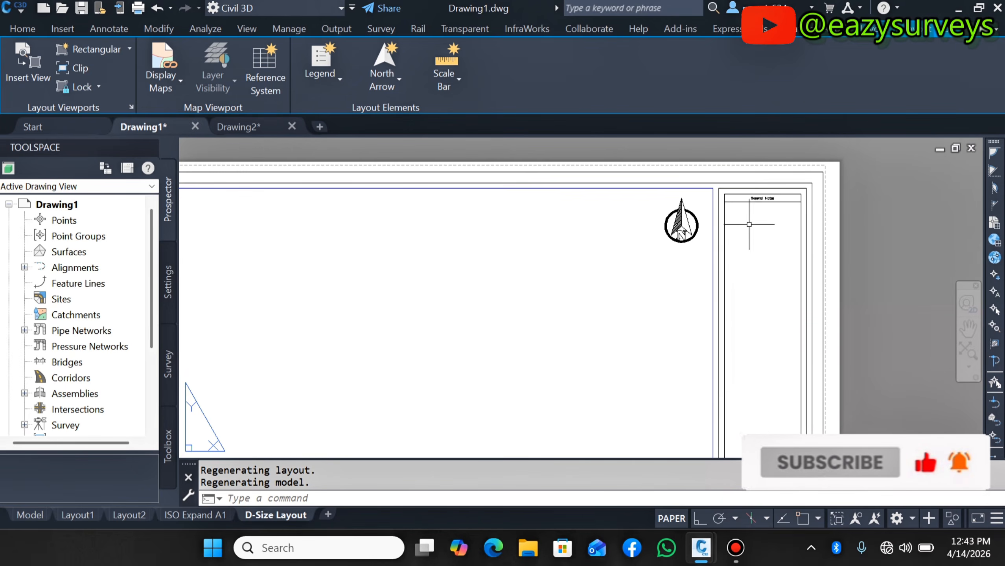
scroll(749, 225, "down", 4)
scroll(673, 303, "up", 2)
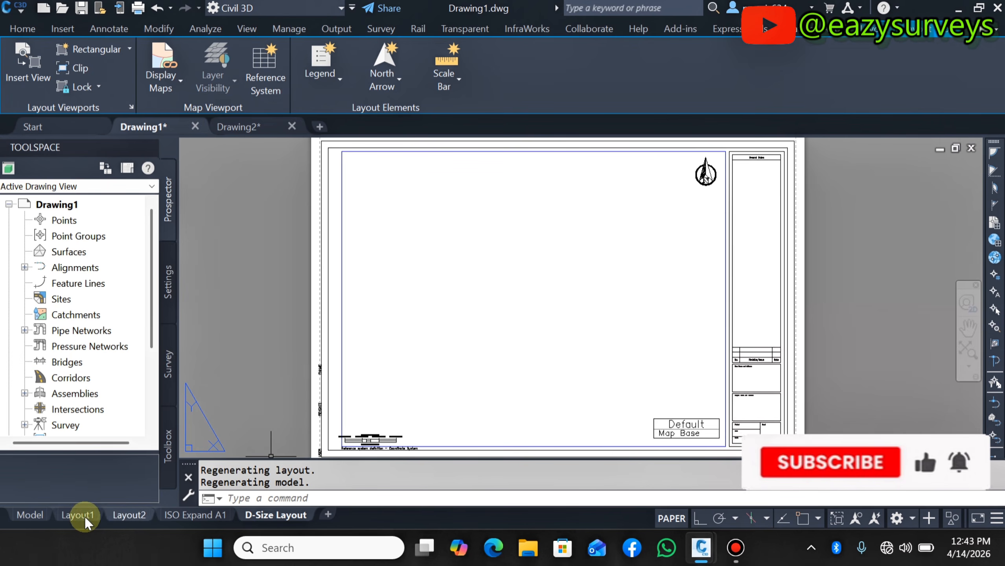
- Return to model space and close Drawing1 without saving changes
left_click(30, 515)
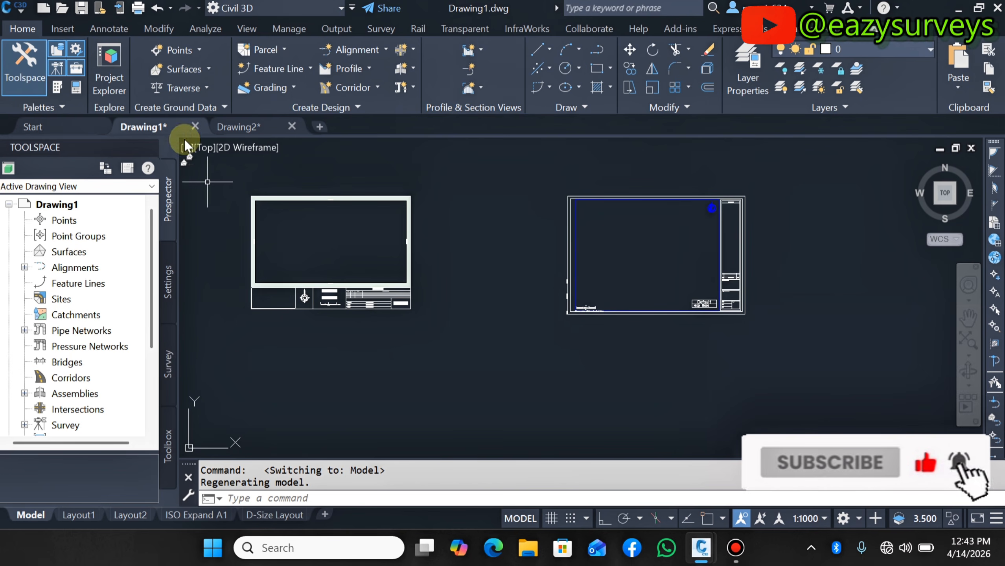
left_click(196, 127)
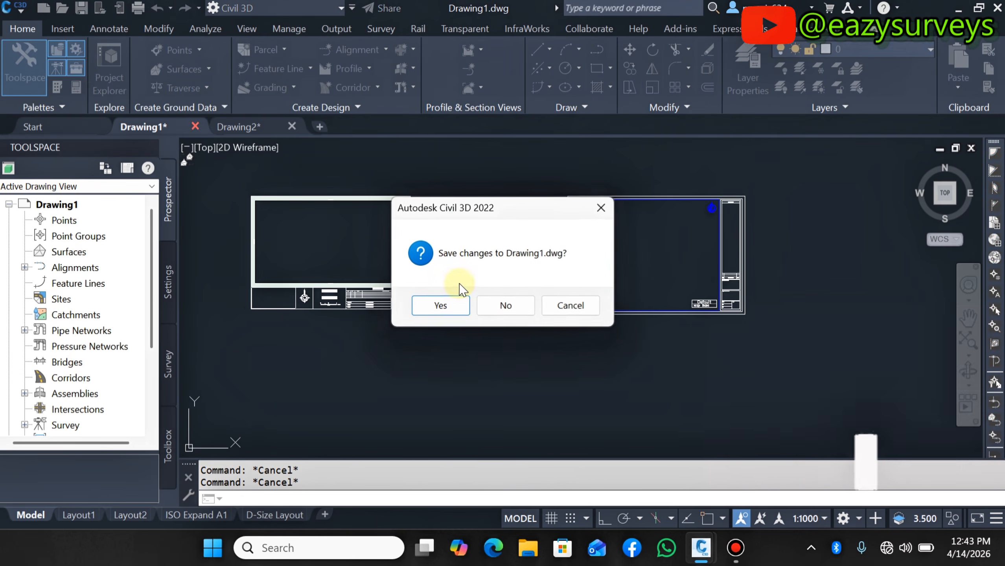
left_click(505, 304)
- Start a new drawing and, from its Layout1, begin inserting a layout from a template file
left_click(311, 129)
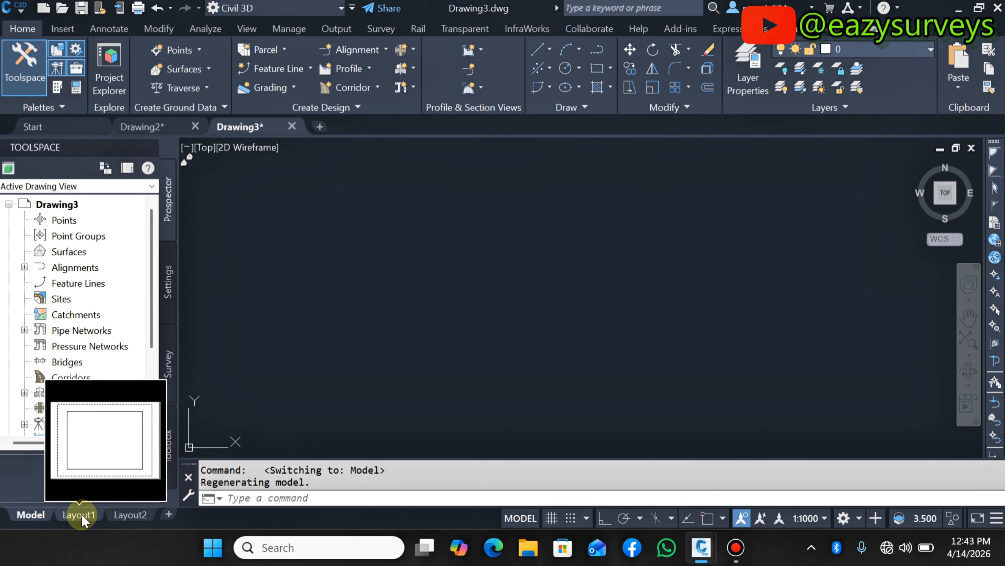
left_click(80, 515)
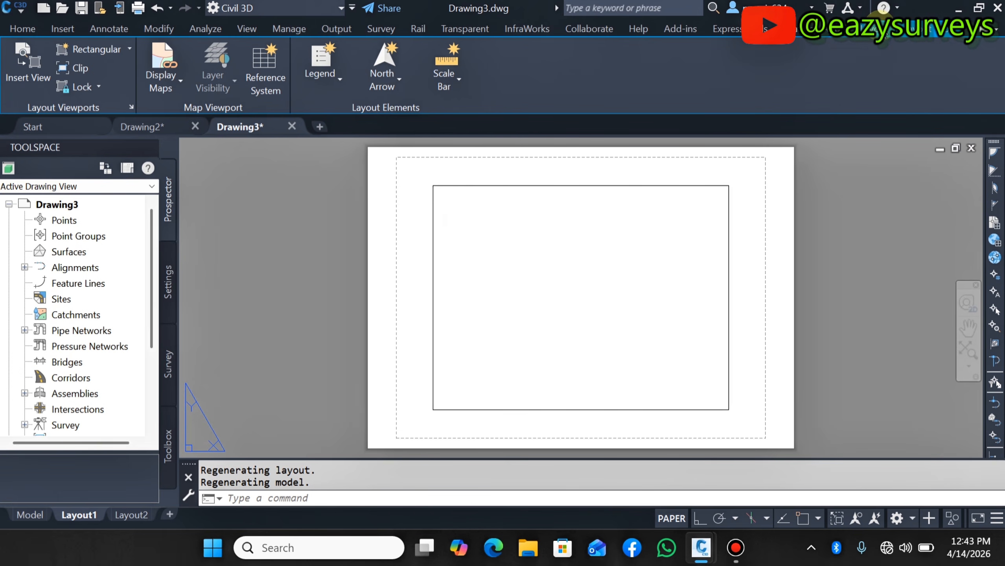
left_click(884, 31)
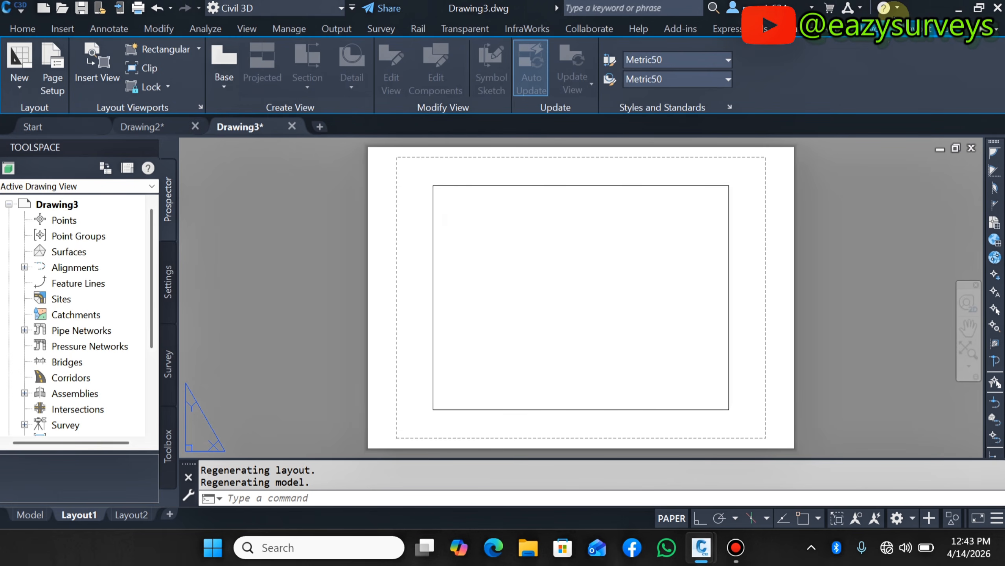
left_click(18, 85)
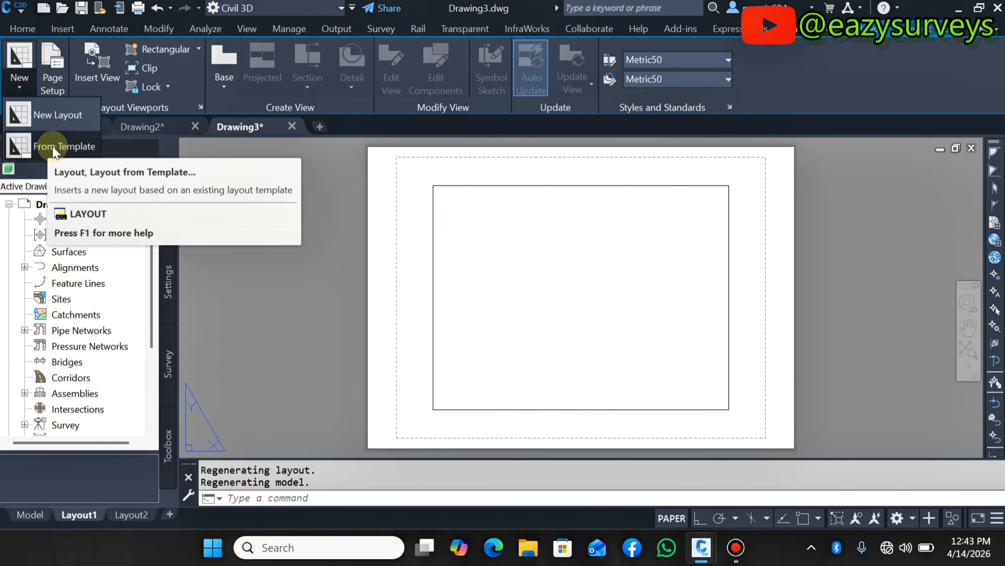
left_click(63, 146)
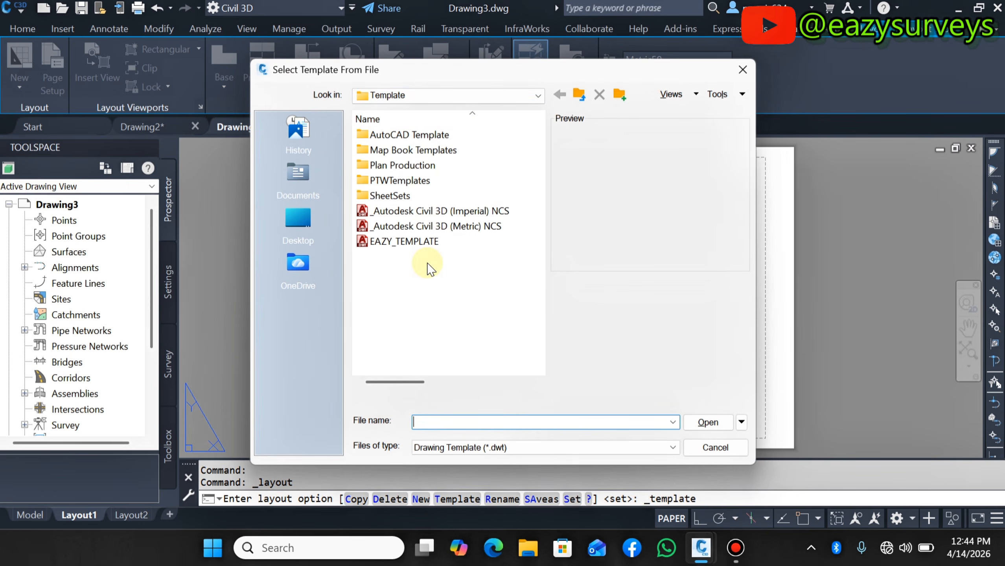
- Open the AutoCAD Template folder and preview each template file it contains
double_click(435, 134)
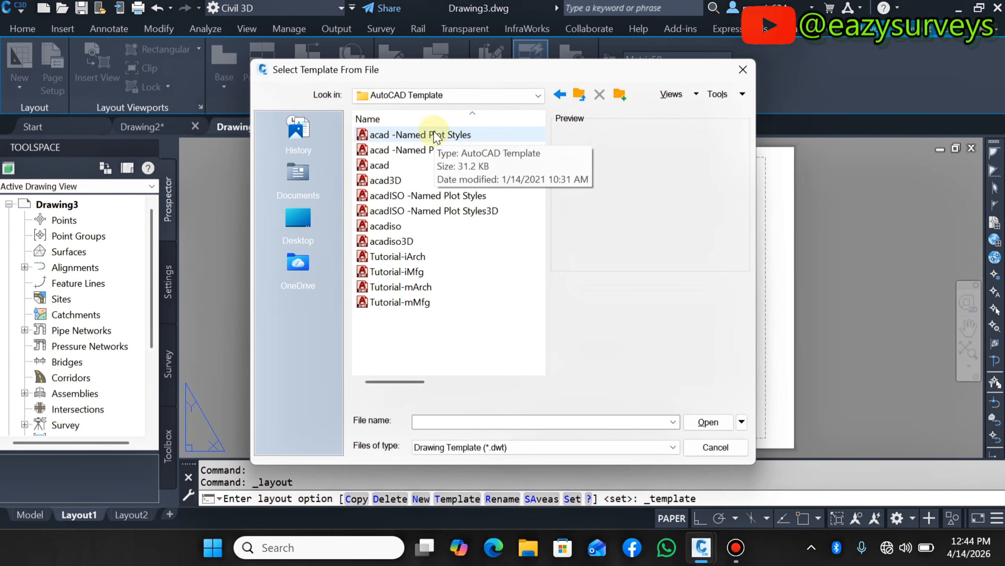
left_click(436, 135)
left_click(422, 150)
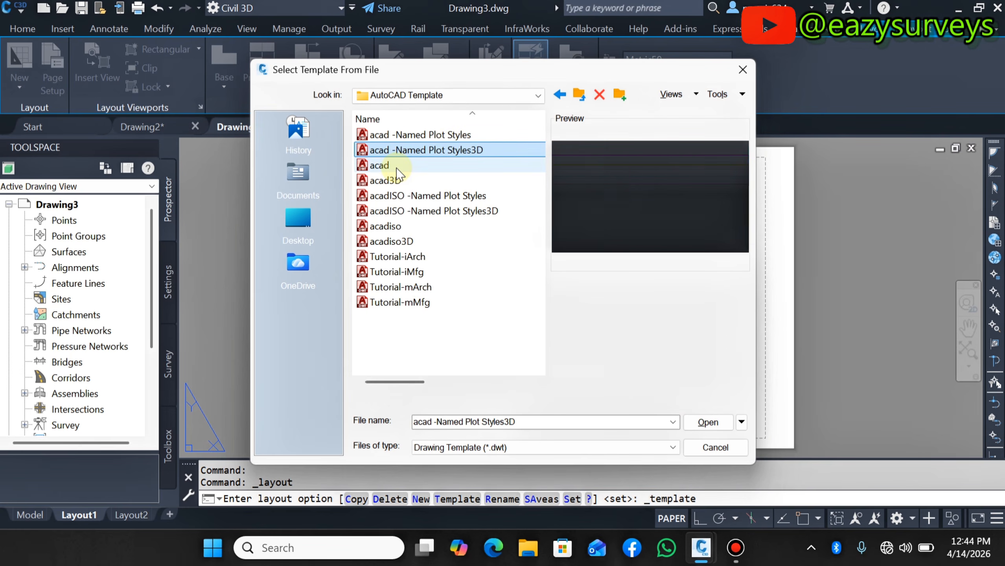
left_click(380, 164)
left_click(387, 180)
left_click(393, 196)
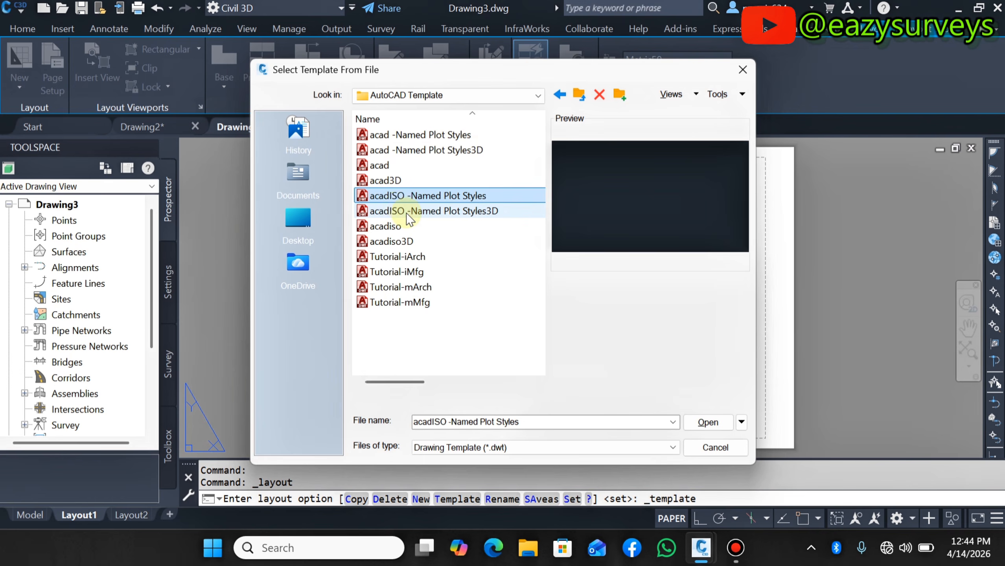
left_click(407, 212)
left_click(401, 227)
left_click(400, 241)
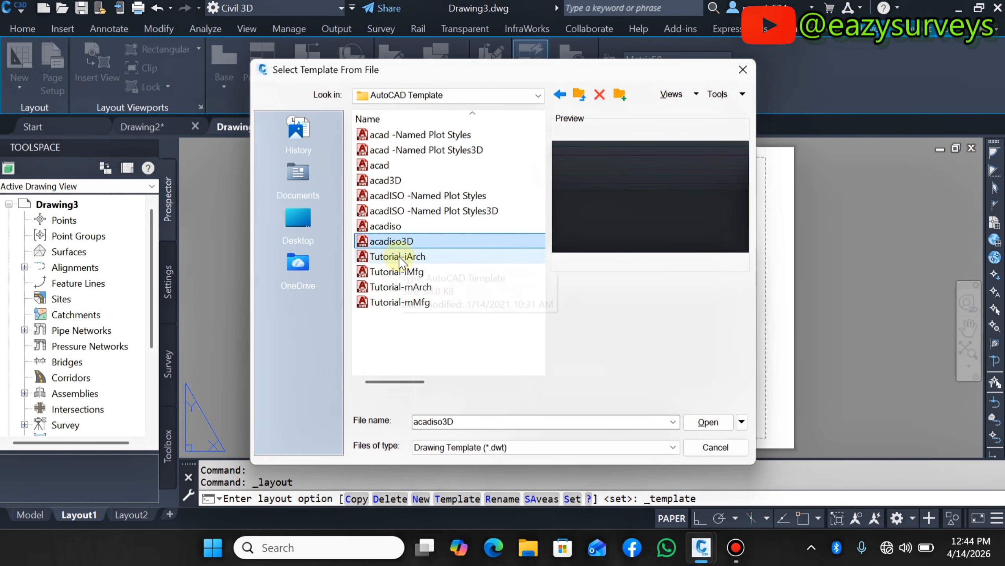
left_click(400, 257)
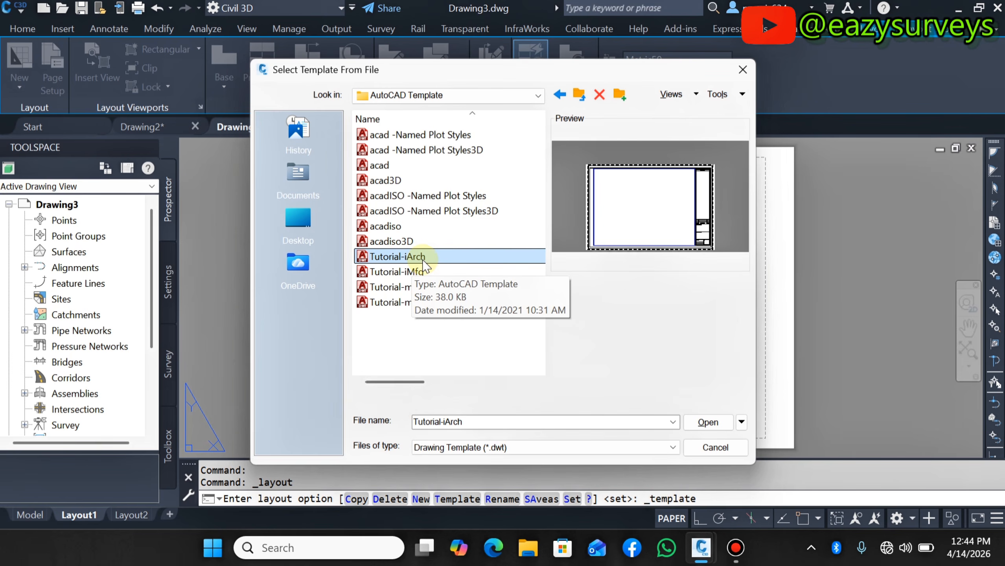
left_click(391, 273)
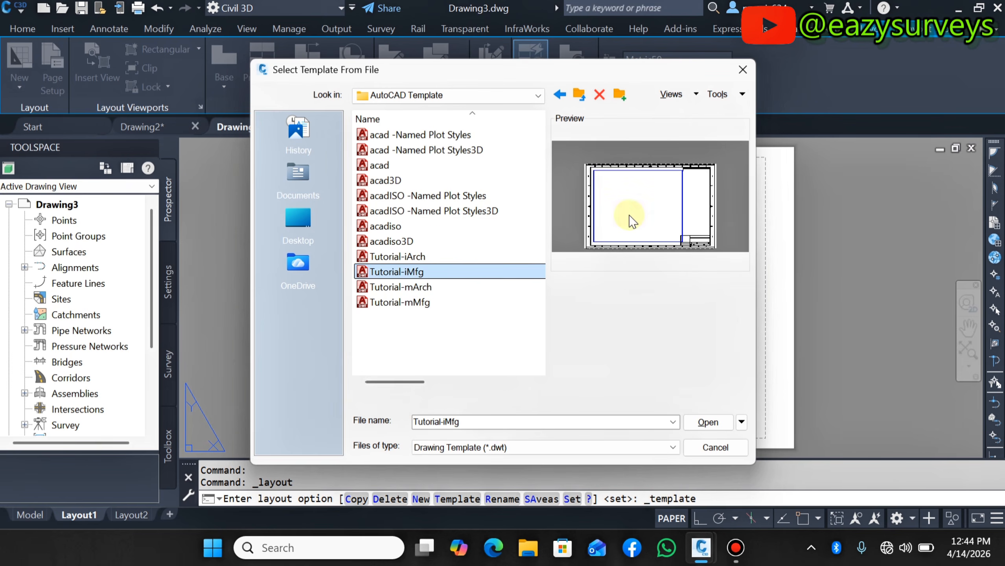
left_click(412, 288)
left_click(402, 301)
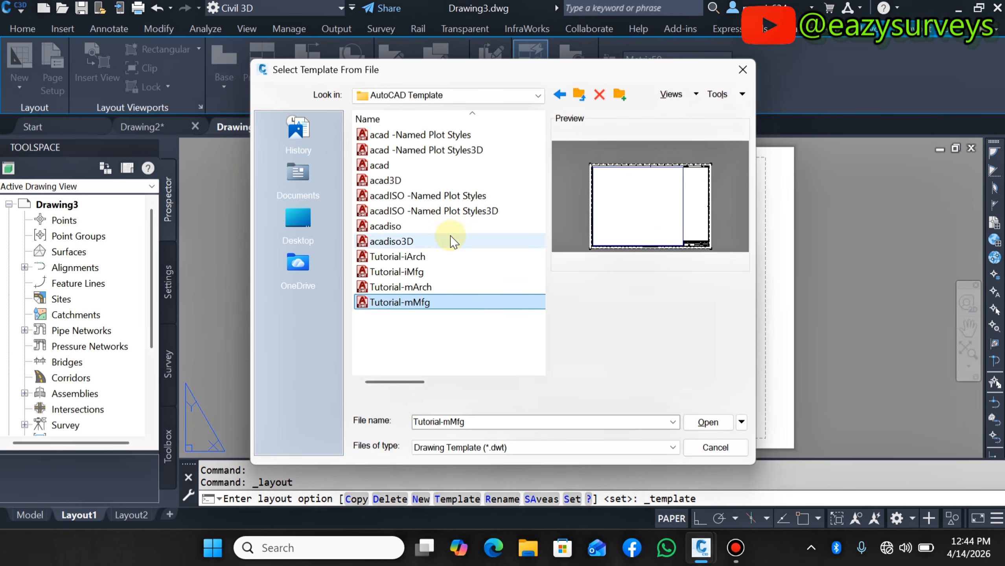
- Insert the D-Size Layout from the Tutorial-iArch template
left_click(404, 257)
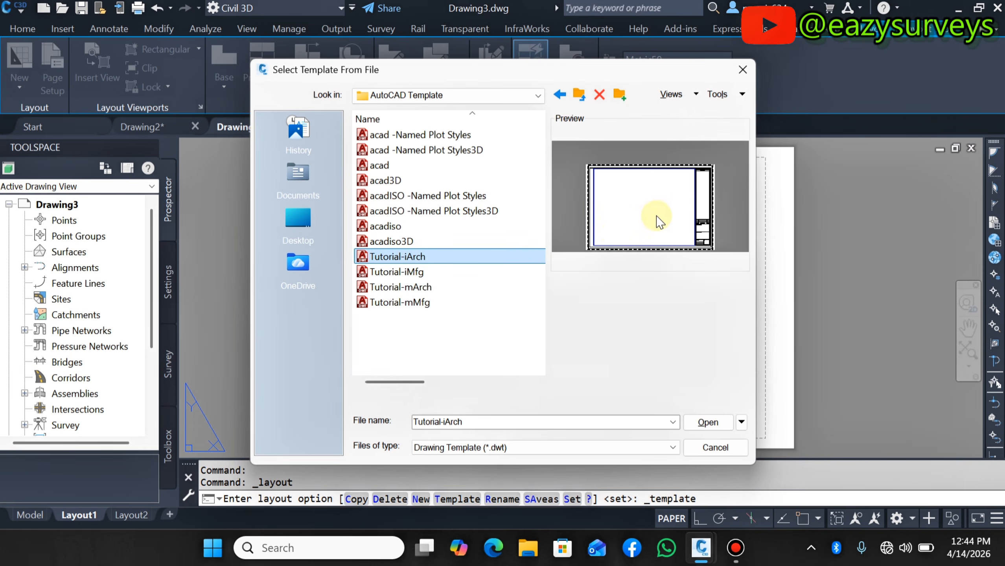
left_click(715, 424)
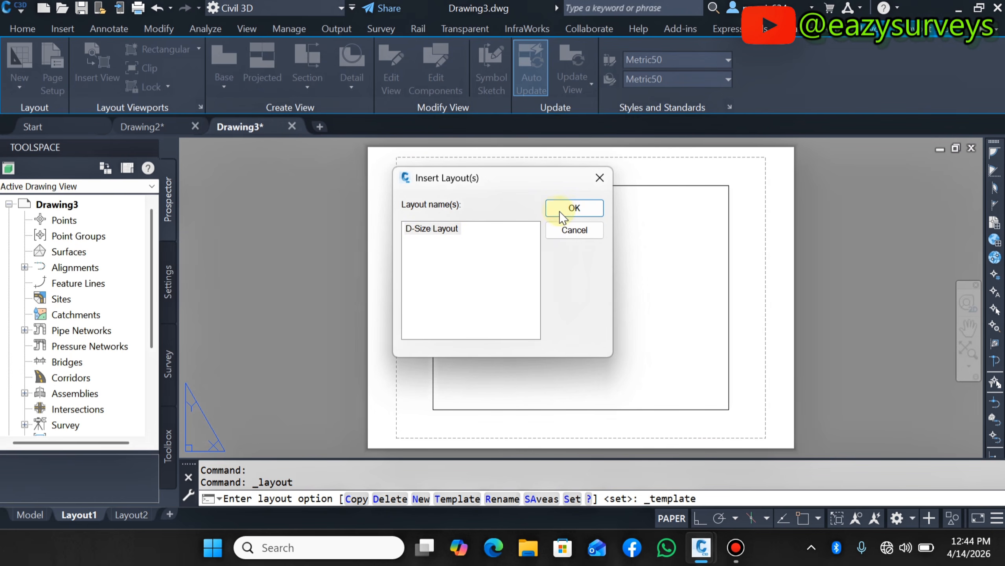
left_click(574, 208)
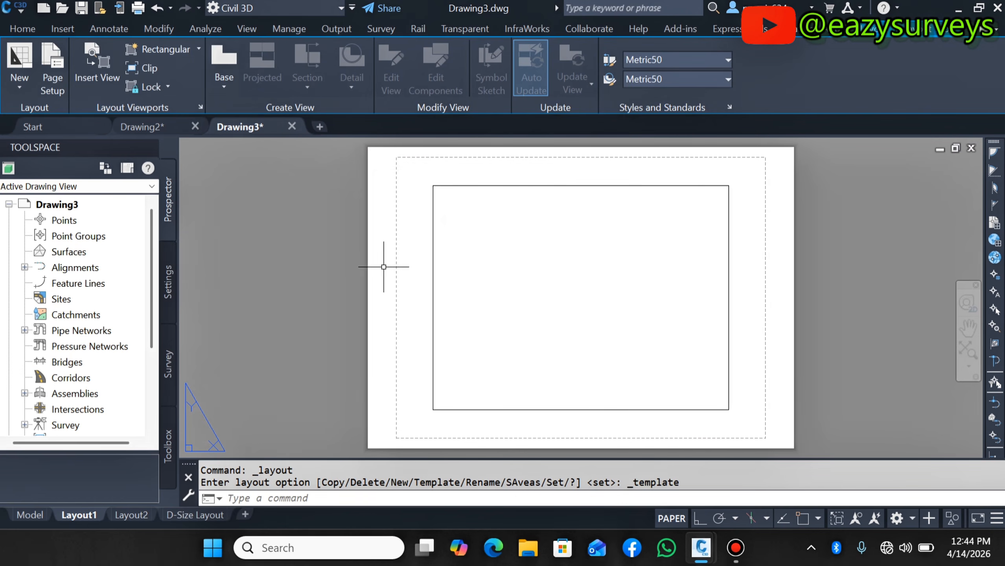
- Open the D-Size Layout tab and inspect its title block
mouse_move(192, 515)
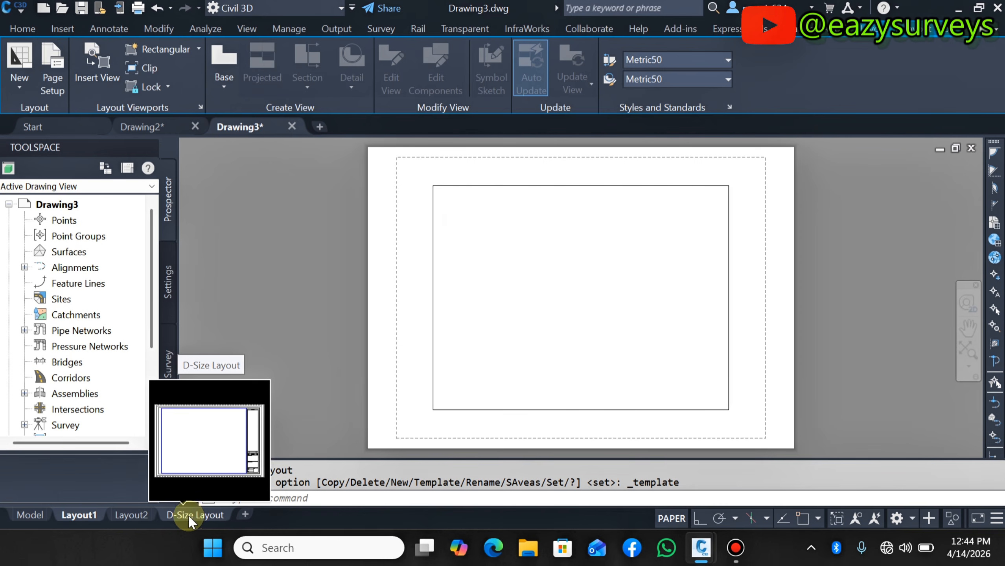
left_click(190, 515)
scroll(443, 421, "up", 2)
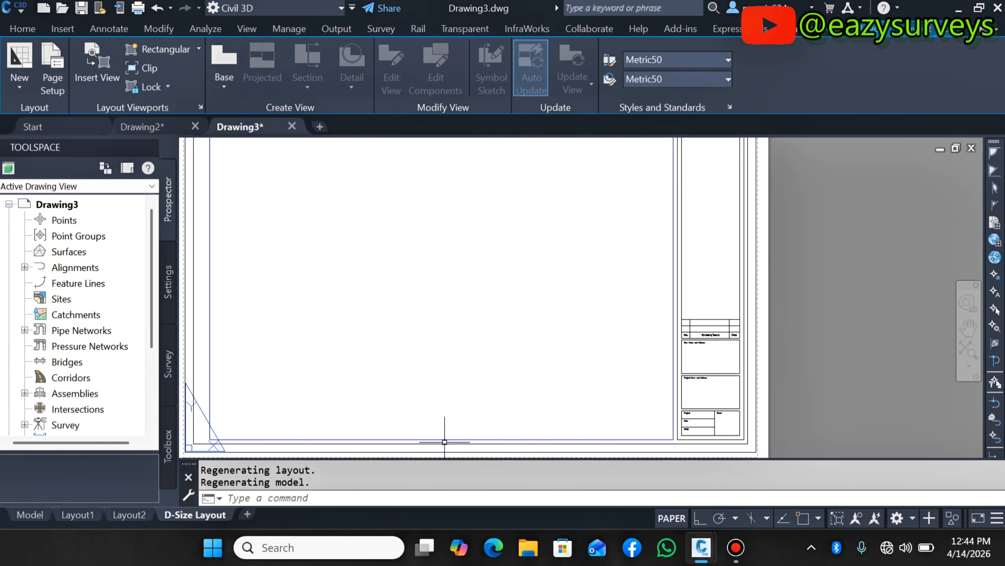
scroll(526, 390, "down", 2)
scroll(602, 224, "up", 4)
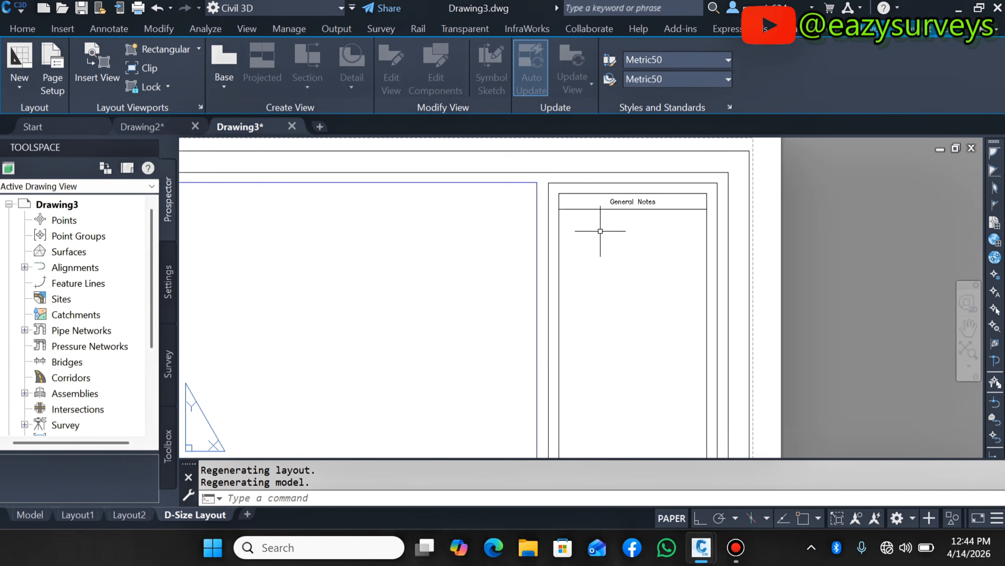
- Zoom in and out across the D-Size Layout sheet to examine its title block and notes area
scroll(599, 219, "up", 1)
scroll(599, 219, "down", 4)
scroll(567, 225, "up", 3)
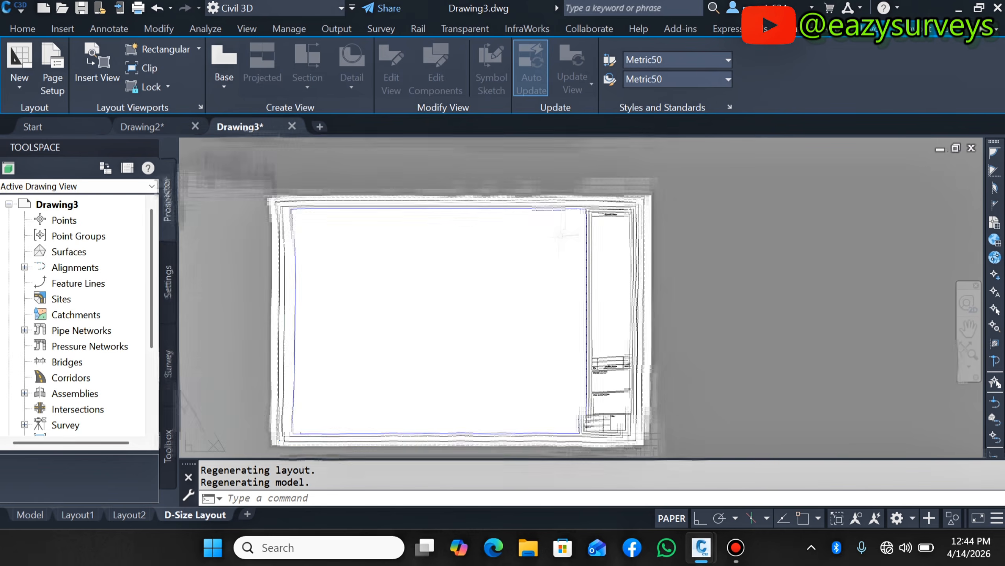
scroll(520, 223, "down", 4)
scroll(516, 211, "down", 4)
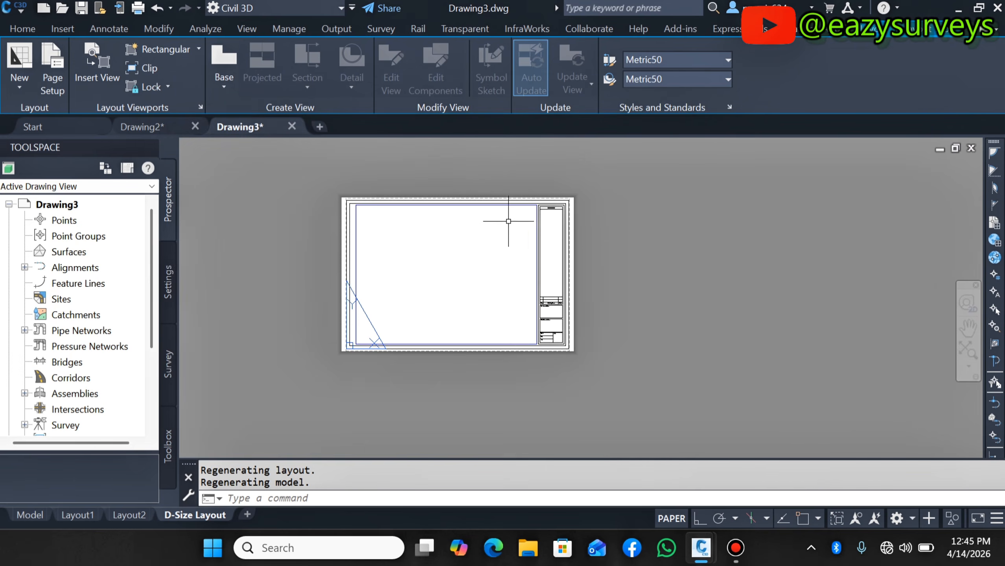
scroll(512, 218, "up", 4)
scroll(557, 184, "up", 2)
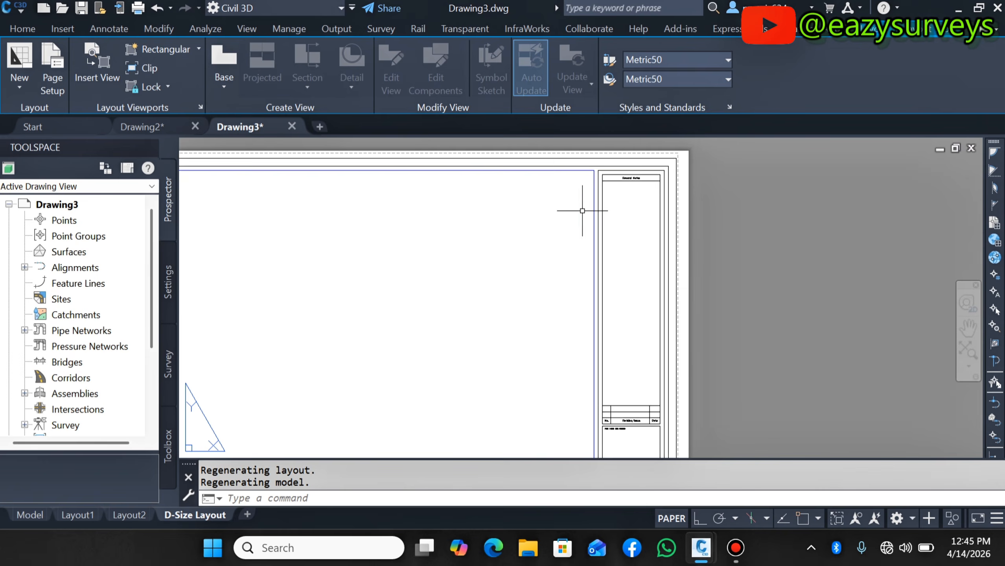
scroll(582, 210, "down", 4)
scroll(574, 232, "up", 4)
scroll(561, 237, "down", 3)
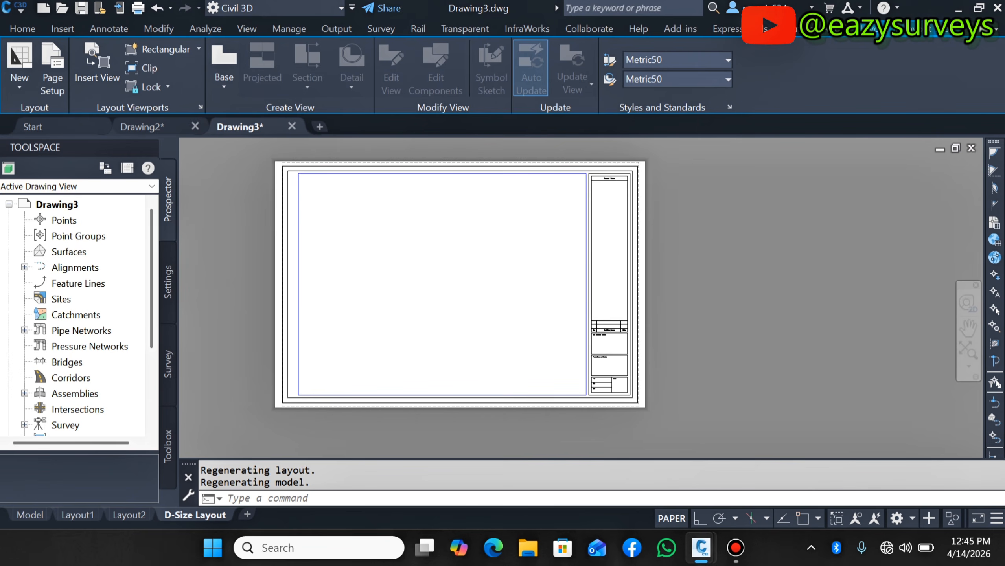
scroll(549, 191, "down", 2)
scroll(554, 207, "up", 5)
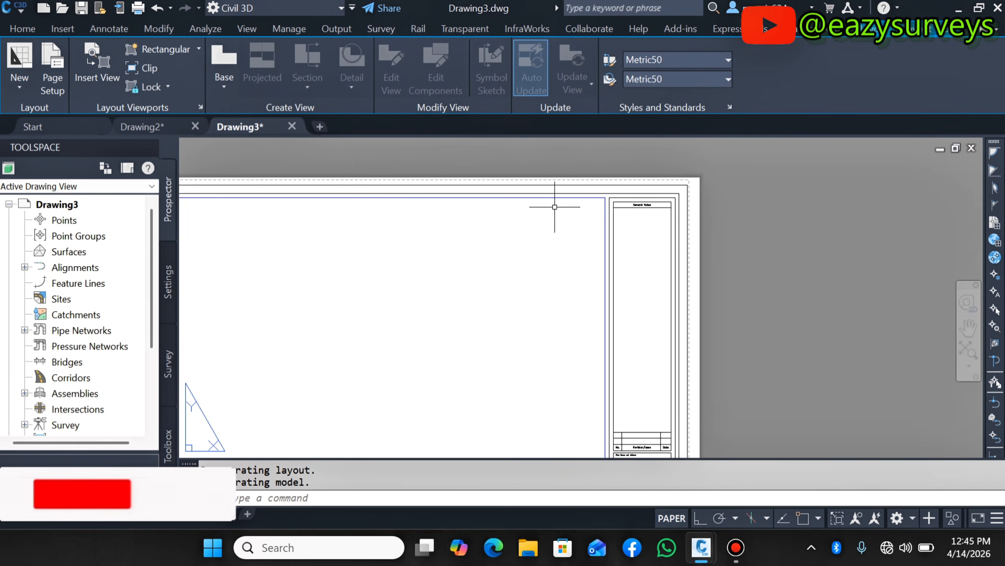
- Begin inserting another layout from a template file and open the Map Book Templates folder
left_click(17, 84)
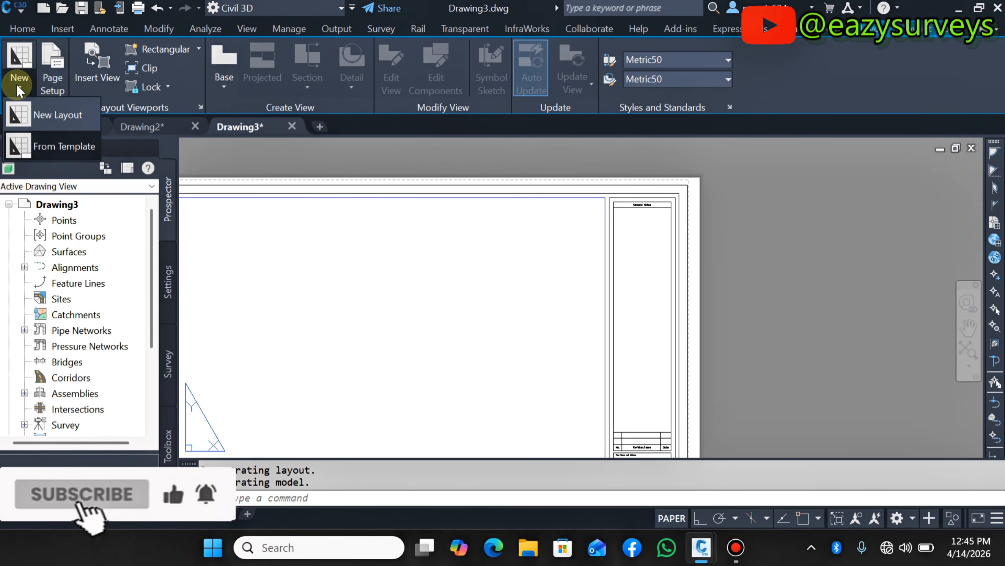
left_click(37, 147)
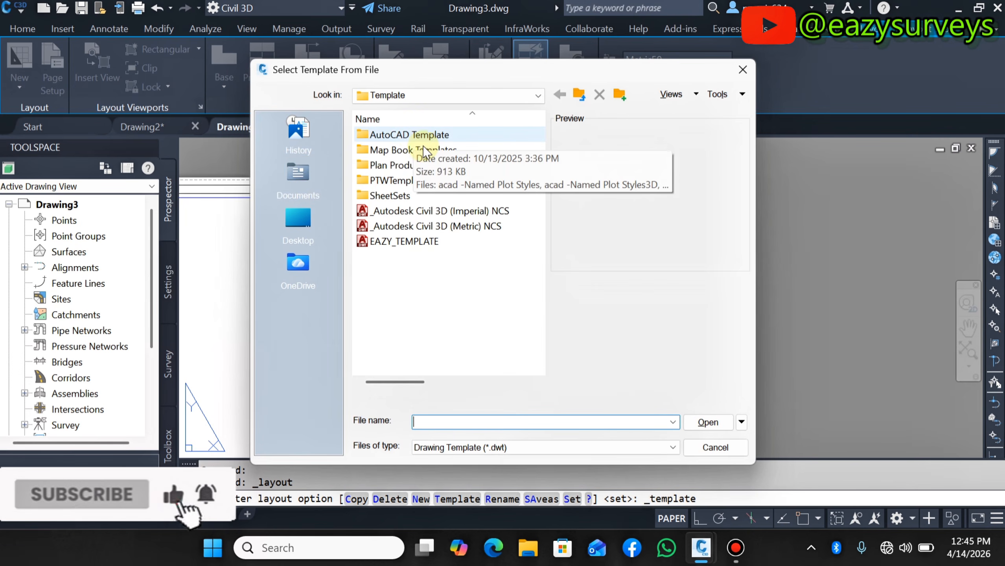
left_click(411, 152)
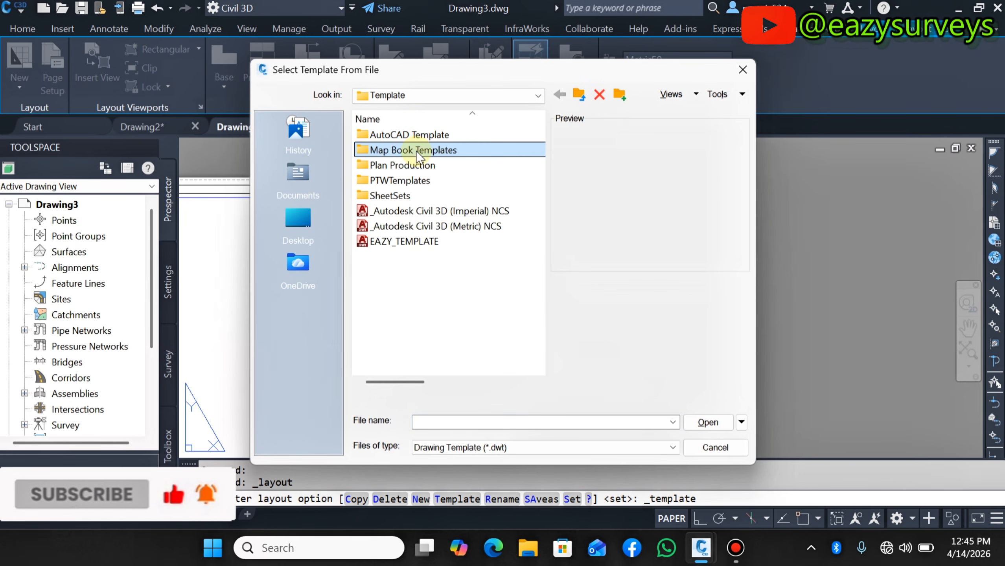
double_click(416, 151)
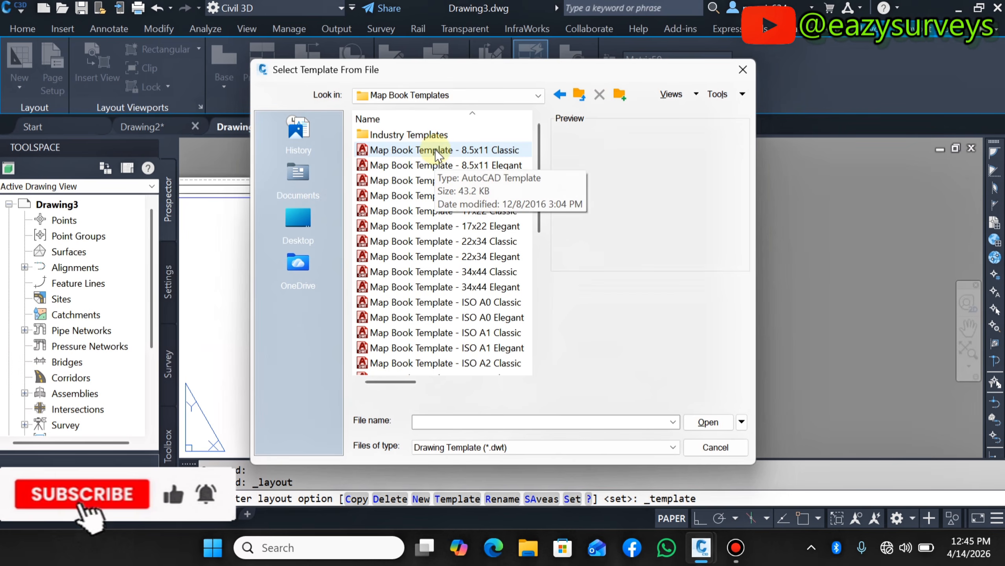
- Preview the Map Book template files one by one, from 8.5x11 Classic through ISO A1 Elegant
left_click(435, 151)
left_click(440, 165)
left_click(443, 197)
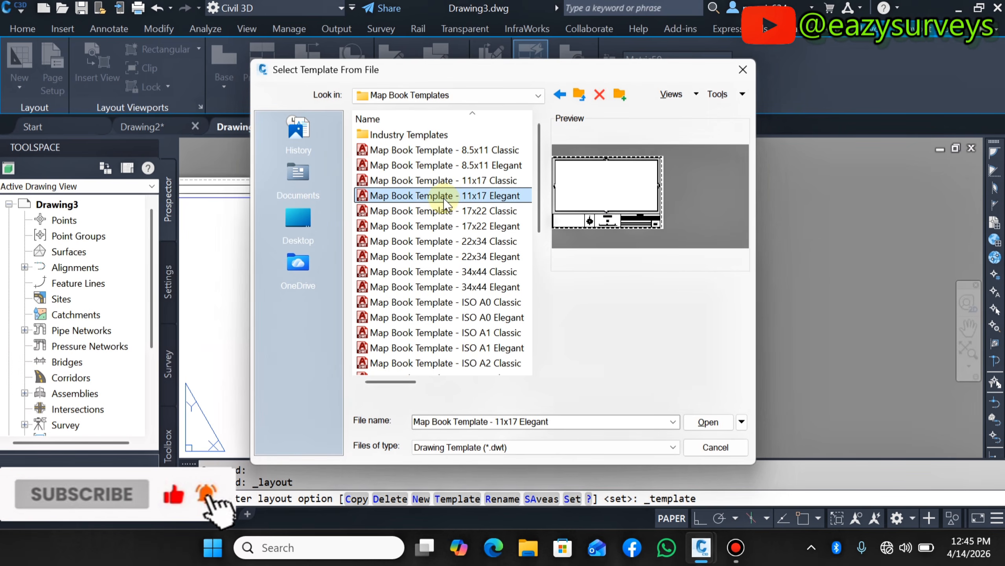
left_click(447, 211)
left_click(452, 226)
left_click(455, 241)
left_click(457, 257)
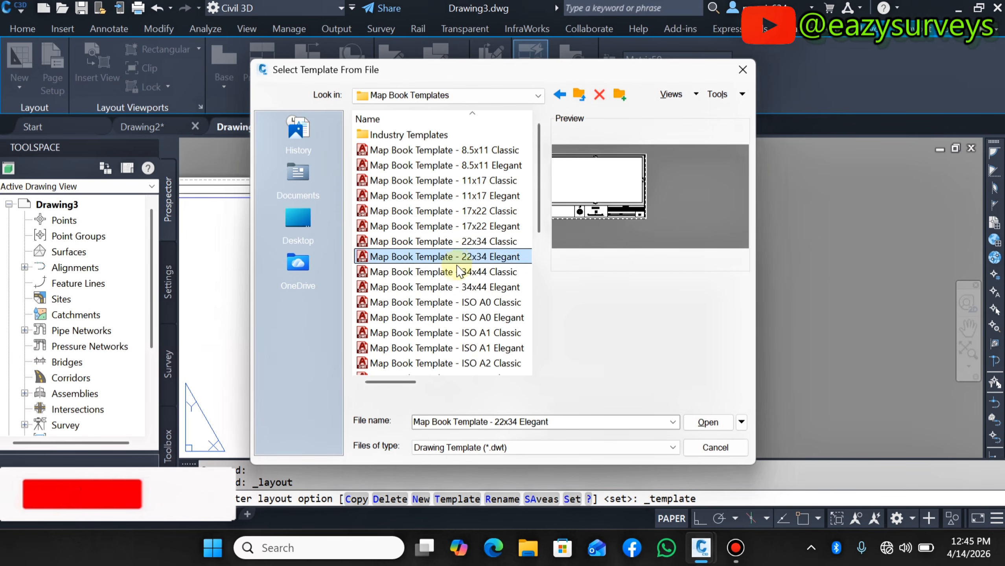
left_click(459, 272)
left_click(454, 287)
left_click(450, 303)
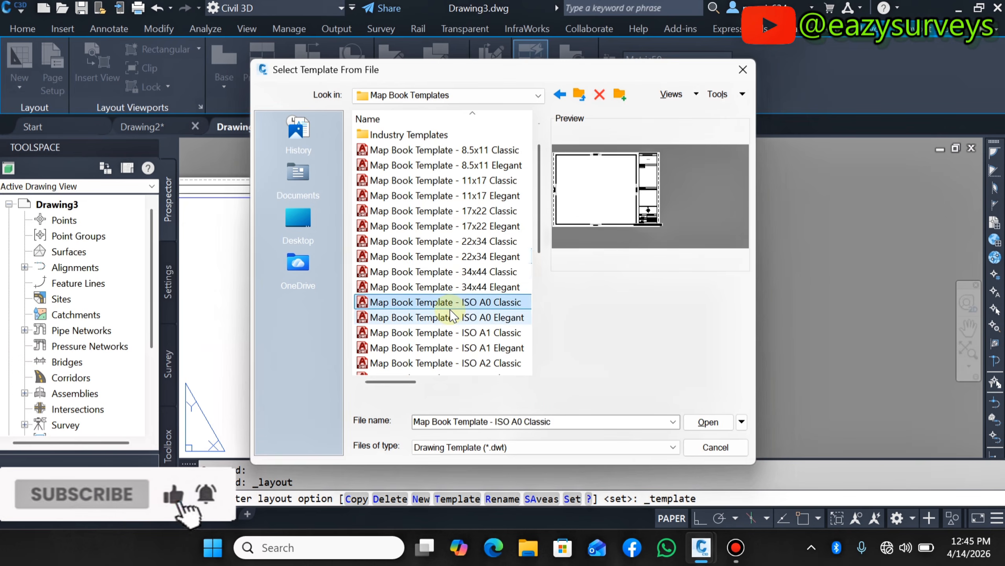
scroll(449, 310, "down", 2)
left_click(463, 227)
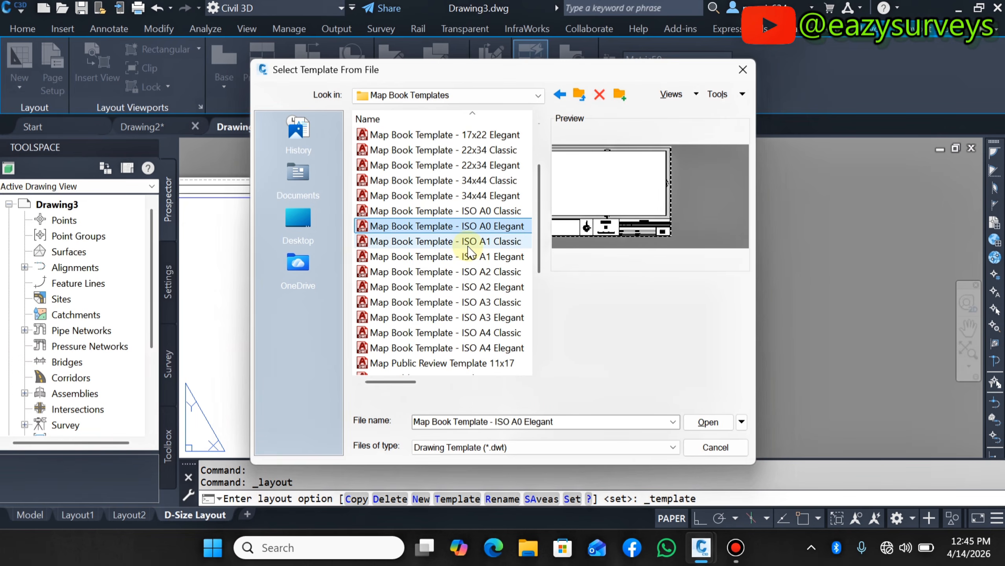
left_click(467, 247)
left_click(469, 258)
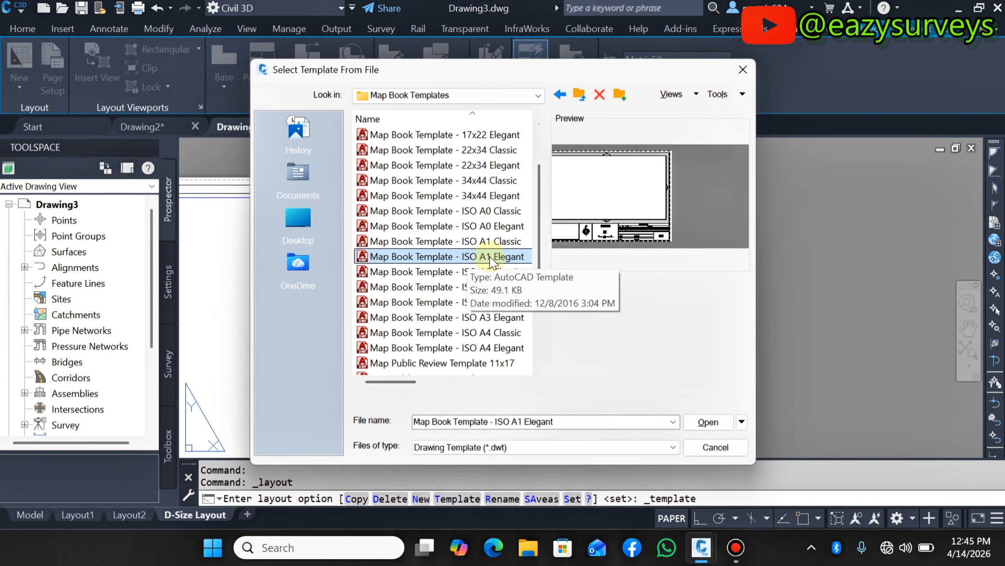
left_click(491, 243)
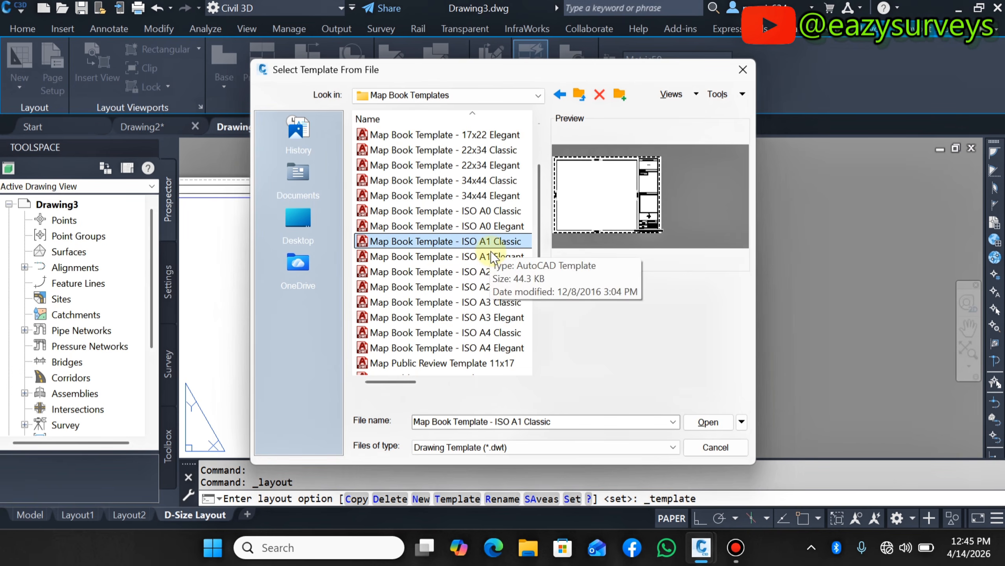
left_click(492, 256)
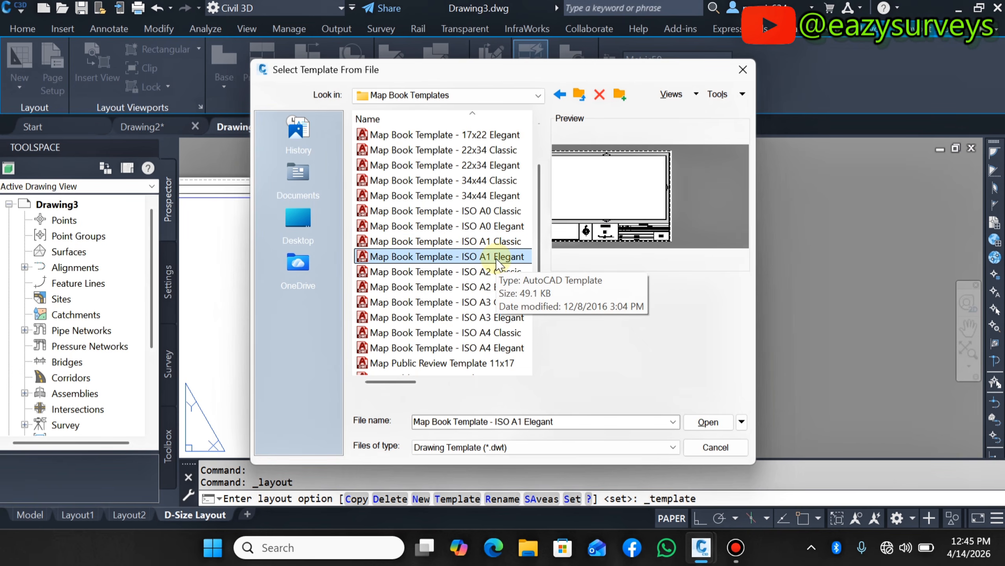
- Insert the ISO Expand A1 layout from the Map Book Template - ISO A1 Elegant file
left_click(708, 422)
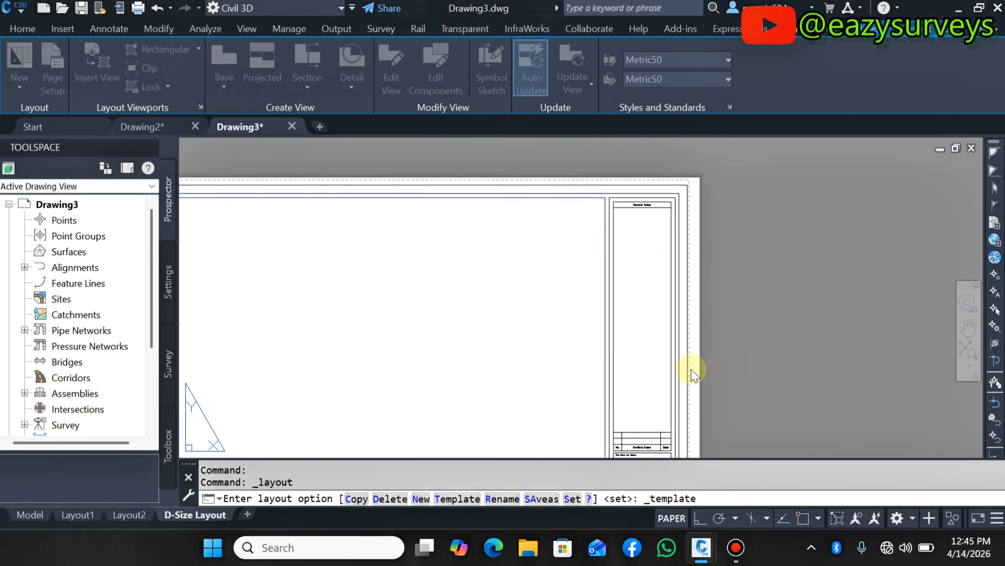
left_click(501, 234)
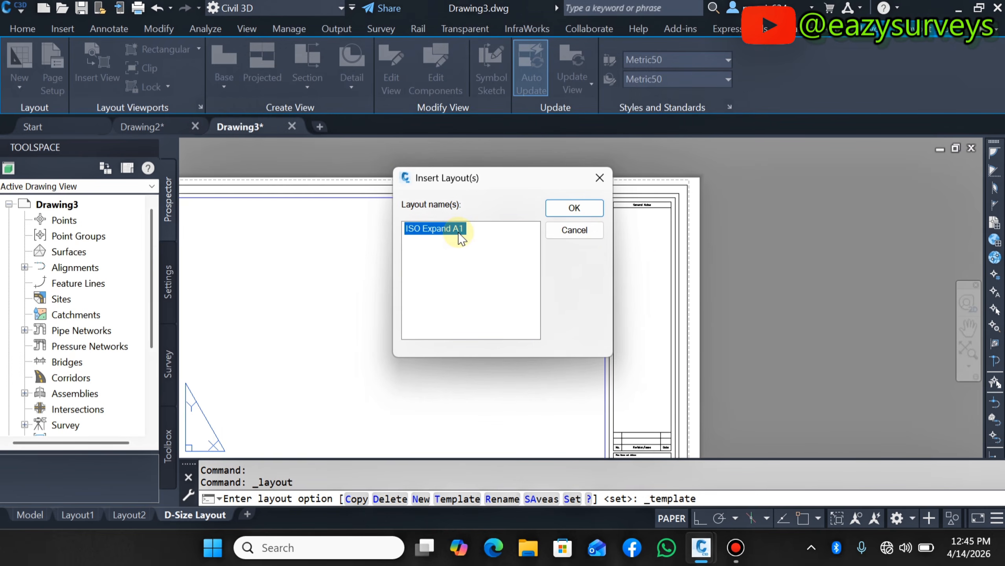
left_click(574, 208)
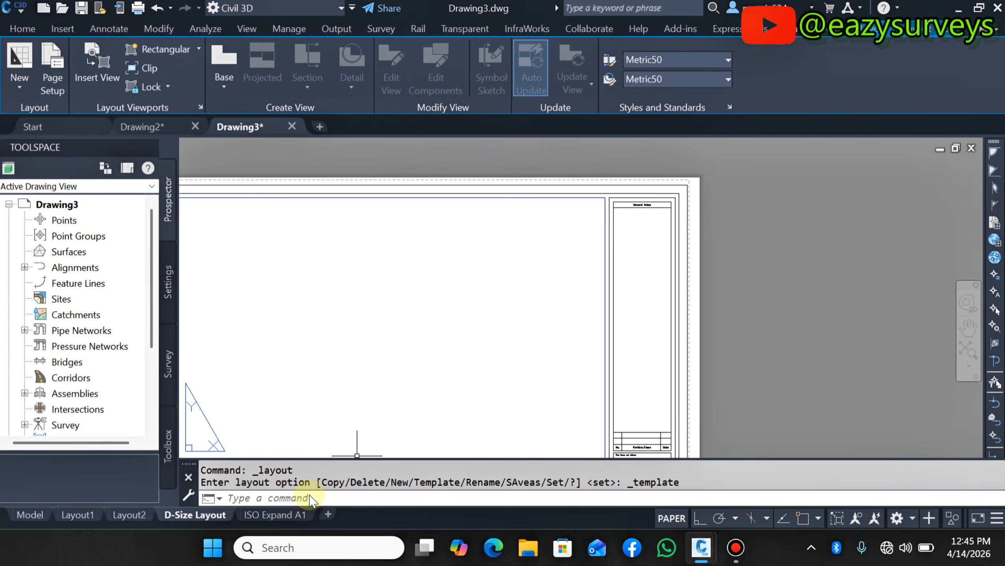
- Open the ISO Expand A1 layout tab and zoom around to examine its map title block
left_click(271, 514)
scroll(430, 383, "down", 5)
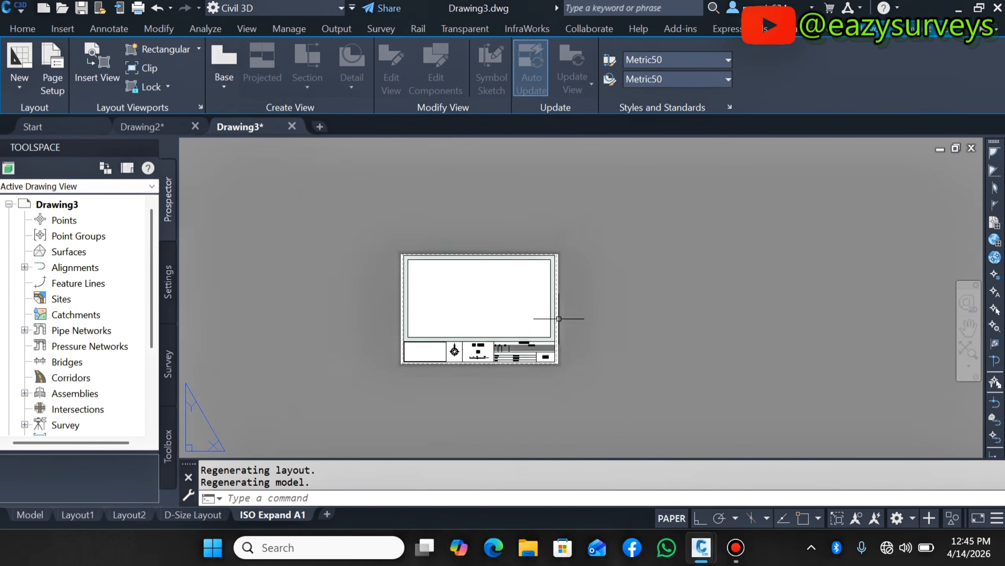
scroll(464, 285, "up", 3)
scroll(439, 375, "down", 2)
scroll(439, 373, "up", 2)
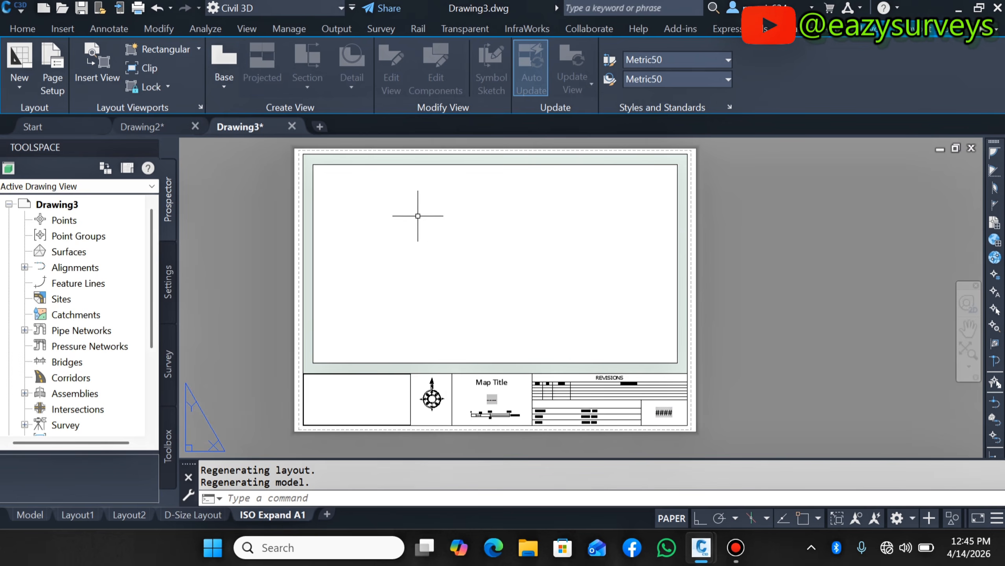
scroll(430, 238, "down", 2)
scroll(456, 317, "up", 4)
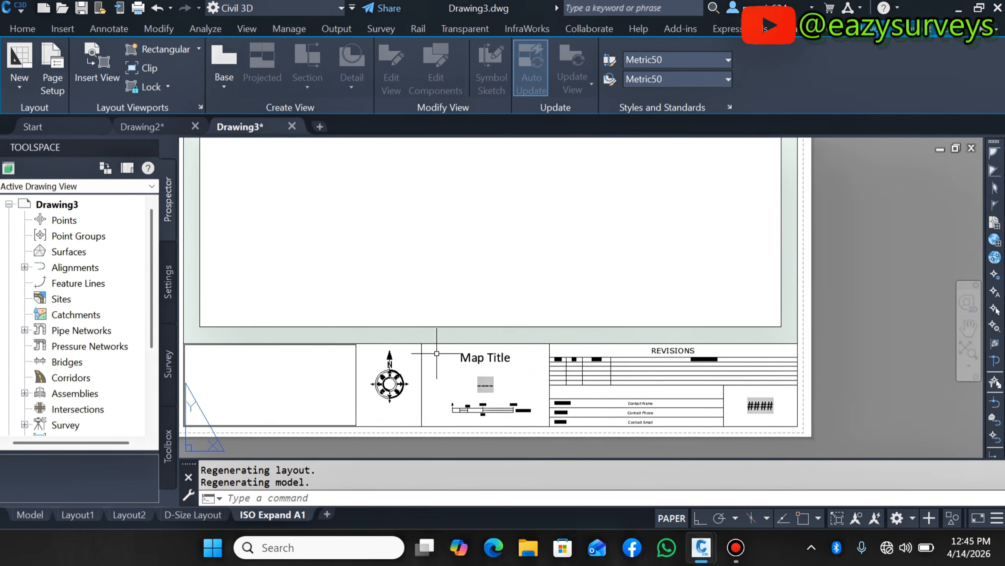
scroll(456, 359, "down", 4)
scroll(395, 321, "up", 2)
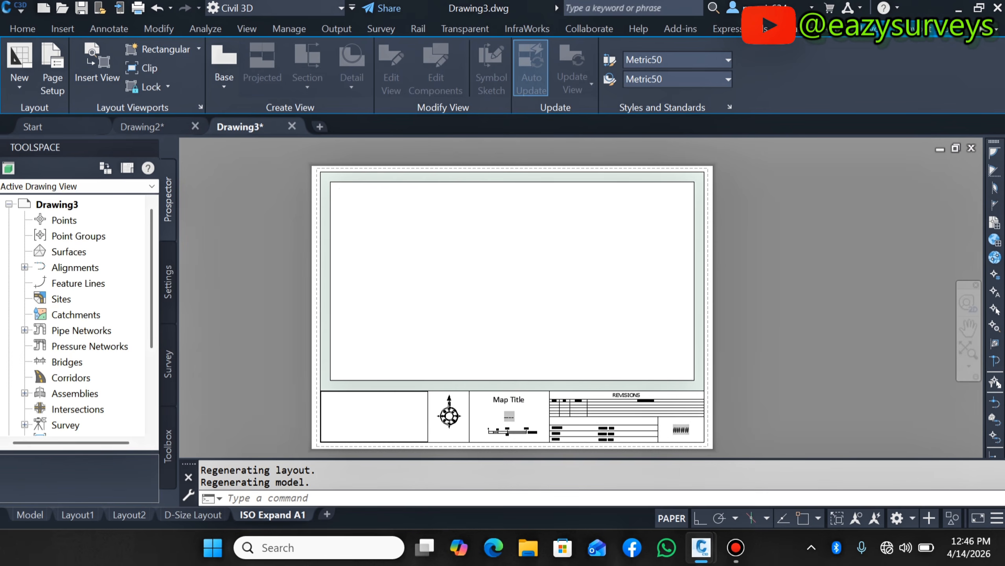
scroll(359, 188, "up", 2)
left_click(29, 516)
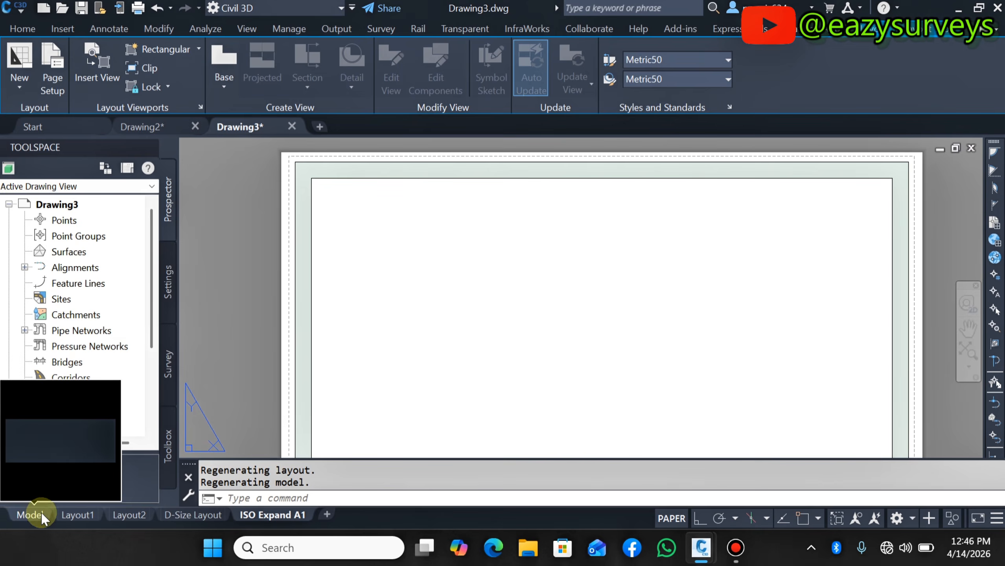
scroll(507, 328, "down", 2)
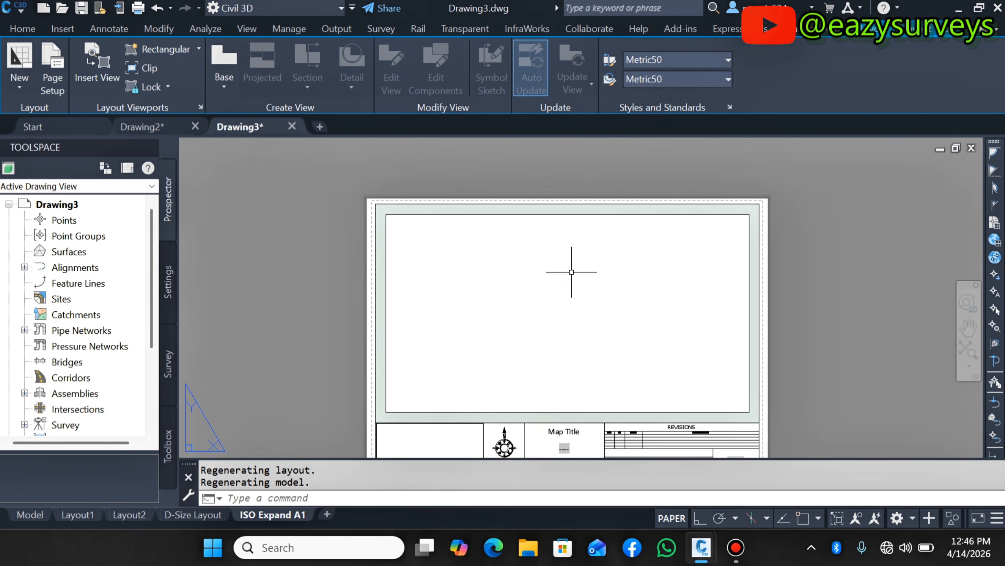
scroll(494, 224, "down", 2)
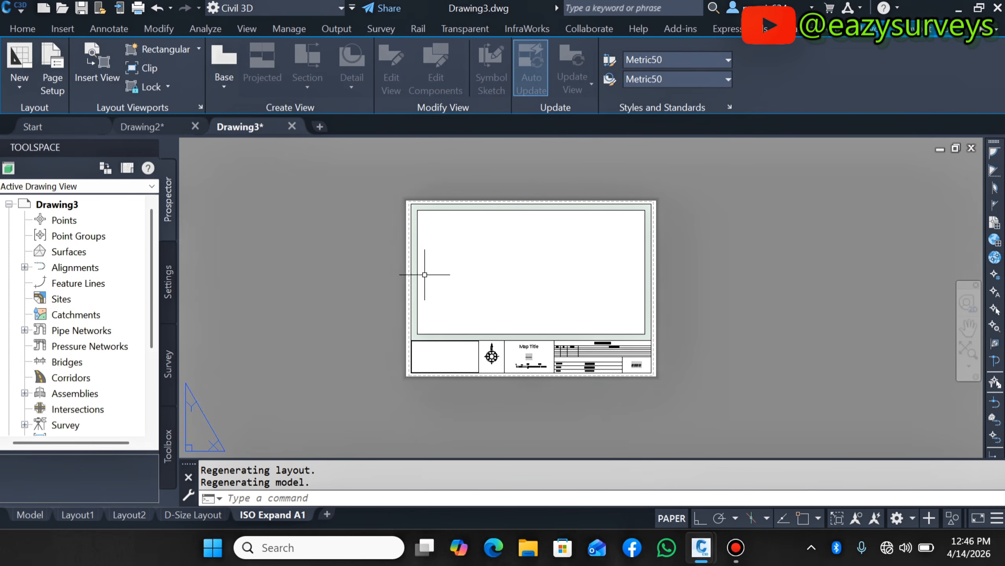
scroll(441, 296, "up", 2)
scroll(506, 300, "down", 2)
scroll(523, 241, "up", 2)
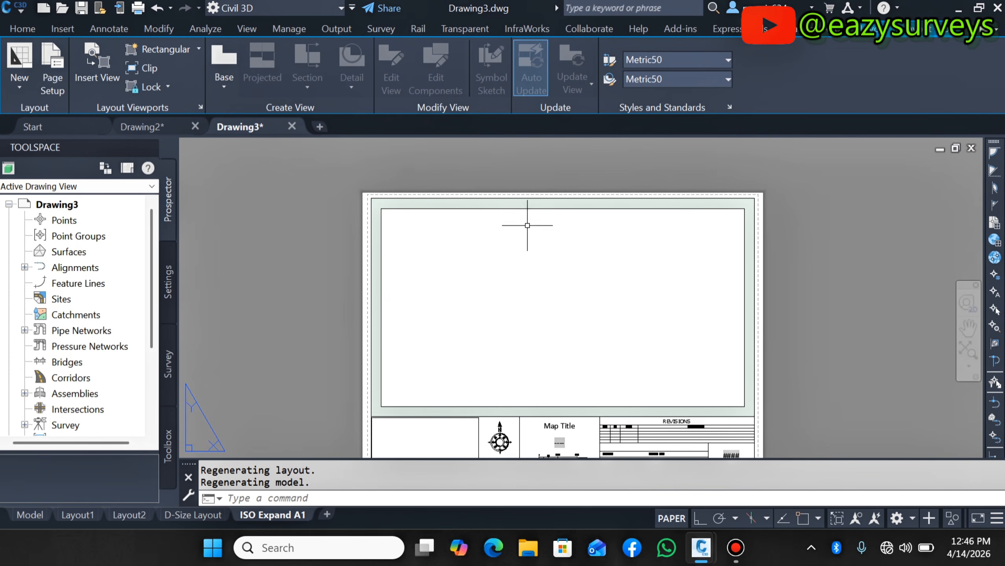
scroll(497, 288, "down", 2)
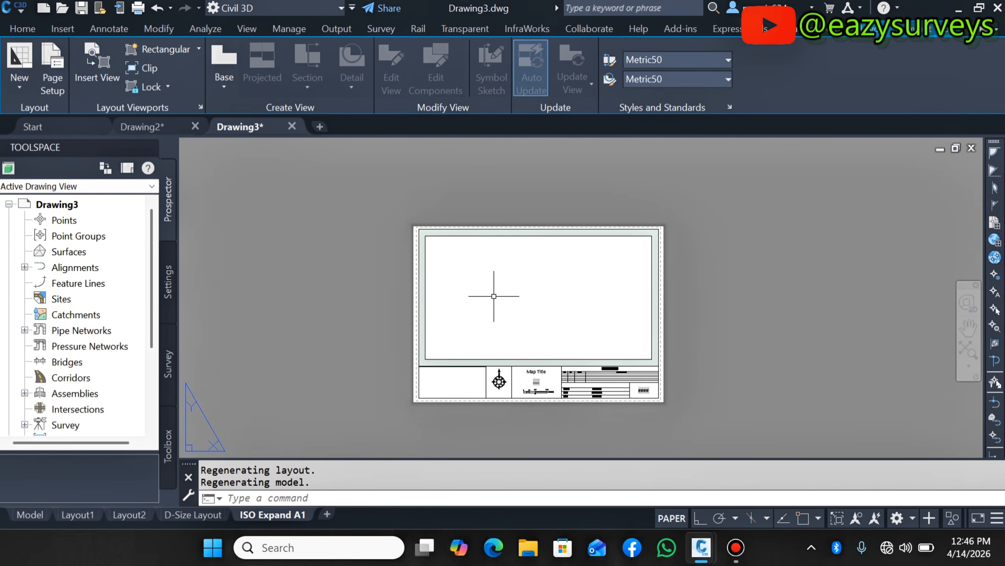
- Start inserting a layout from a template file again and open the Plan Production folder
left_click(29, 82)
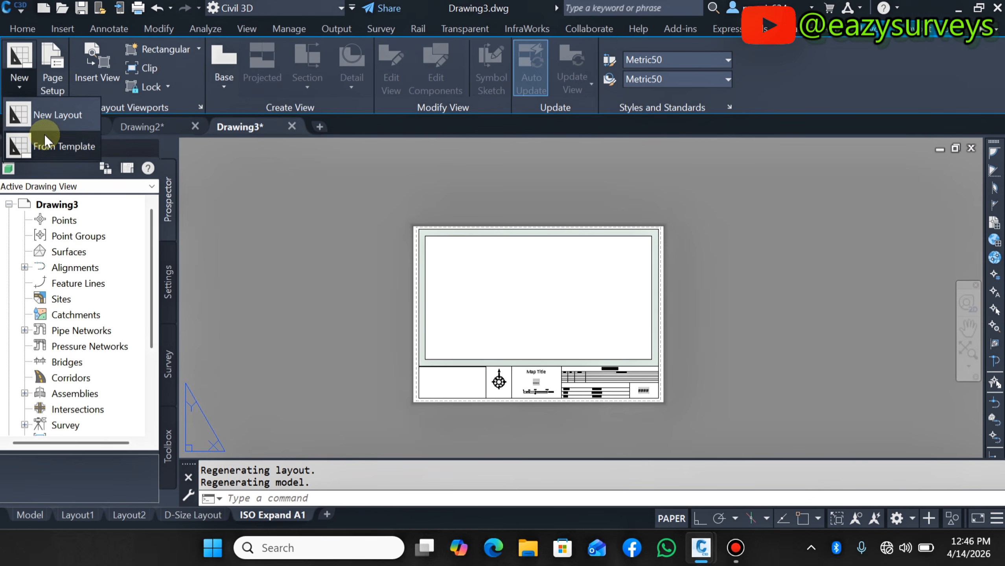
left_click(44, 136)
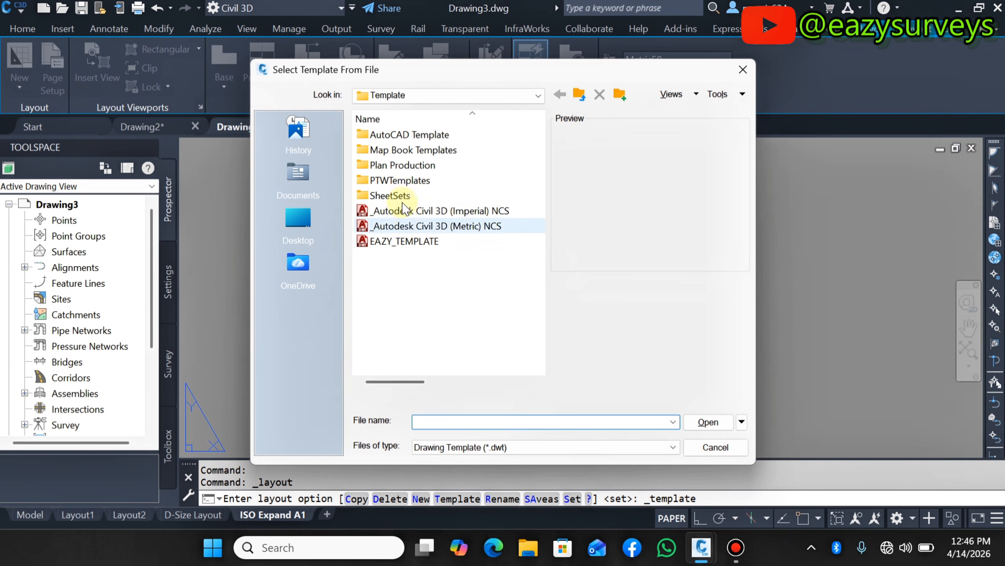
double_click(405, 166)
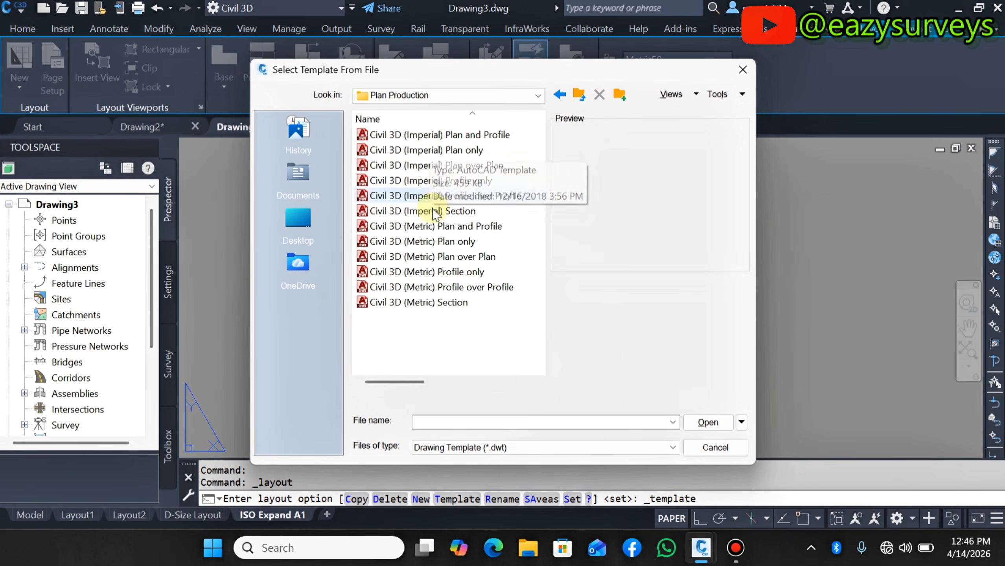
- Preview the Plan Production template files one by one, comparing the Civil 3D (Metric) Plan and Profile, Plan only, Profile only and Profile over Profile sheets
left_click(440, 227)
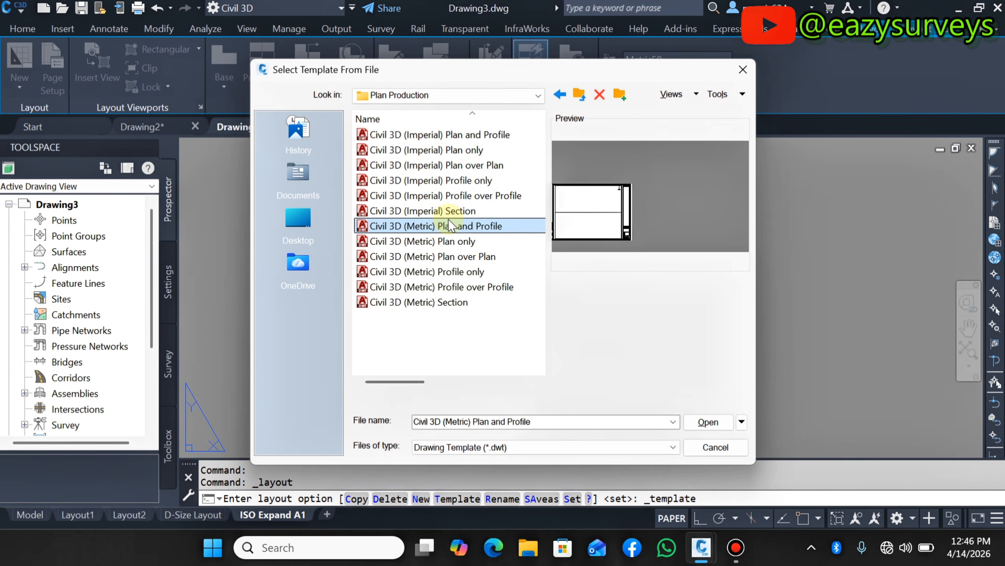
left_click(452, 241)
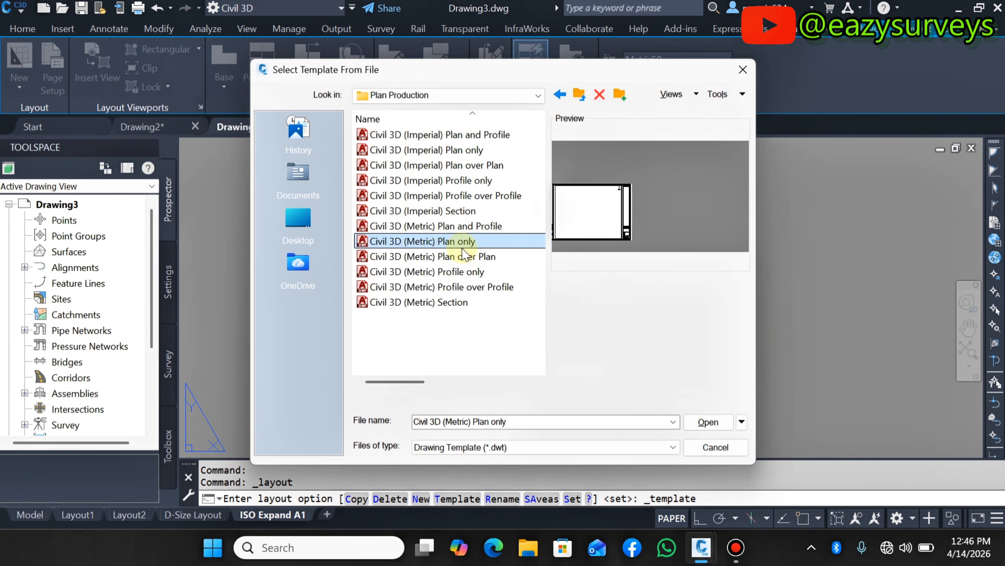
left_click(440, 256)
left_click(439, 272)
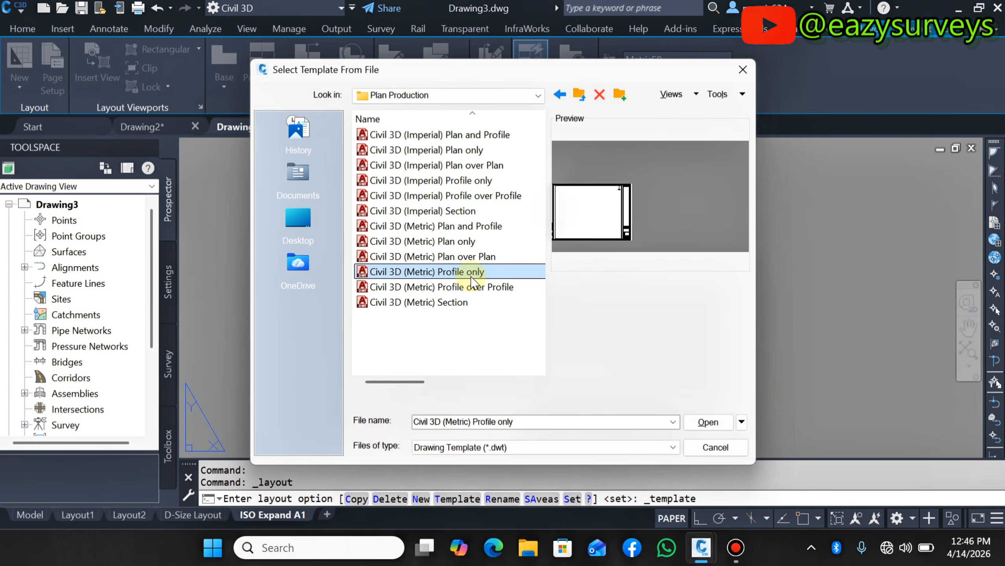
left_click(450, 287)
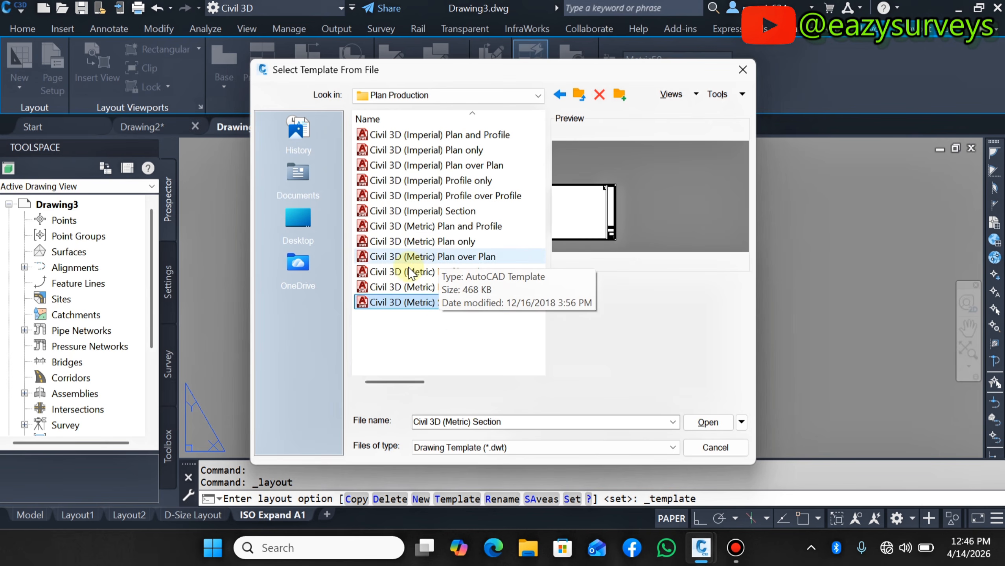
left_click(444, 243)
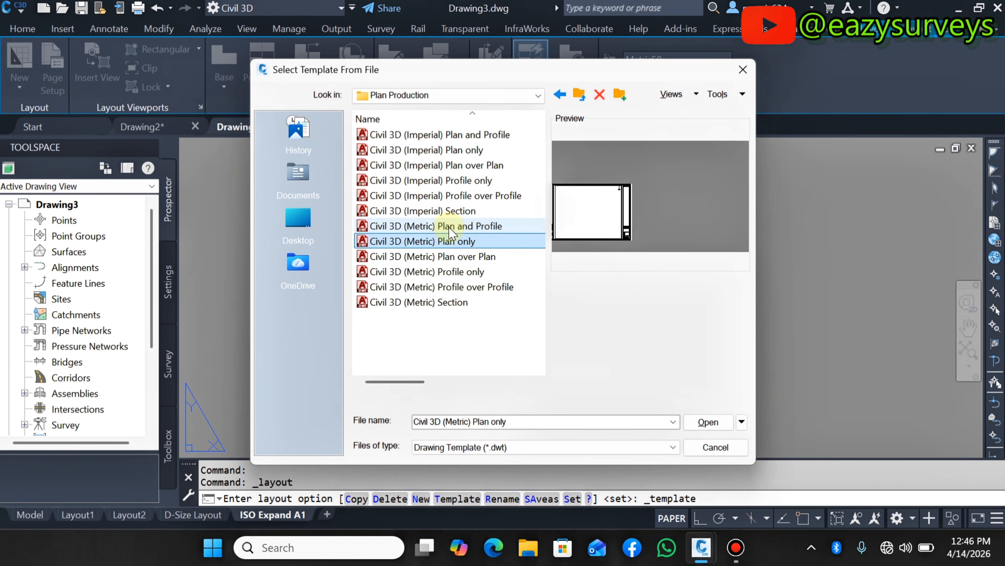
left_click(449, 226)
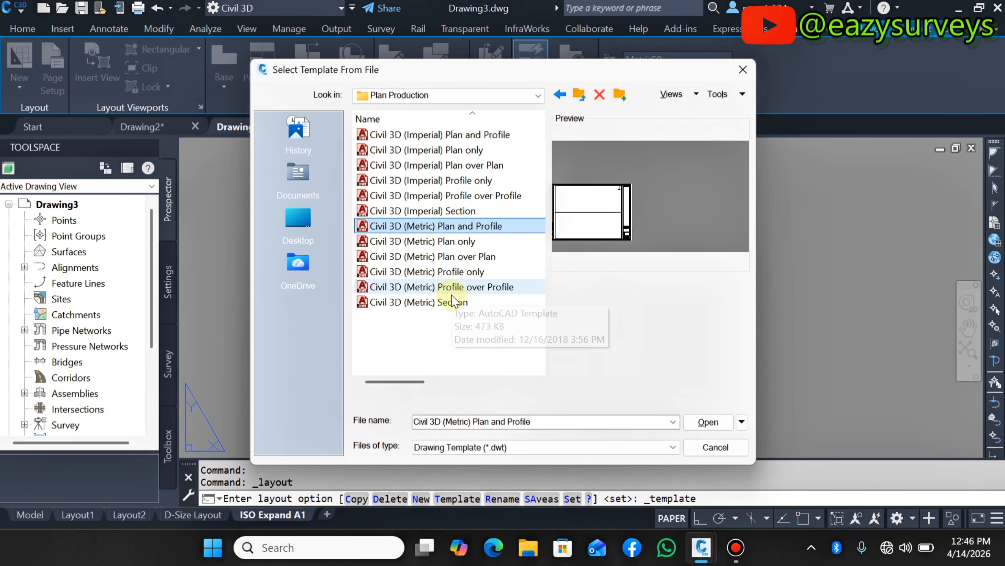
left_click(461, 287)
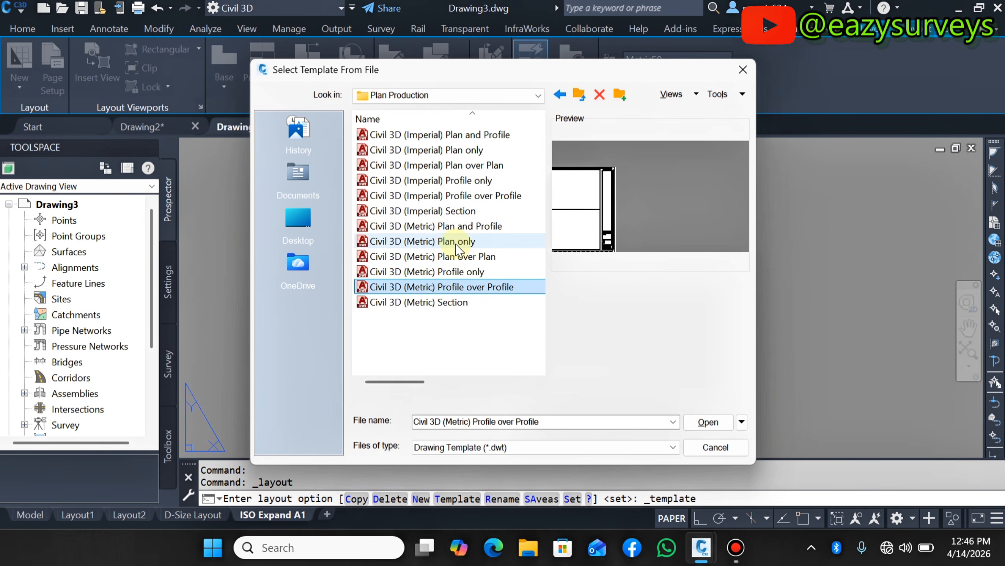
left_click(455, 228)
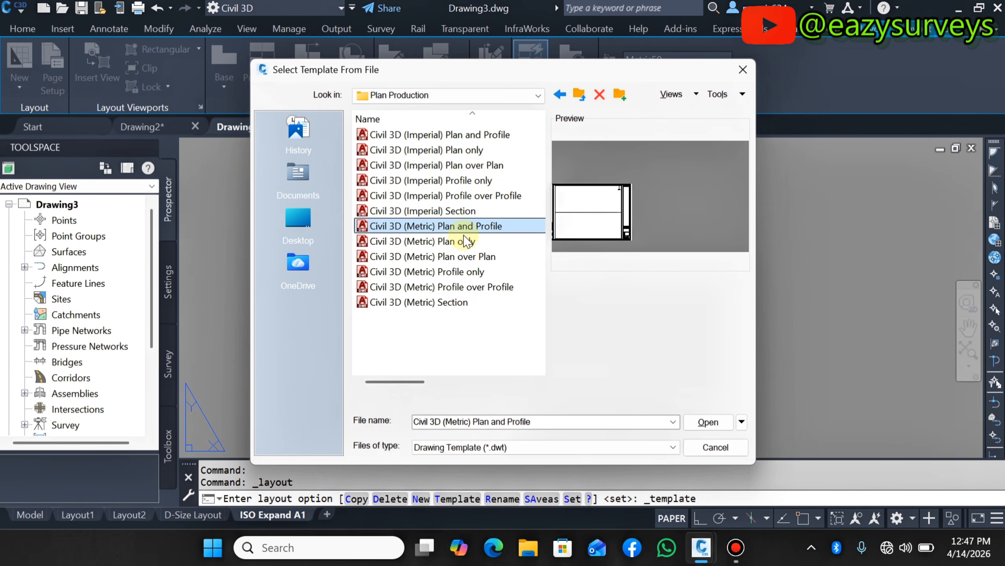
- Insert the ISO A1 Plan and Profile 1 to 1000 layout from the Civil 3D (Metric) Plan and Profile template
left_click(709, 422)
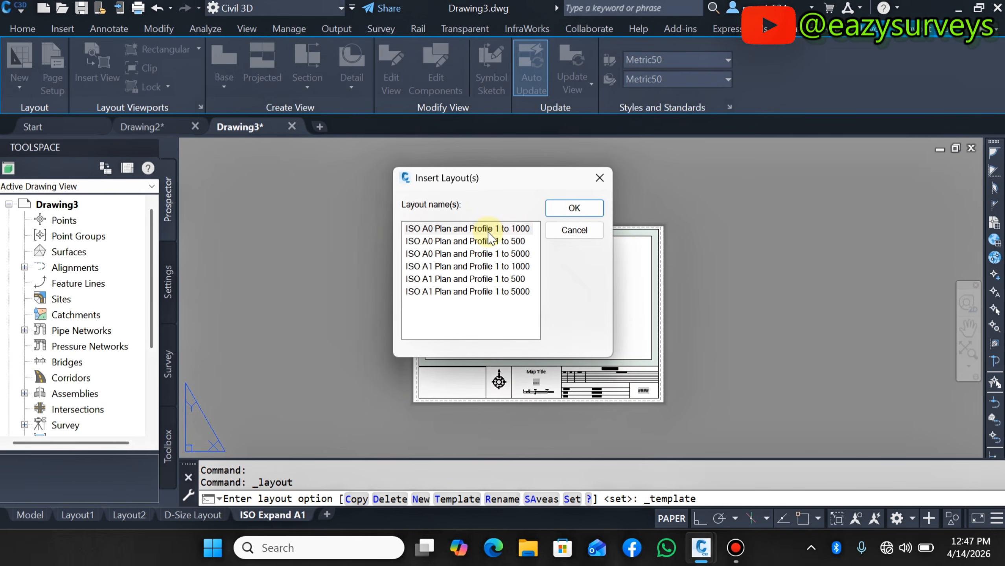
left_click(489, 267)
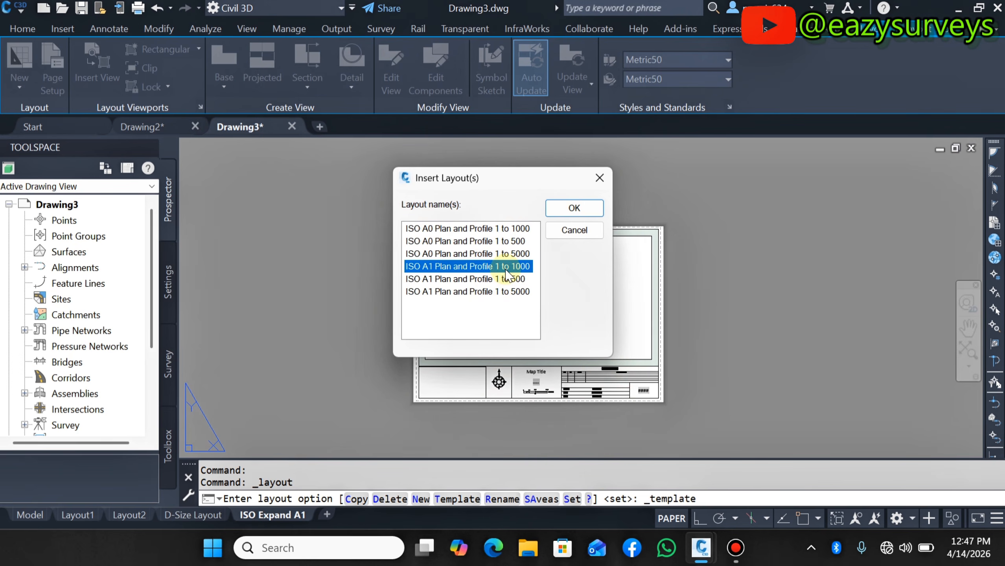
left_click(570, 217)
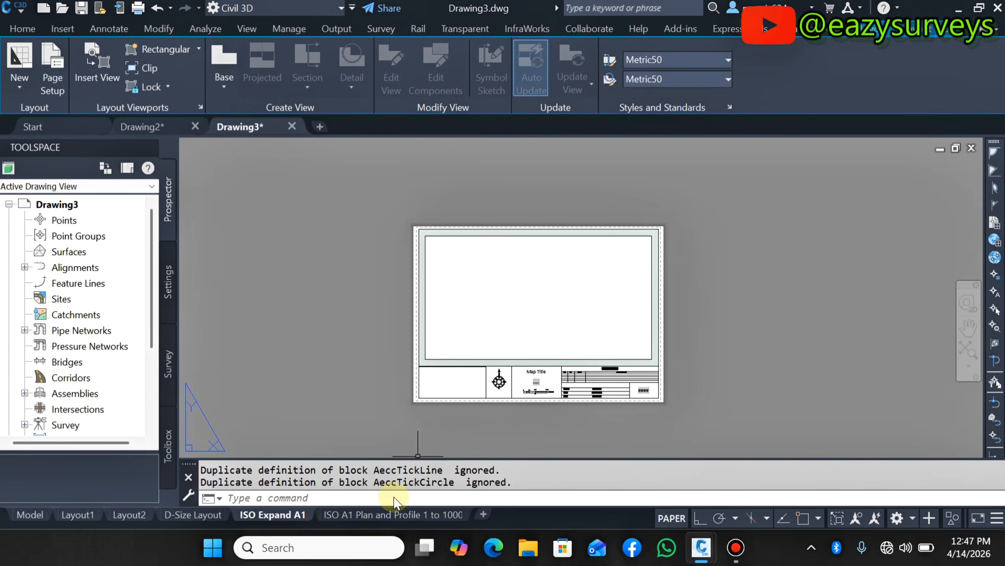
- Open the ISO A1 Plan and Profile 1 to 1000 layout tab and zoom around to examine its title block
left_click(398, 517)
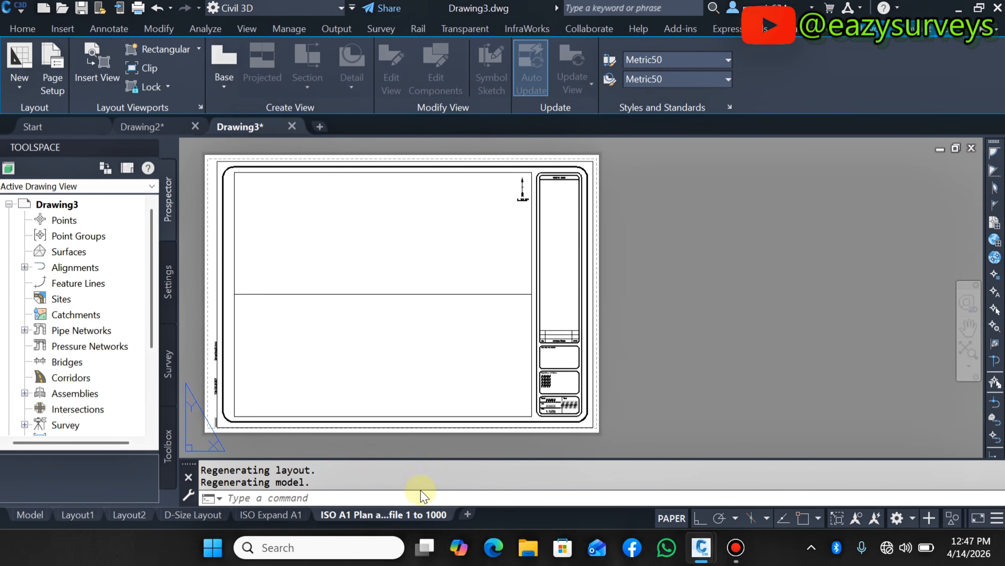
scroll(498, 195, "up", 3)
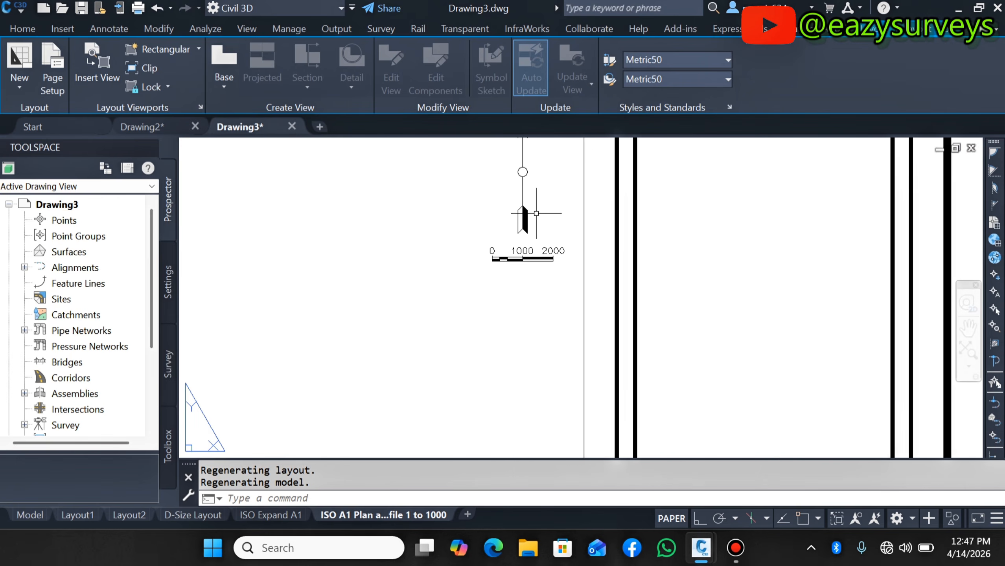
scroll(523, 198, "down", 2)
scroll(543, 337, "down", 4)
scroll(533, 348, "up", 6)
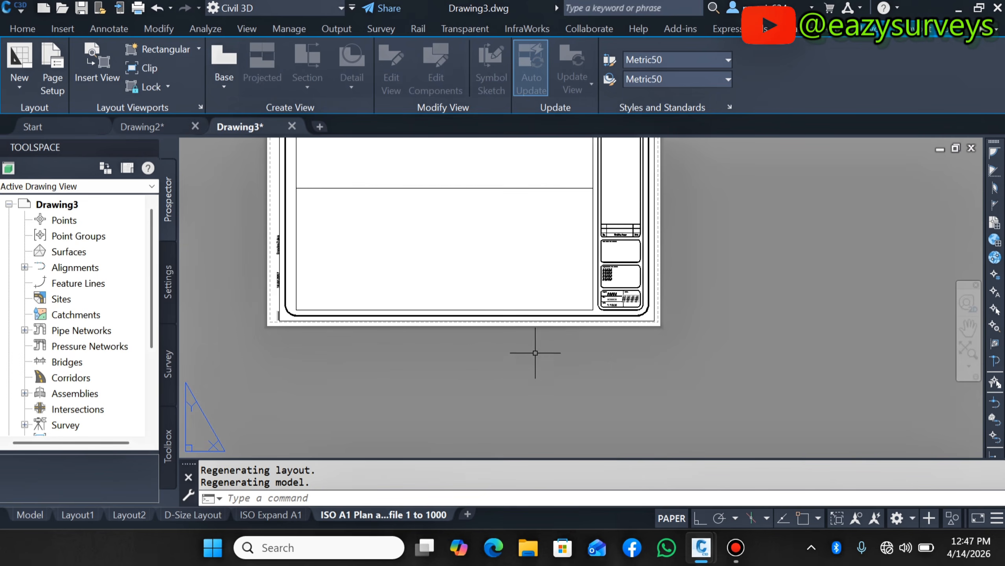
scroll(621, 333, "down", 3)
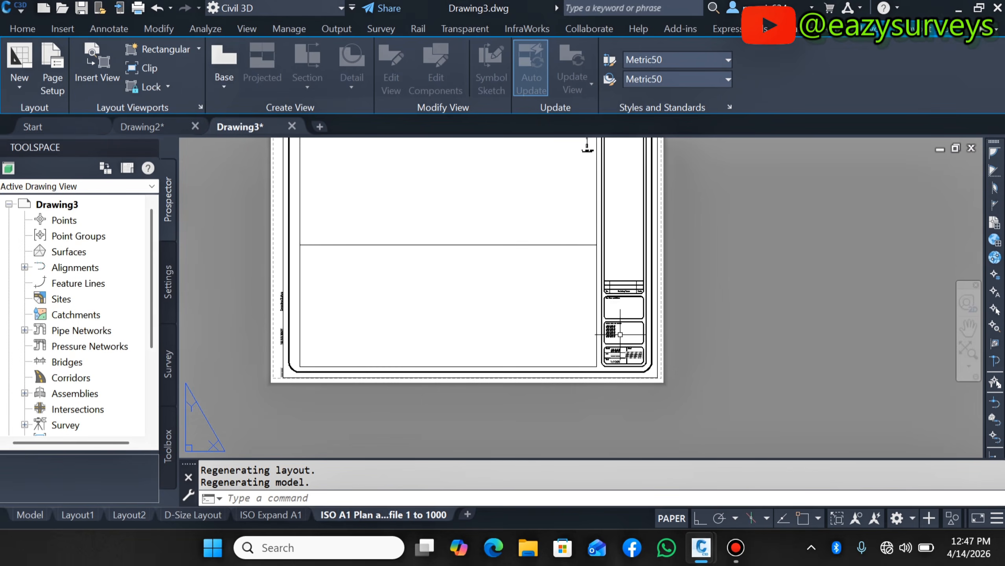
scroll(620, 334, "down", 2)
scroll(602, 281, "up", 6)
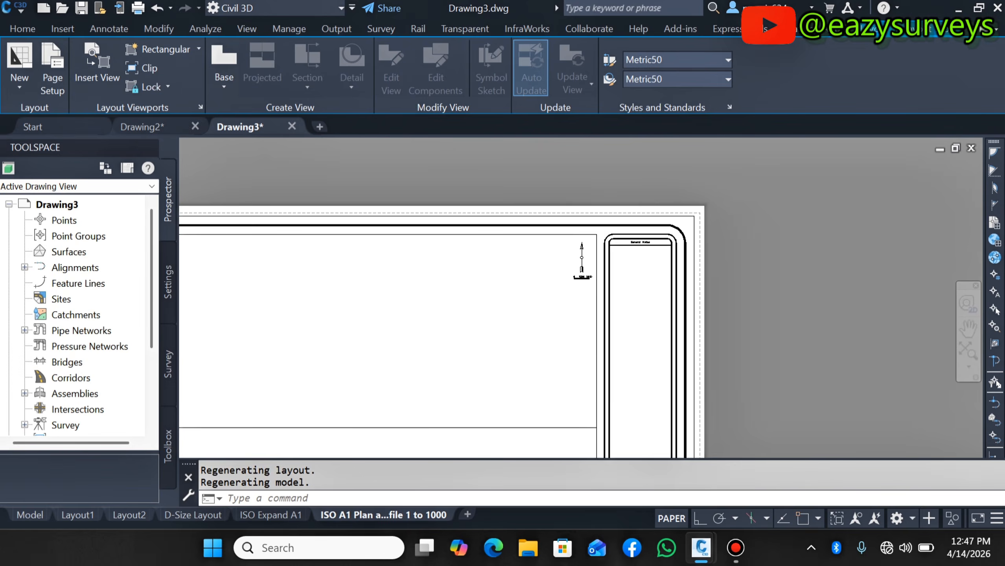
scroll(606, 280, "down", 2)
scroll(579, 306, "up", 2)
- Select the layout's plan and profile viewports to examine their extents, then clear the selection and zoom around the sheet
left_click(456, 216)
left_click(446, 250)
scroll(446, 251, "down", 2)
scroll(428, 297, "down", 4)
scroll(395, 293, "up", 2)
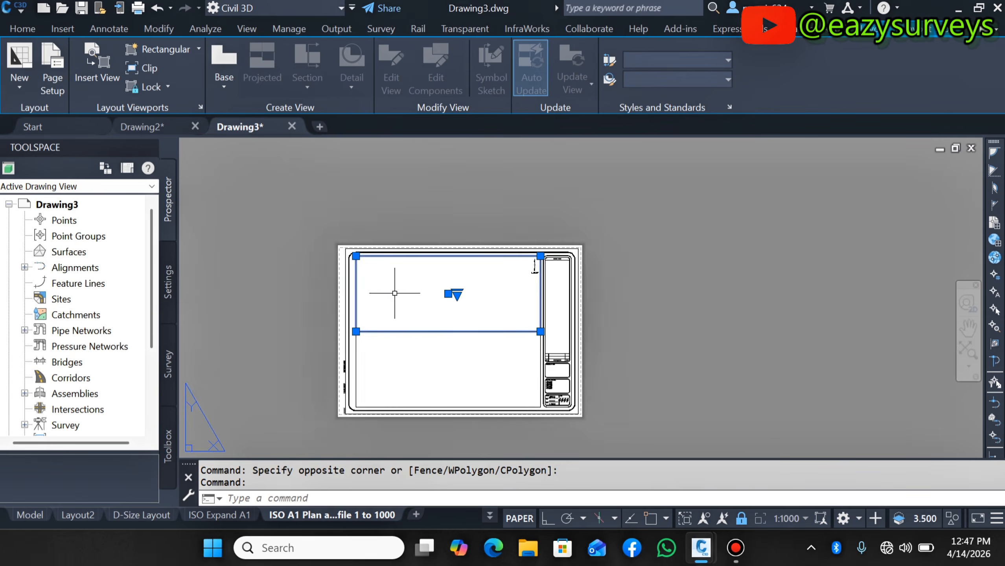
scroll(395, 294, "up", 3)
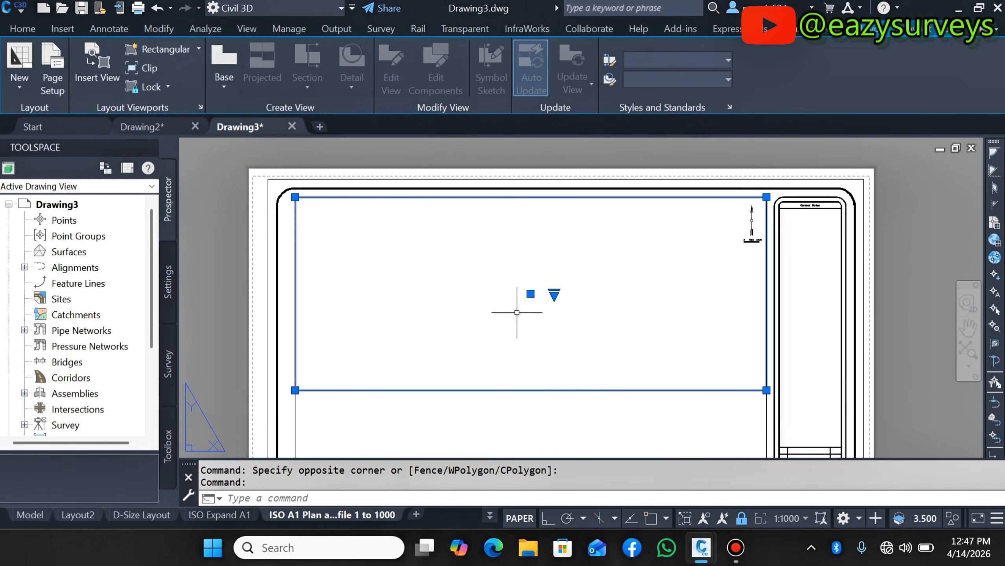
scroll(516, 313, "down", 3)
scroll(473, 314, "up", 3)
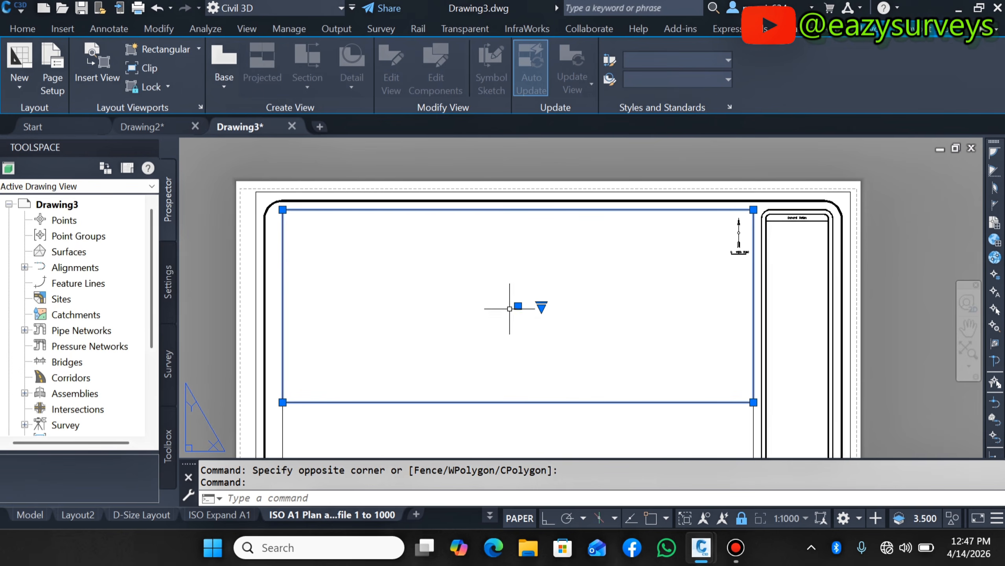
scroll(495, 285, "down", 5)
left_click(478, 386)
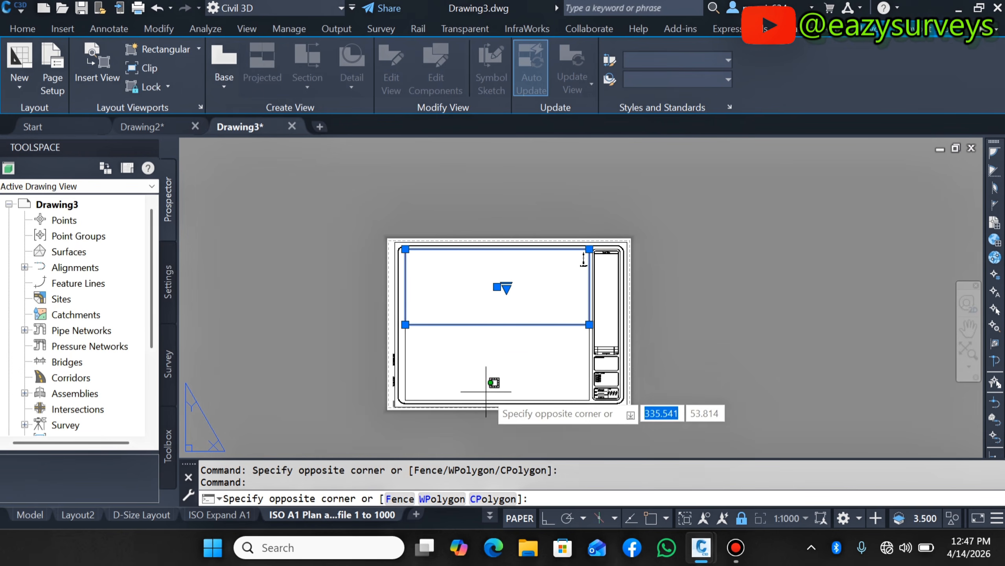
scroll(479, 368, "up", 3)
left_click(355, 367)
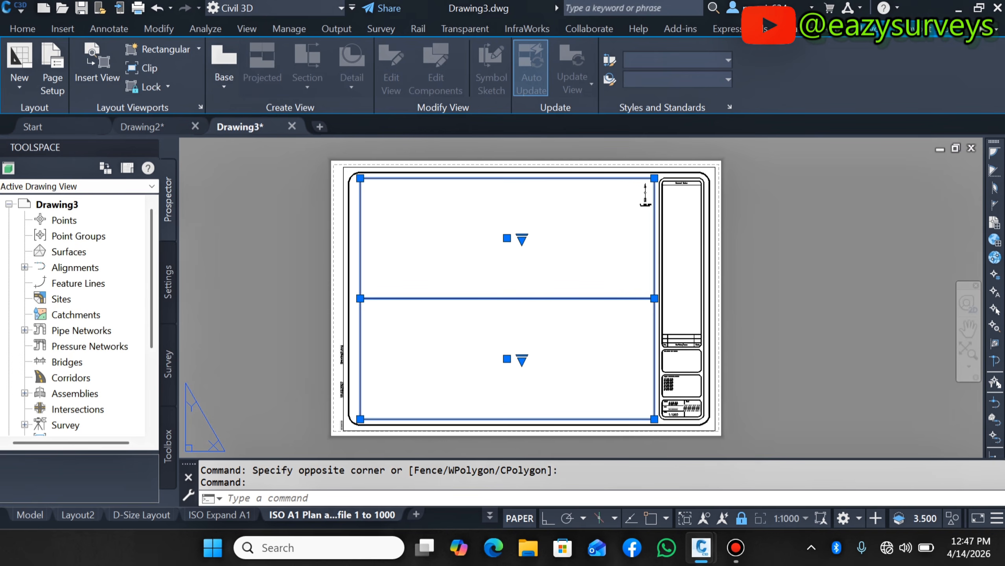
key("Escape")
scroll(520, 336, "down", 5)
scroll(534, 322, "up", 5)
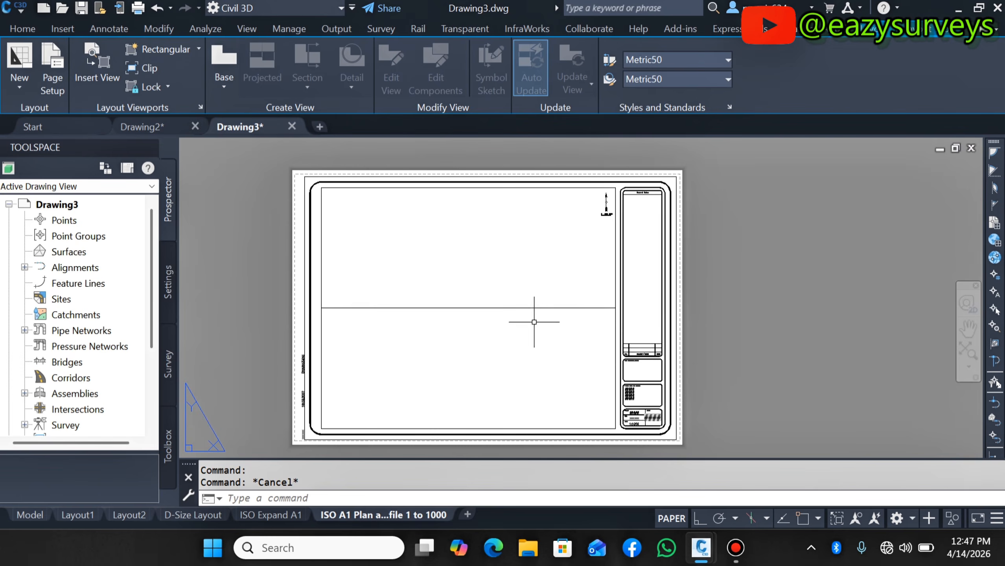
scroll(554, 350, "down", 3)
scroll(520, 313, "up", 3)
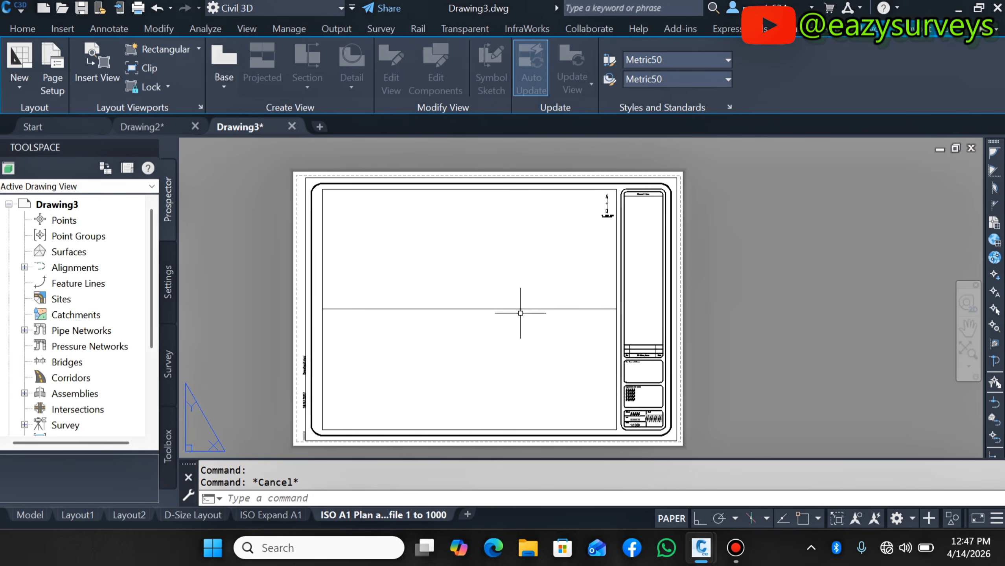
scroll(507, 315, "down", 3)
scroll(501, 325, "up", 3)
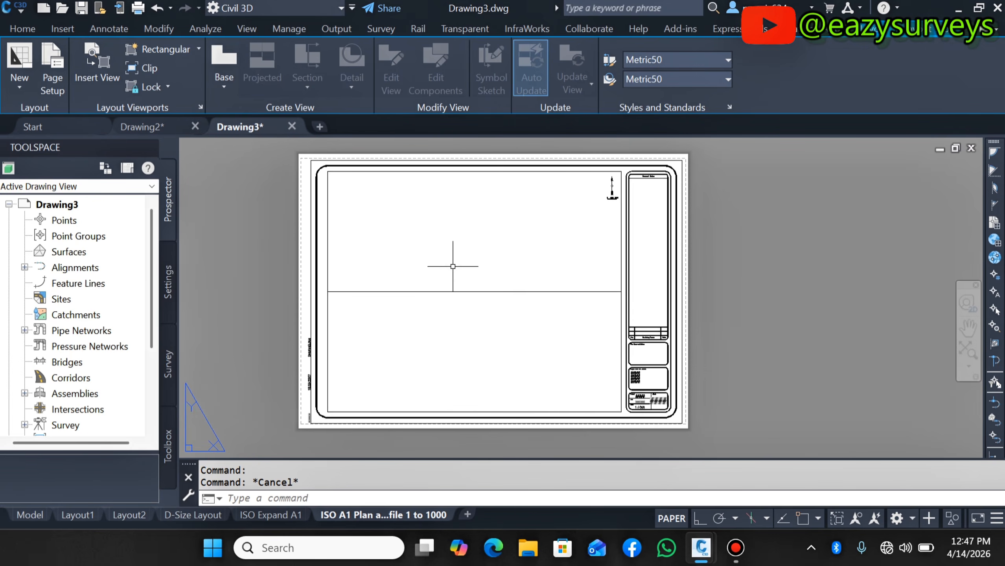
scroll(455, 321, "down", 3)
scroll(419, 381, "up", 3)
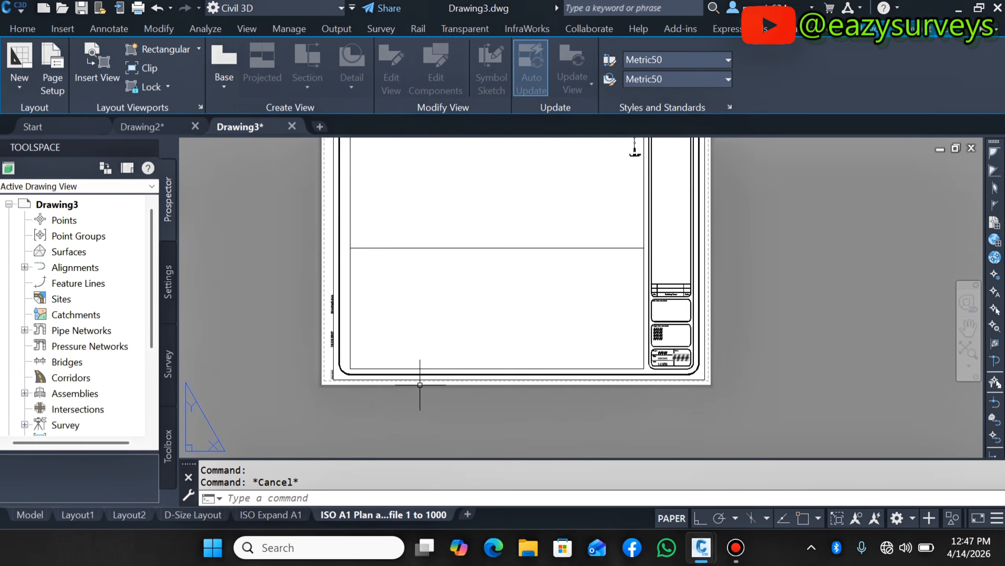
scroll(425, 354, "down", 3)
scroll(449, 293, "up", 3)
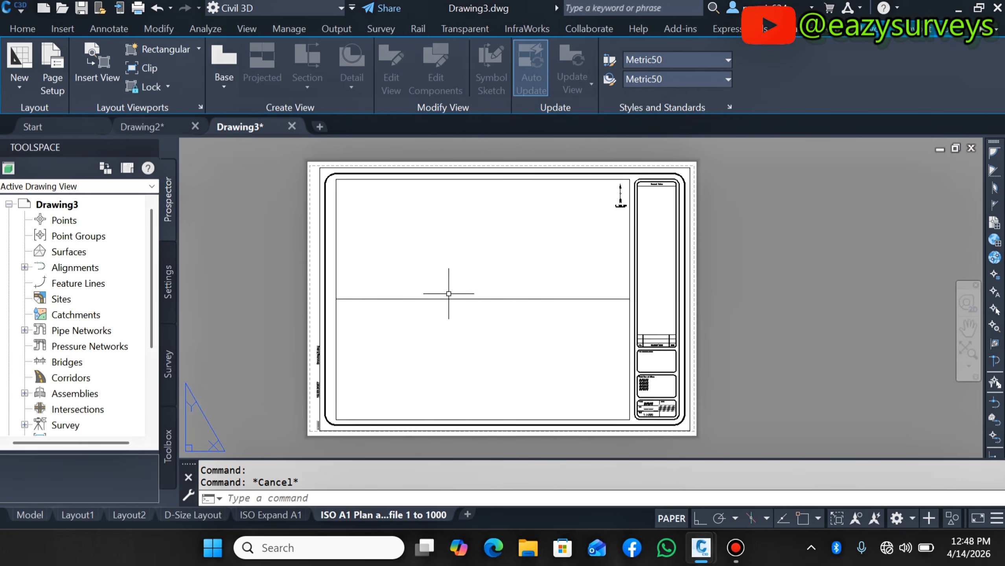
- Switch to the ISO Expand A1 and D-Size Layout tabs to compare their title blocks
left_click(249, 515)
scroll(512, 377, "up", 4)
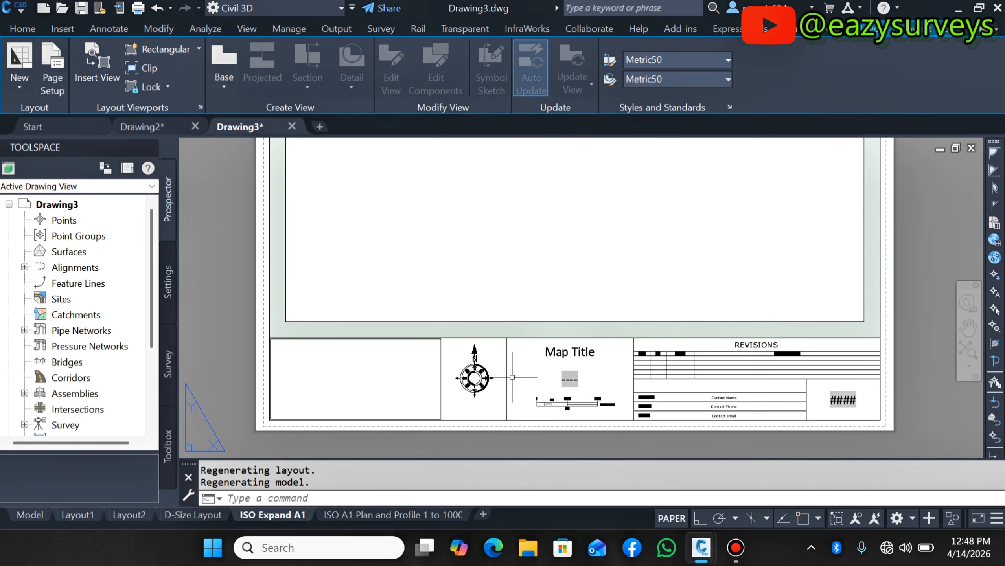
scroll(550, 335, "down", 4)
scroll(527, 357, "up", 2)
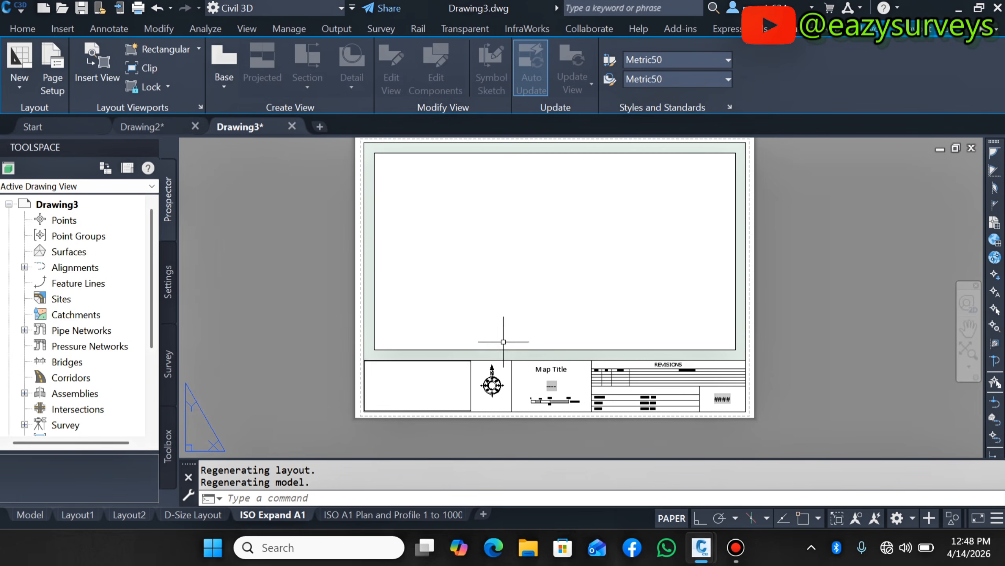
scroll(505, 399, "down", 1)
scroll(516, 270, "up", 1)
scroll(516, 269, "up", 2)
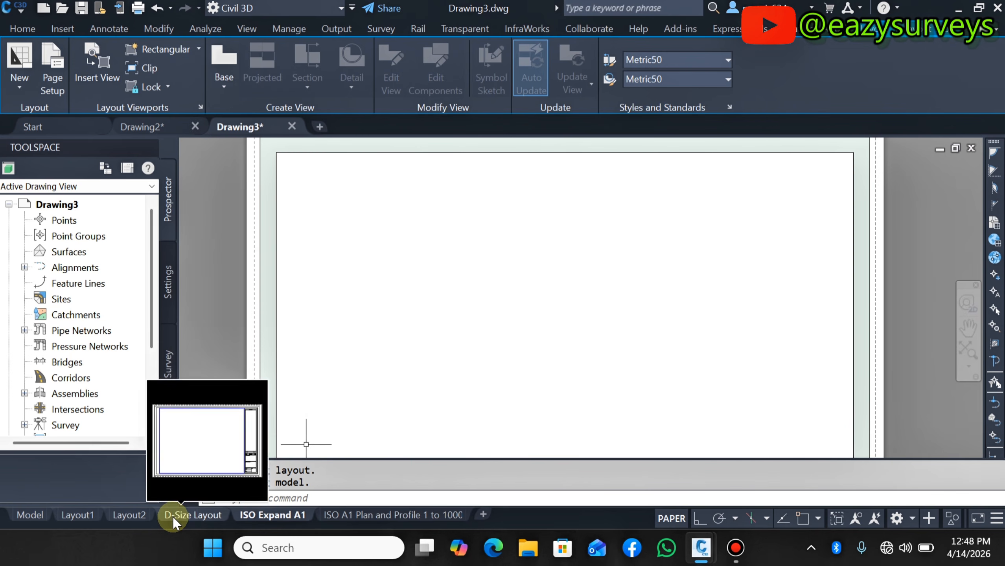
left_click(186, 515)
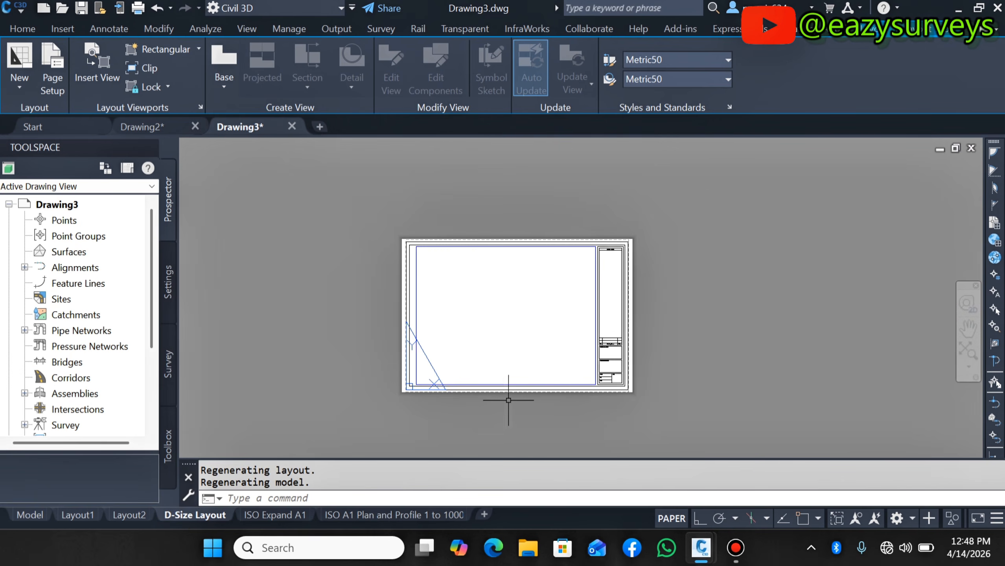
scroll(508, 400, "up", 2)
scroll(451, 365, "down", 2)
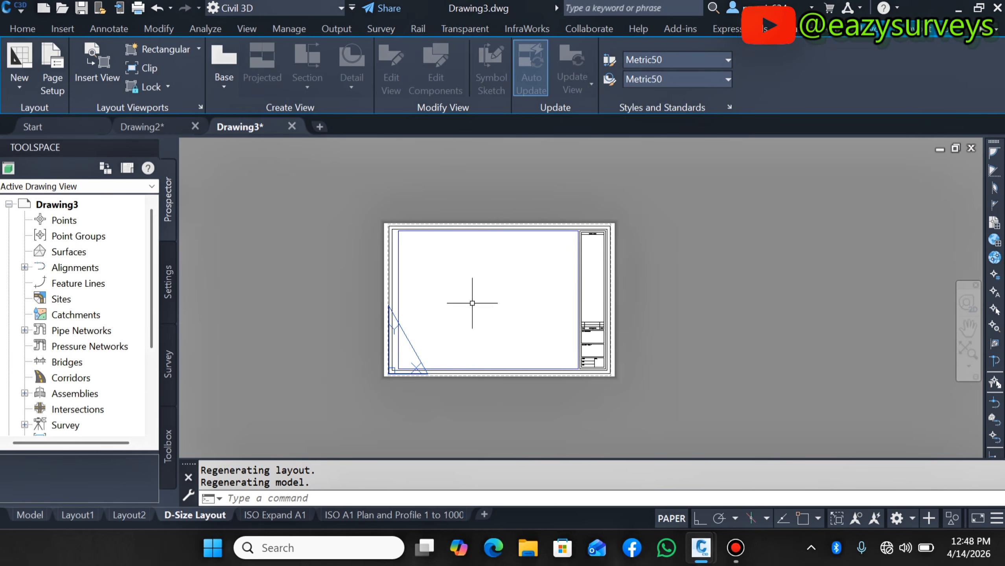
- Return to the ISO A1 Plan and Profile 1 to 1000 layout tab and zoom to examine the sheet
left_click(275, 515)
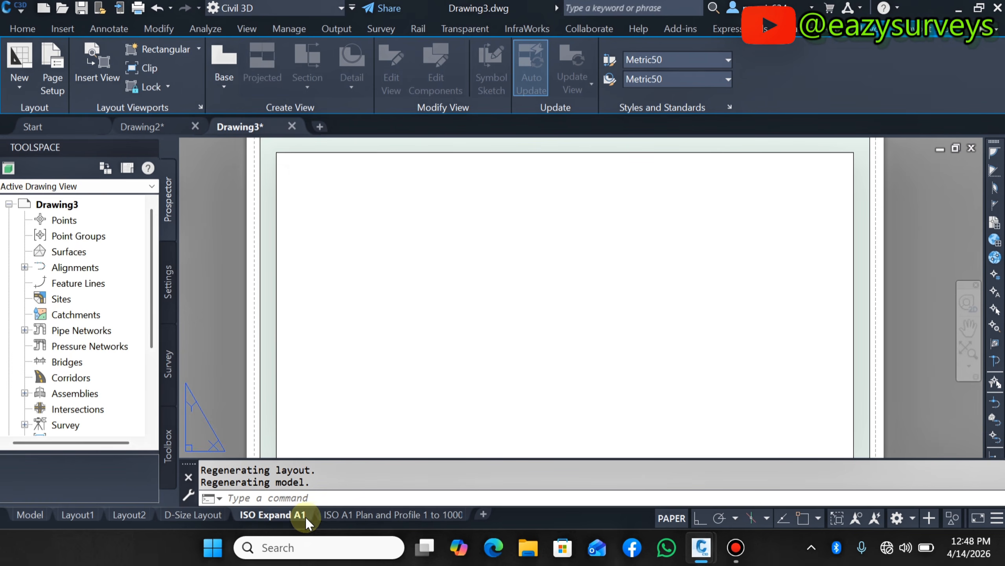
left_click(345, 516)
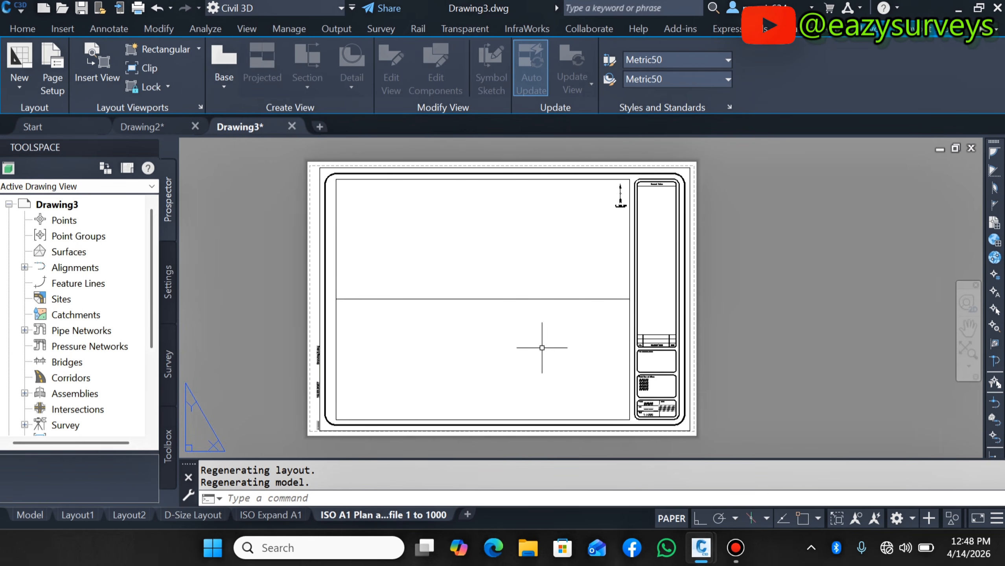
scroll(542, 347, "up", 3)
scroll(561, 347, "down", 4)
scroll(486, 338, "up", 2)
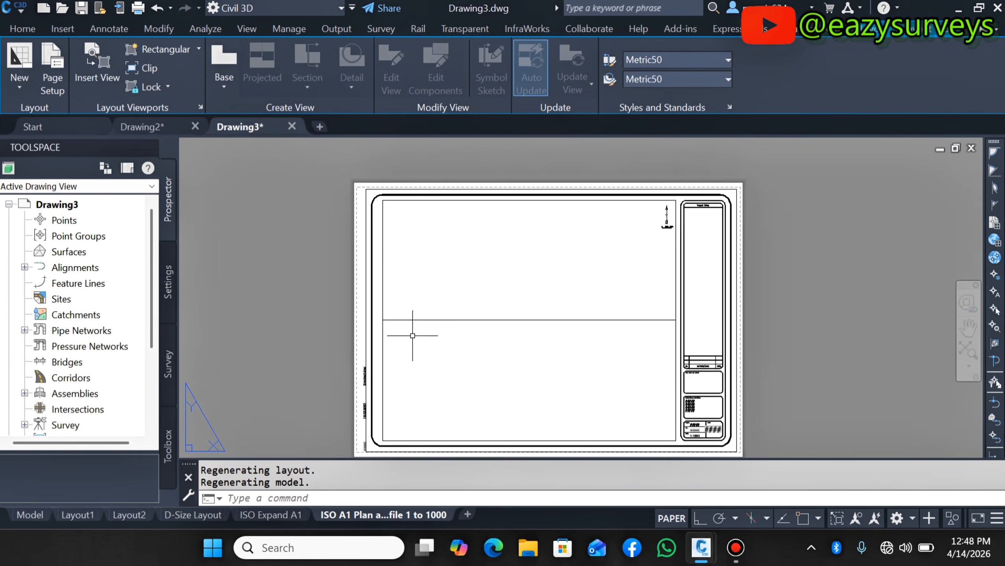
scroll(449, 254, "down", 2)
scroll(449, 269, "up", 2)
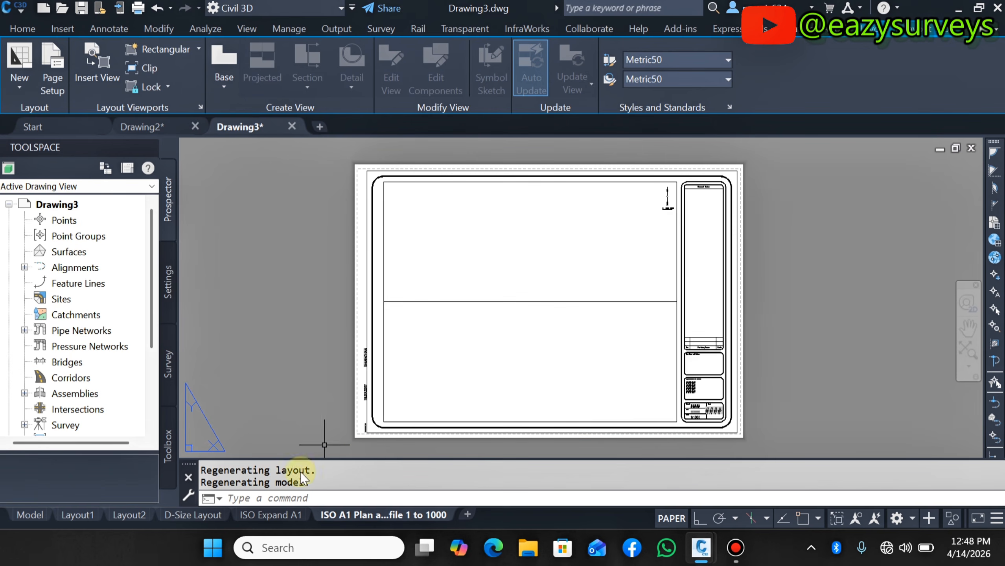
- Switch to the D-Size Layout tab and zoom to examine its title block sheet
left_click(203, 517)
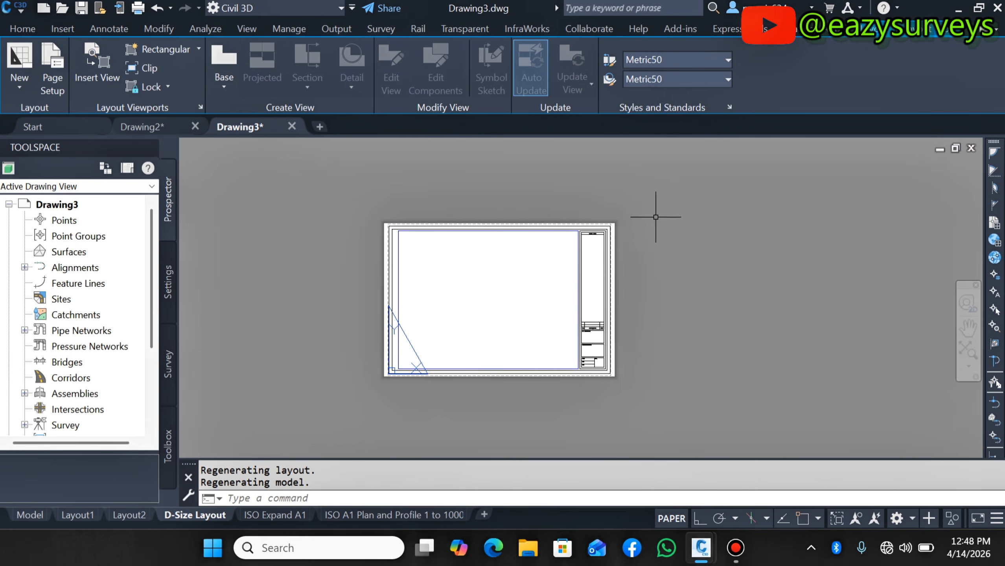
scroll(508, 234, "up", 2)
scroll(546, 225, "up", 2)
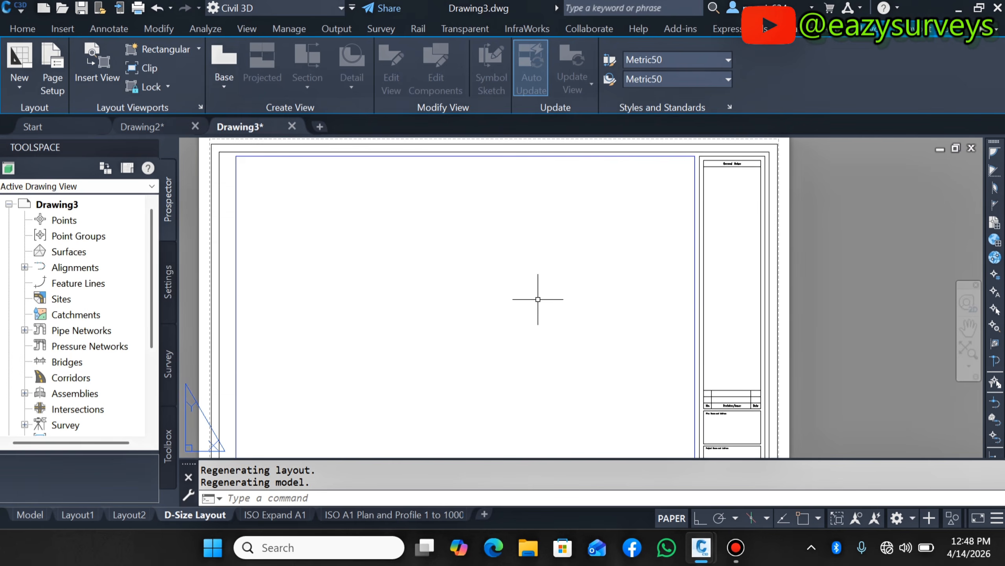
scroll(539, 296, "down", 2)
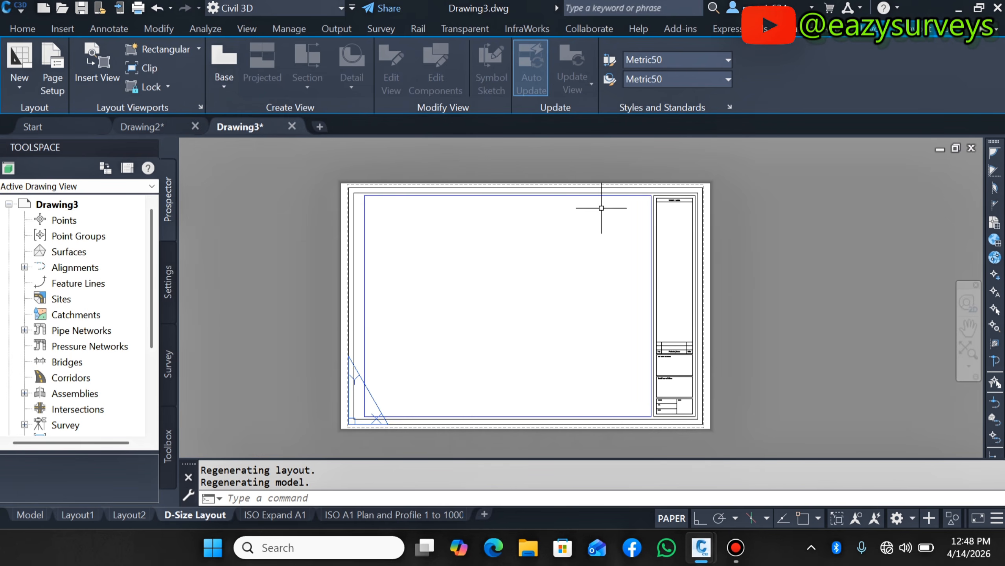
- Insert a built-in Legend layout element for the sheet's viewport, placed beside the title block's lower-left corner
left_click(937, 26)
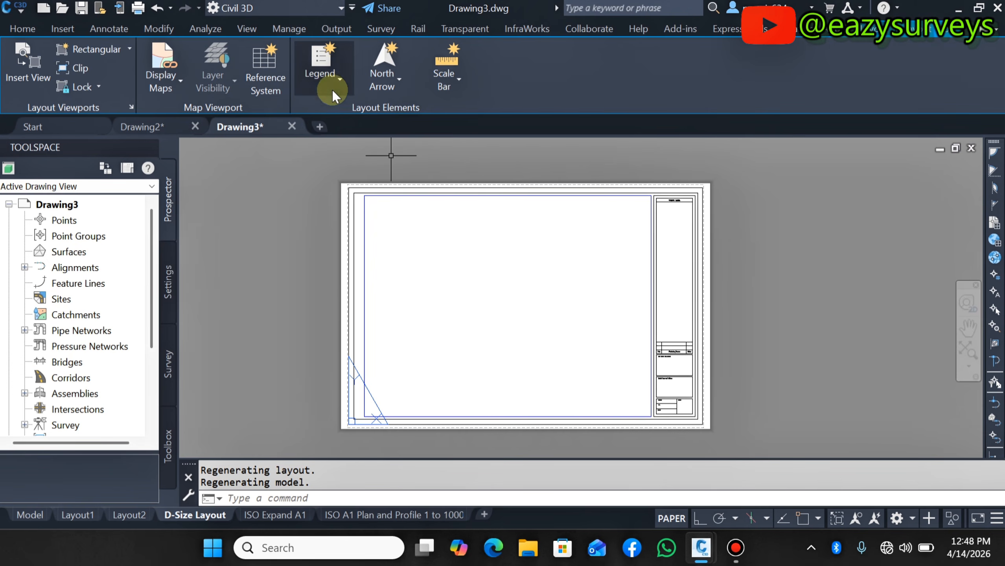
left_click(332, 74)
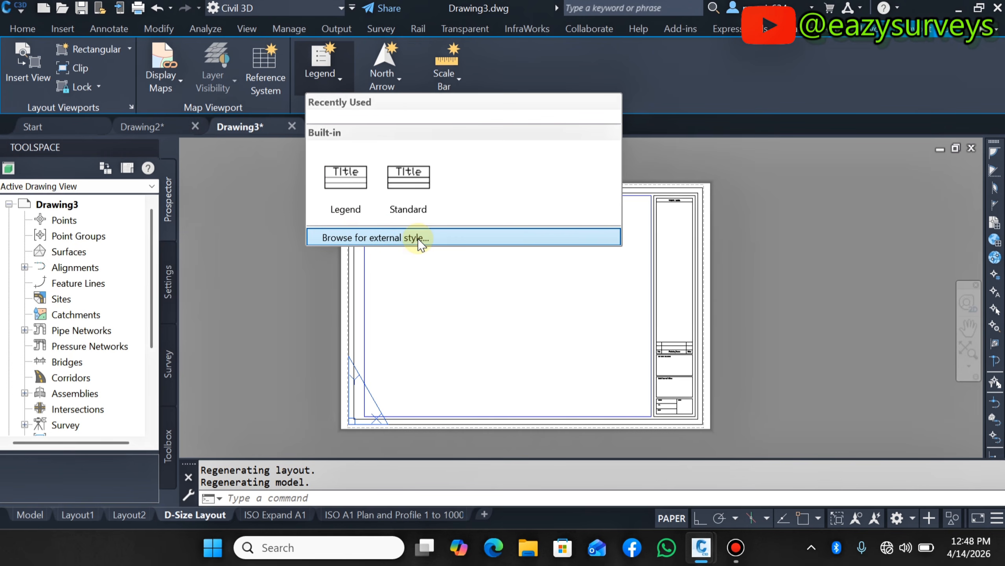
left_click(344, 184)
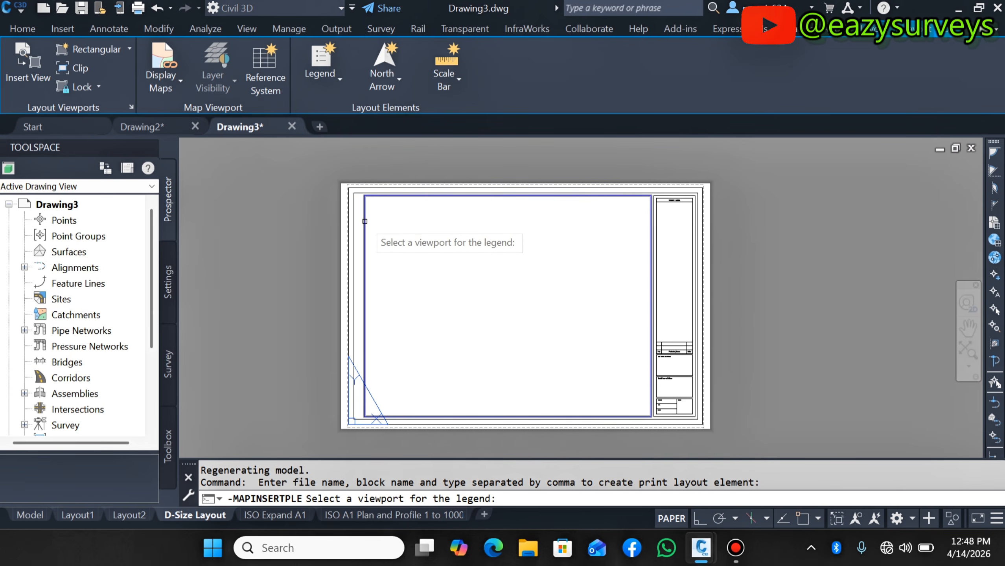
left_click(364, 219)
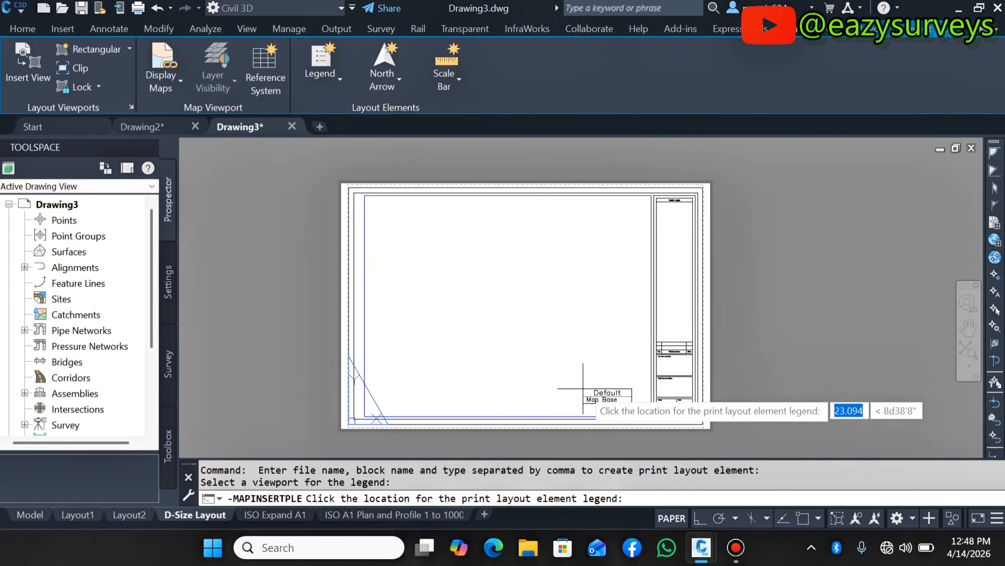
scroll(606, 401, "up", 3)
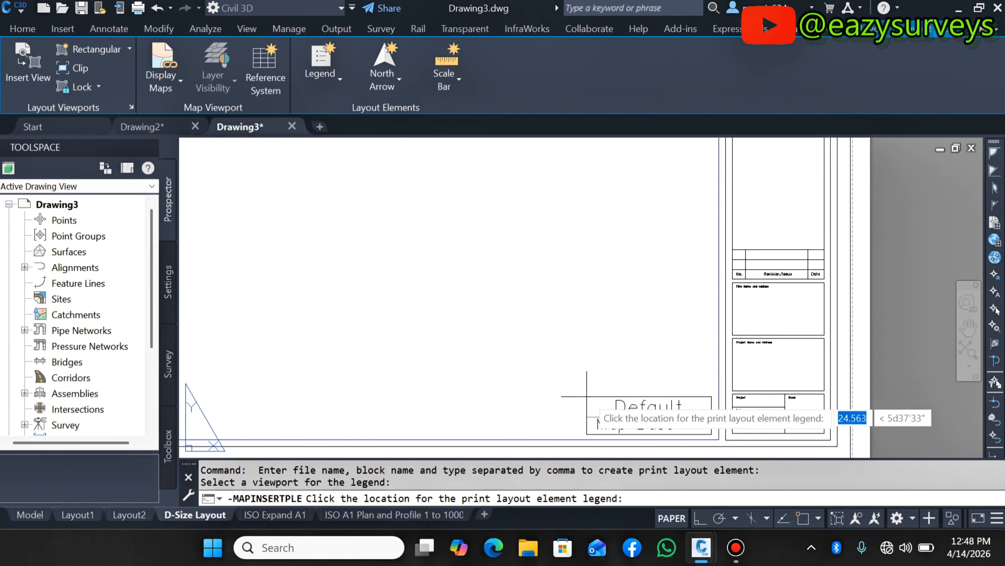
left_click(596, 408)
left_click(620, 395)
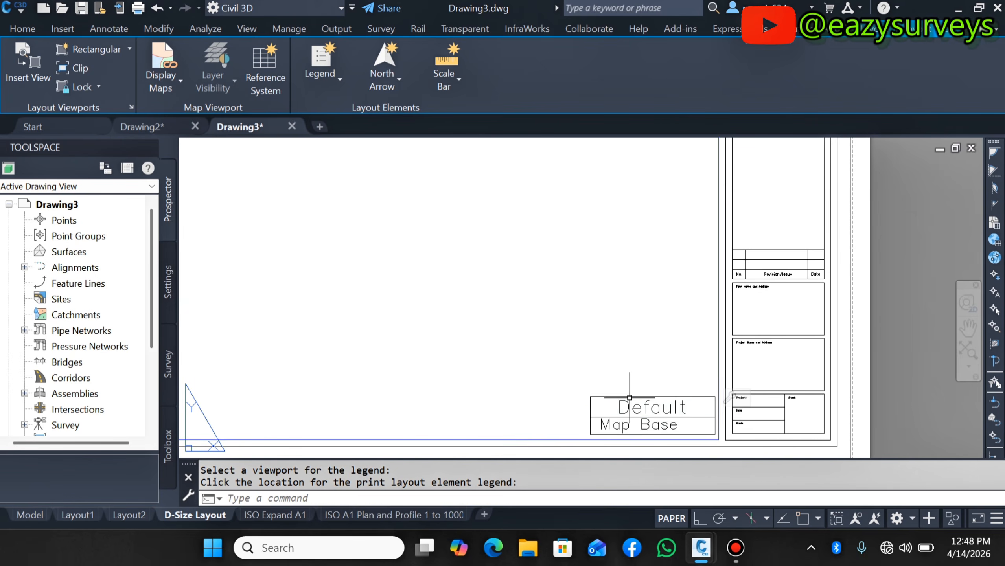
- Insert an Arrow6 north arrow for the viewport, placed near the upper right of the drawing area
scroll(611, 380, "down", 5)
scroll(611, 379, "up", 2)
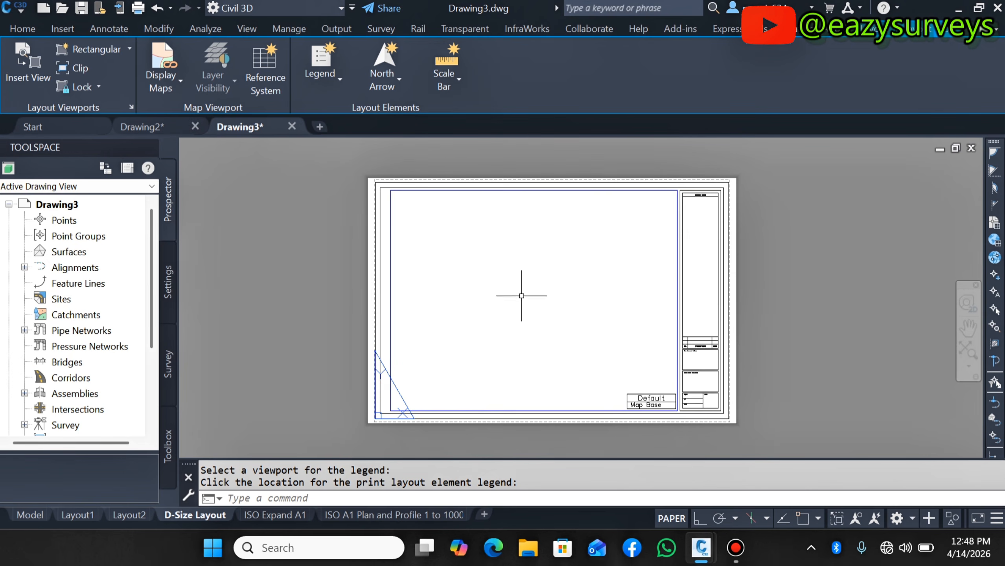
left_click(378, 85)
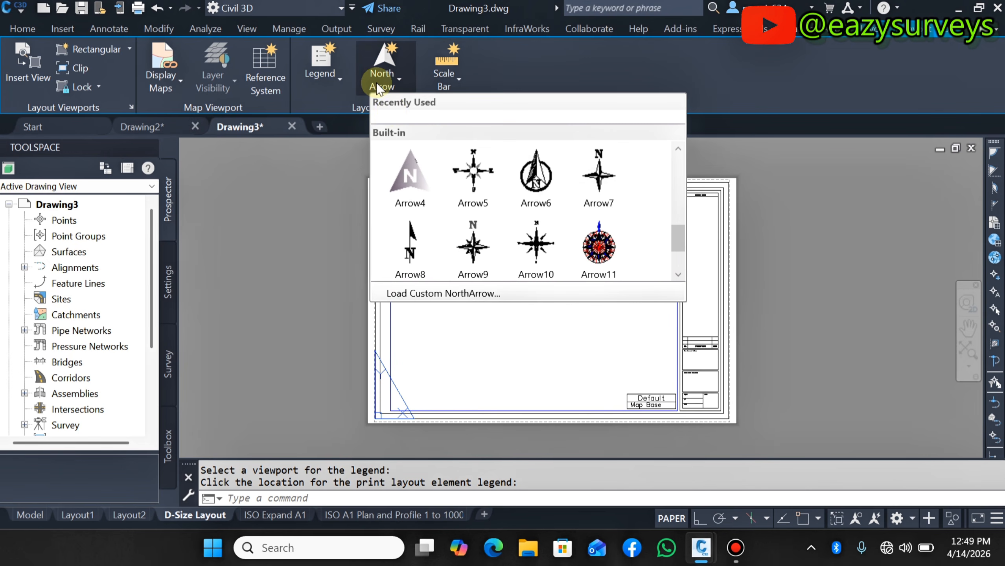
scroll(461, 220, "down", 1)
scroll(469, 214, "up", 1)
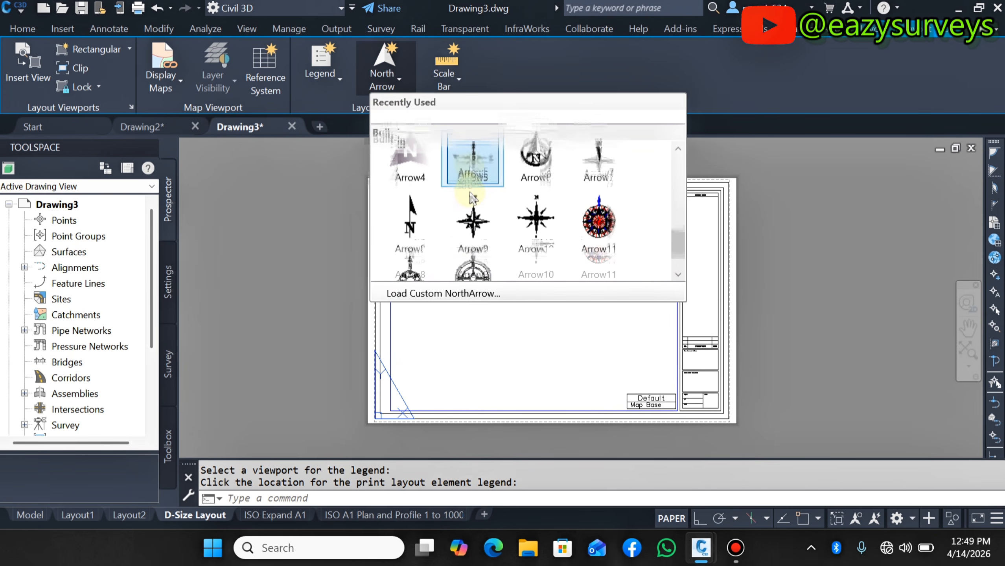
scroll(470, 198, "down", 1)
scroll(463, 238, "up", 1)
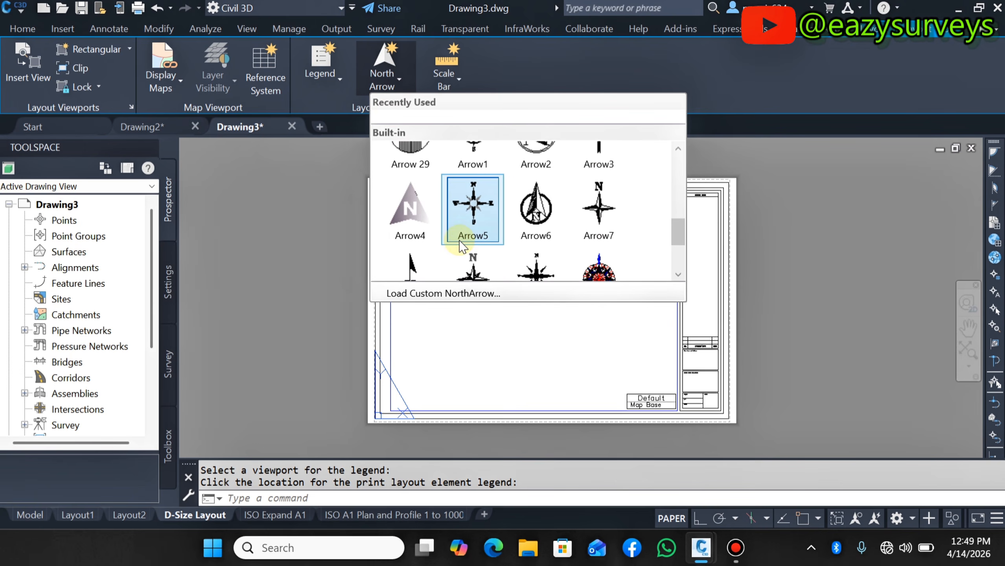
left_click(540, 215)
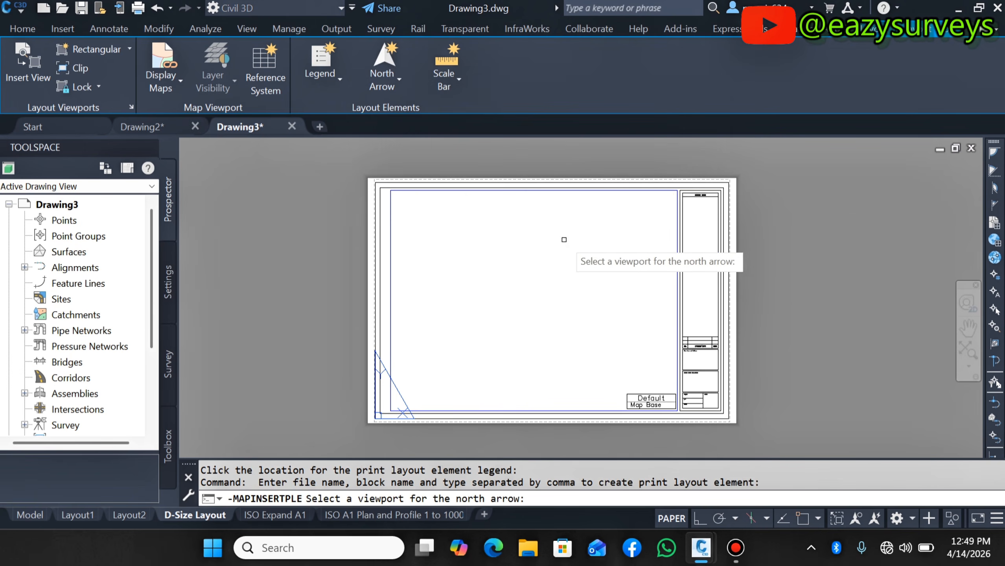
scroll(650, 218, "up", 2)
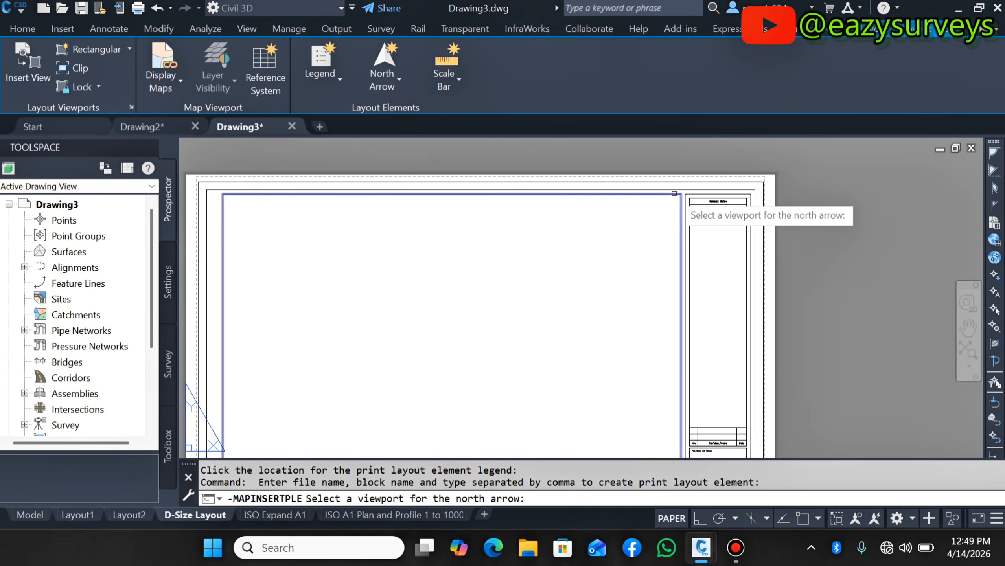
left_click(652, 217)
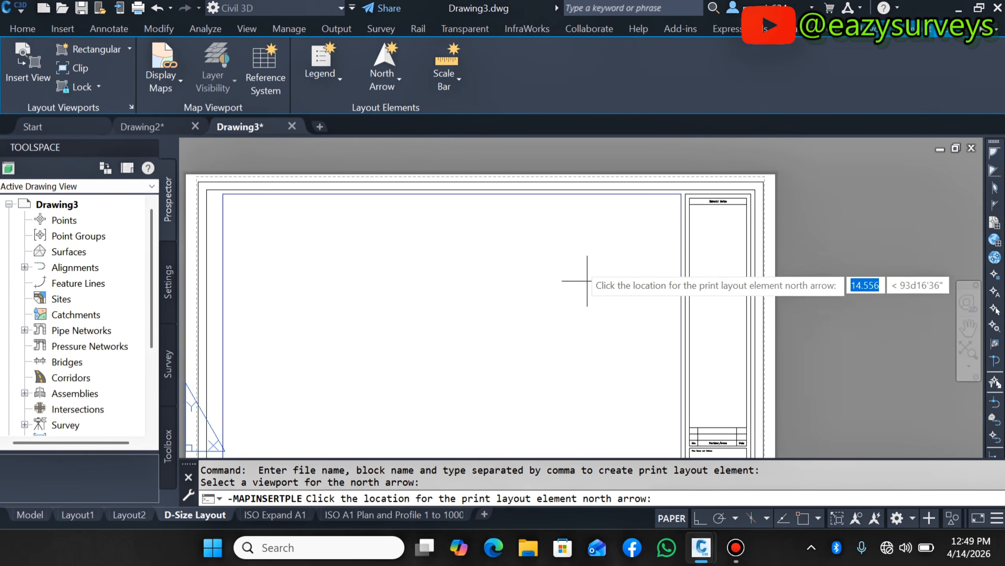
left_click(622, 233)
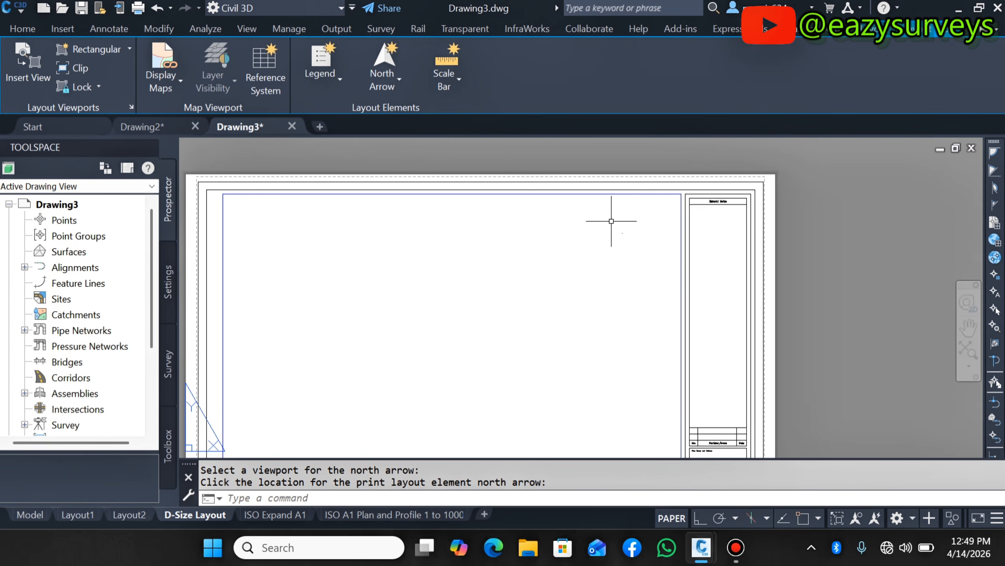
- Scale up the north arrow from a base point at its location
left_click(622, 234)
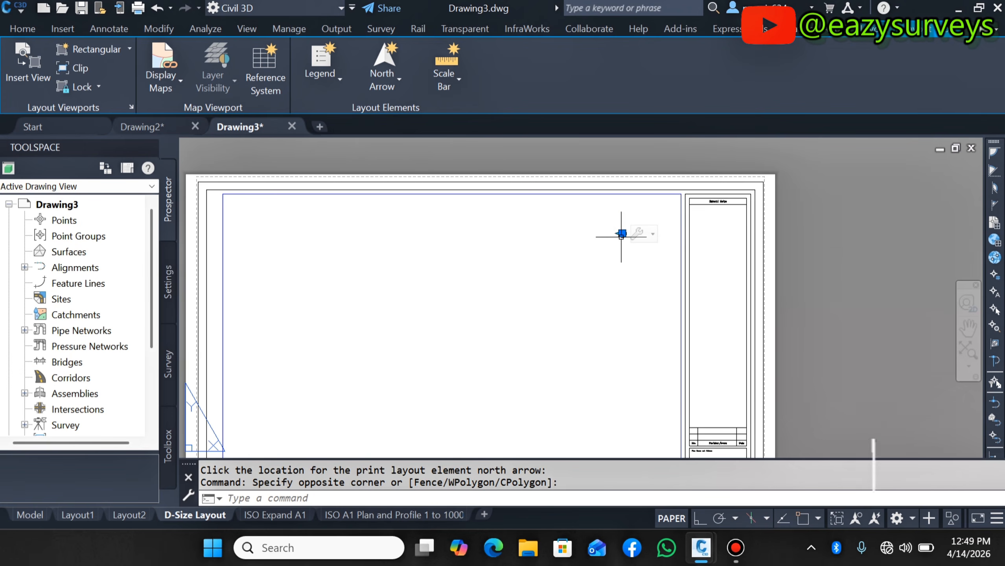
right_click(609, 258)
mouse_move(652, 291)
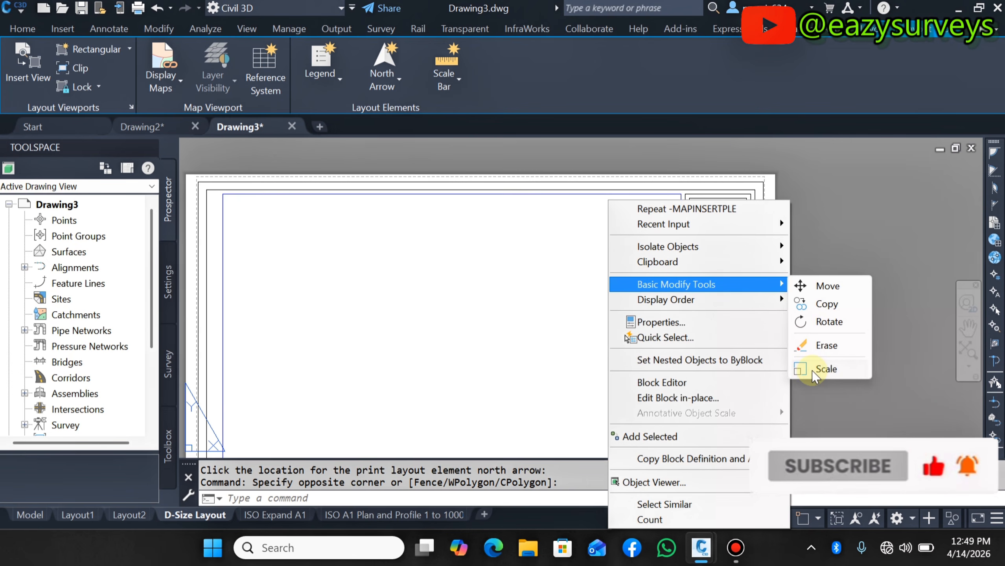
left_click(826, 369)
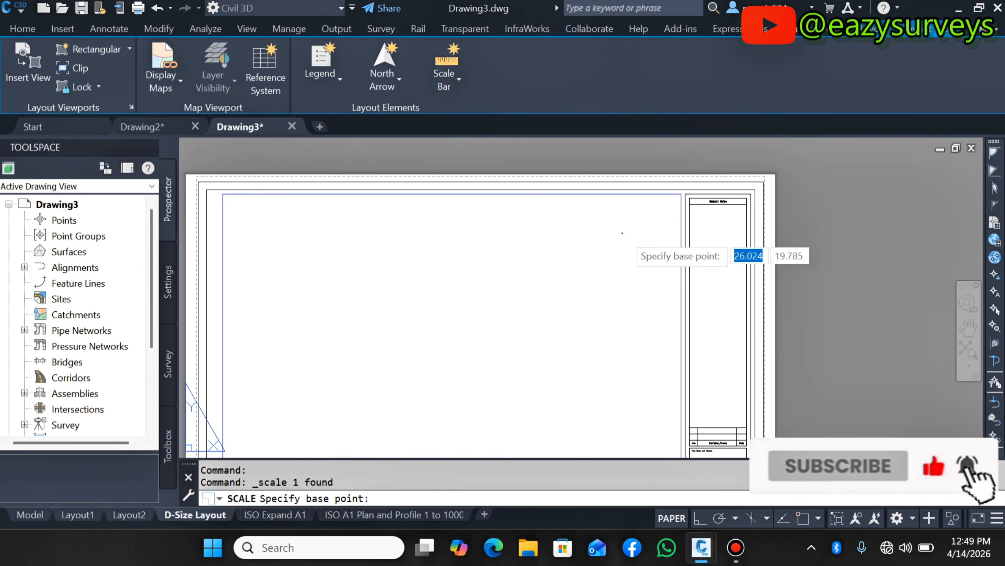
left_click(624, 234)
scroll(610, 248, "down", 4)
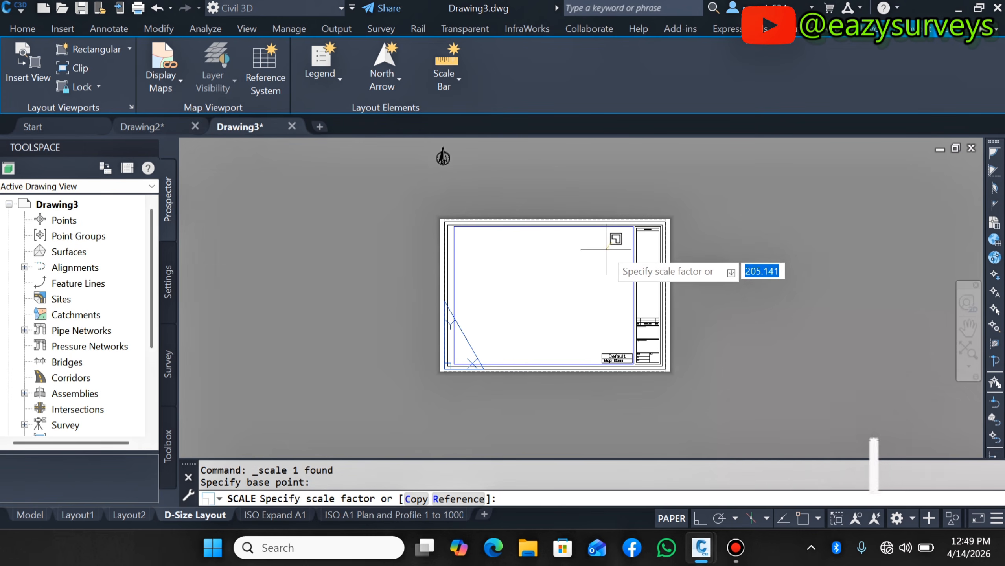
left_click(615, 251)
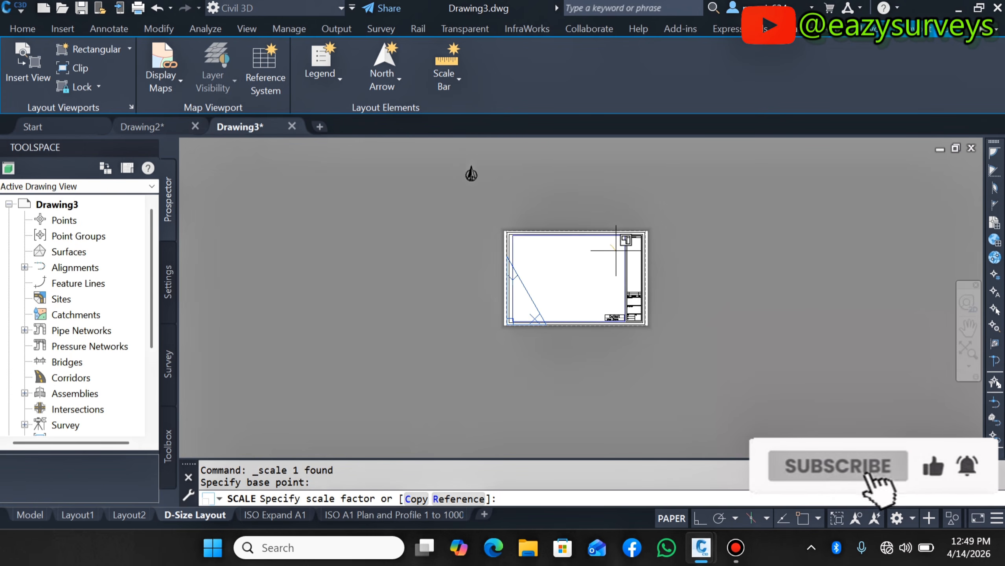
- Move the north arrow into the upper-right corner of the sheet's drawing area
left_click(478, 194)
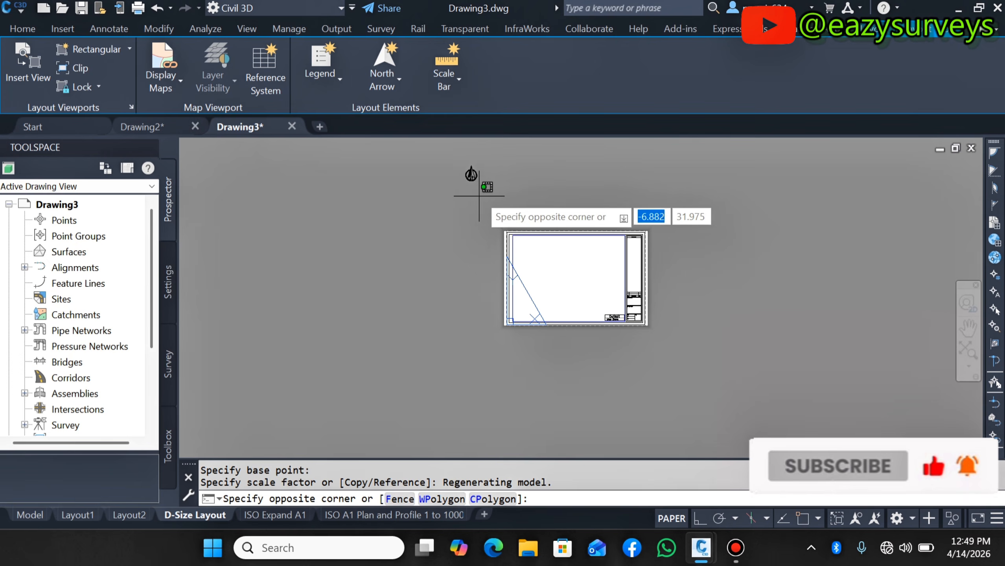
left_click(444, 152)
left_click(449, 152)
left_click(489, 188)
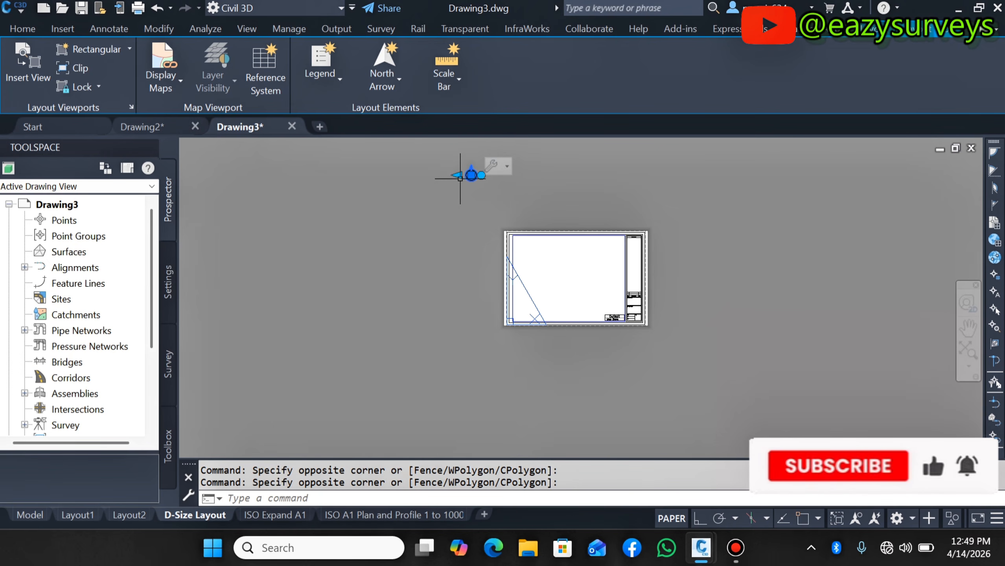
right_click(458, 162)
mouse_move(520, 251)
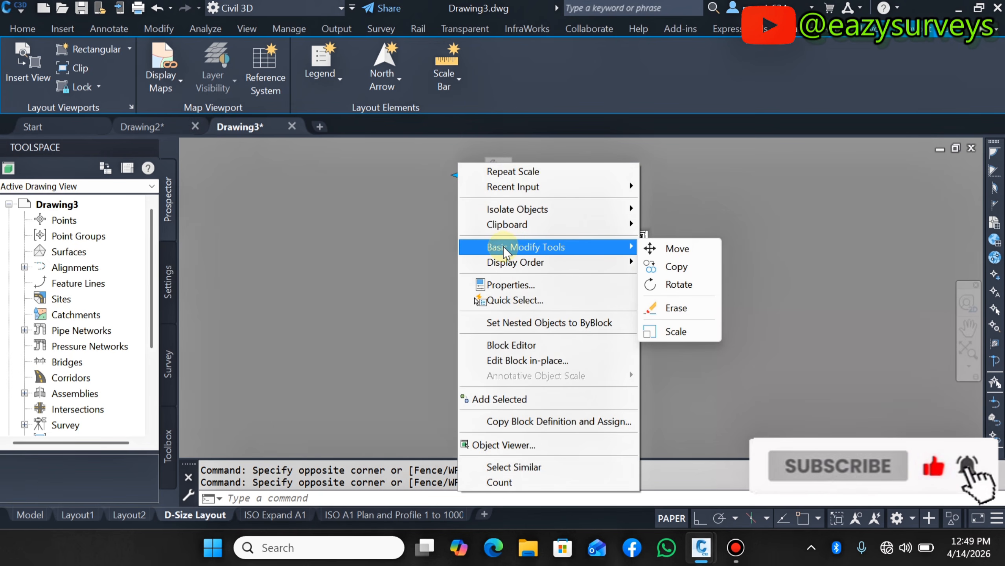
left_click(675, 249)
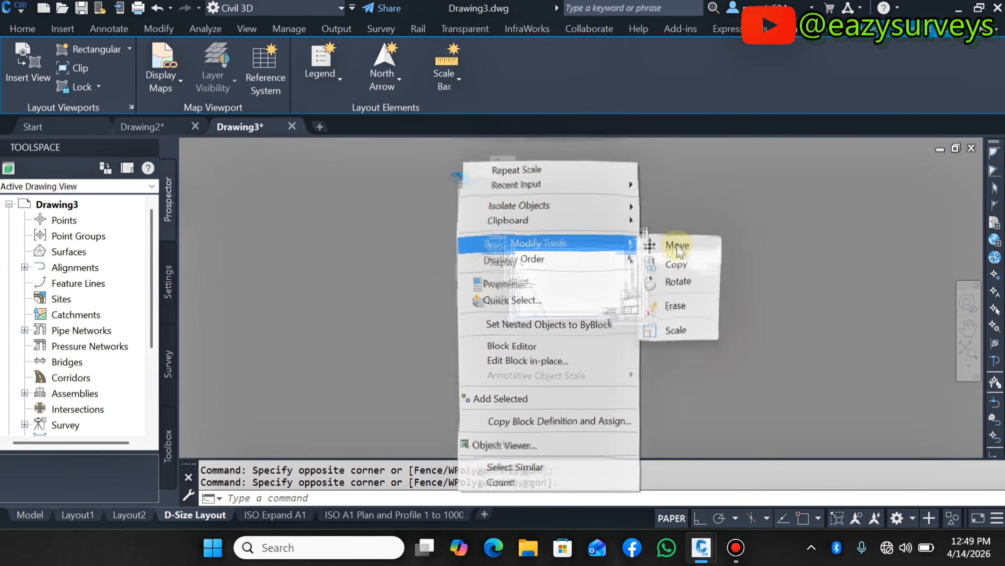
left_click(471, 175)
scroll(476, 168, "up", 5)
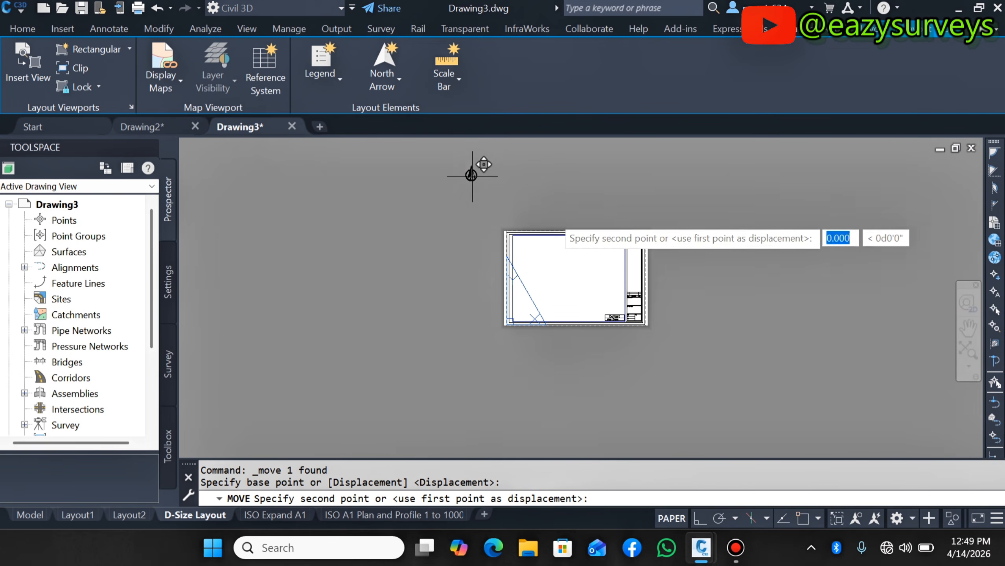
scroll(608, 244, "up", 3)
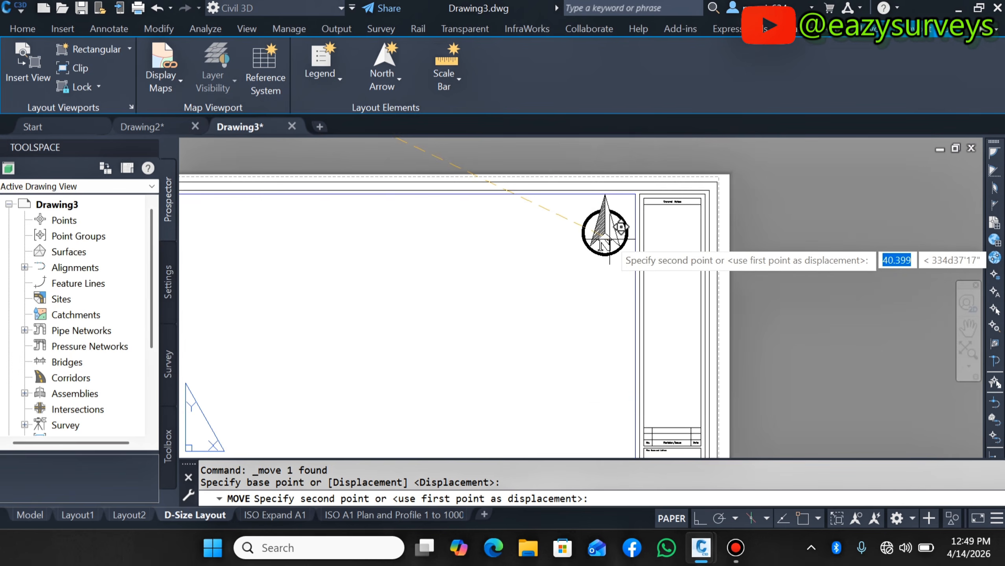
left_click(602, 243)
scroll(618, 317, "down", 6)
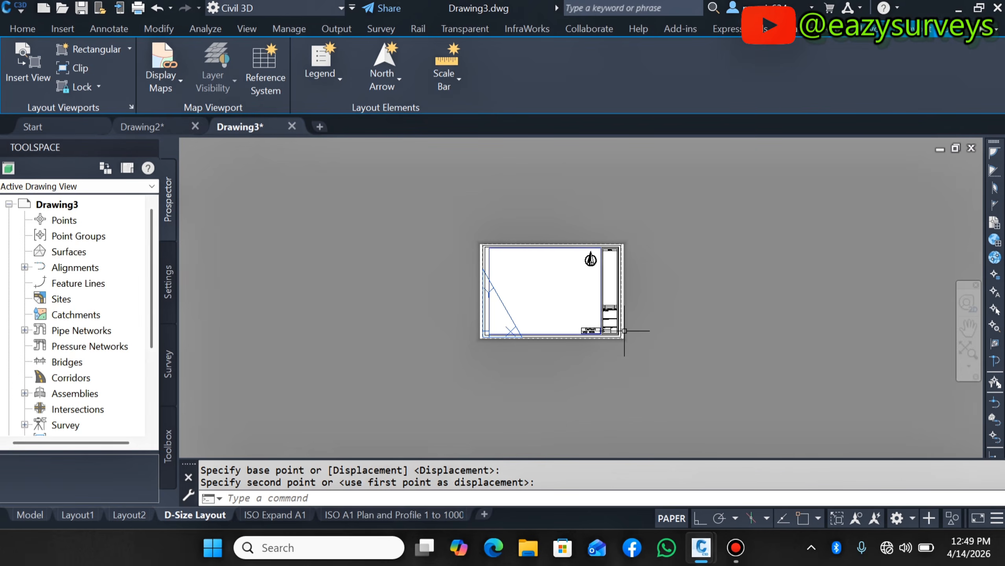
scroll(600, 278, "up", 4)
scroll(597, 254, "down", 2)
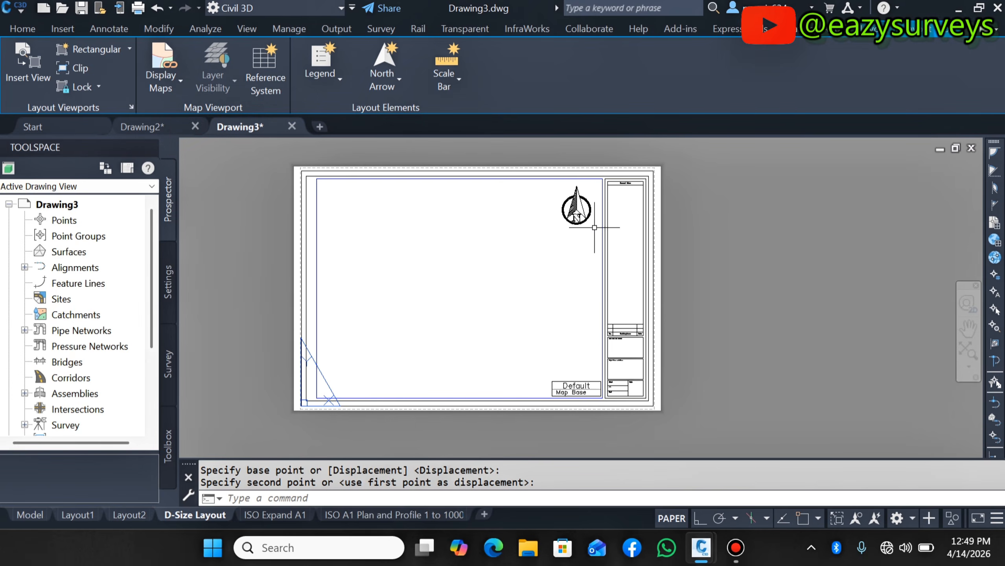
- Scale the north arrow down from a base point at its centre
left_click(594, 226)
left_click(551, 194)
right_click(547, 197)
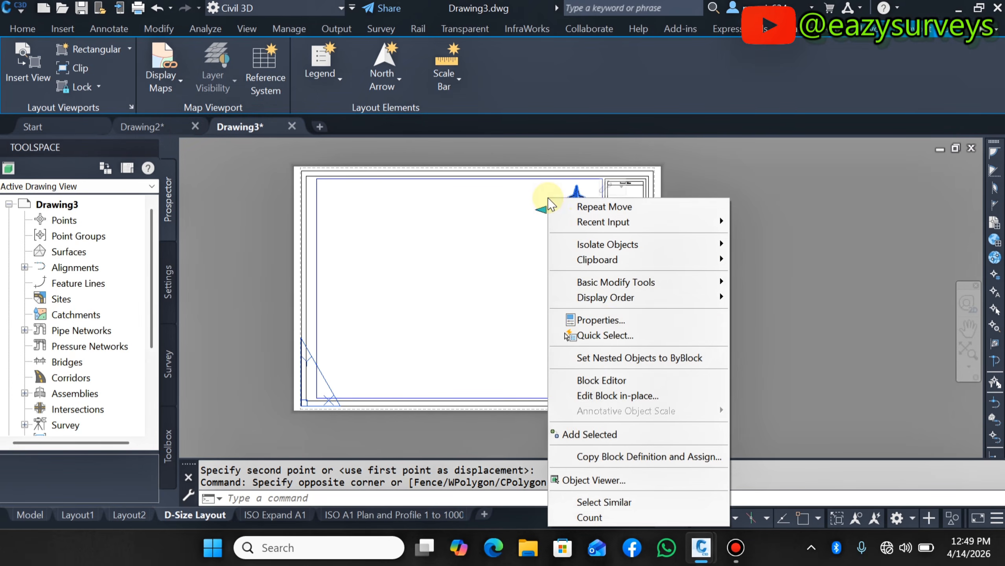
mouse_move(634, 282)
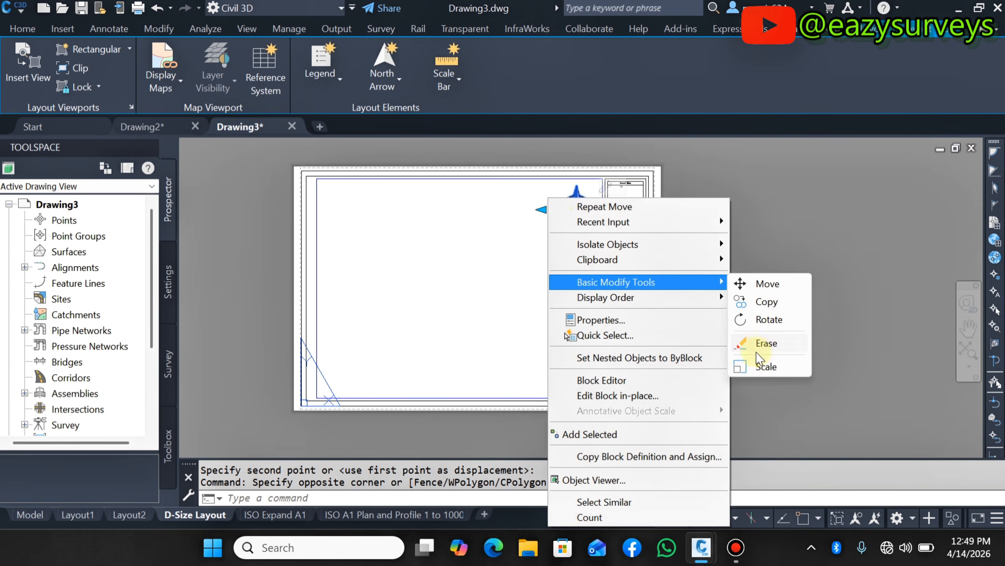
left_click(765, 367)
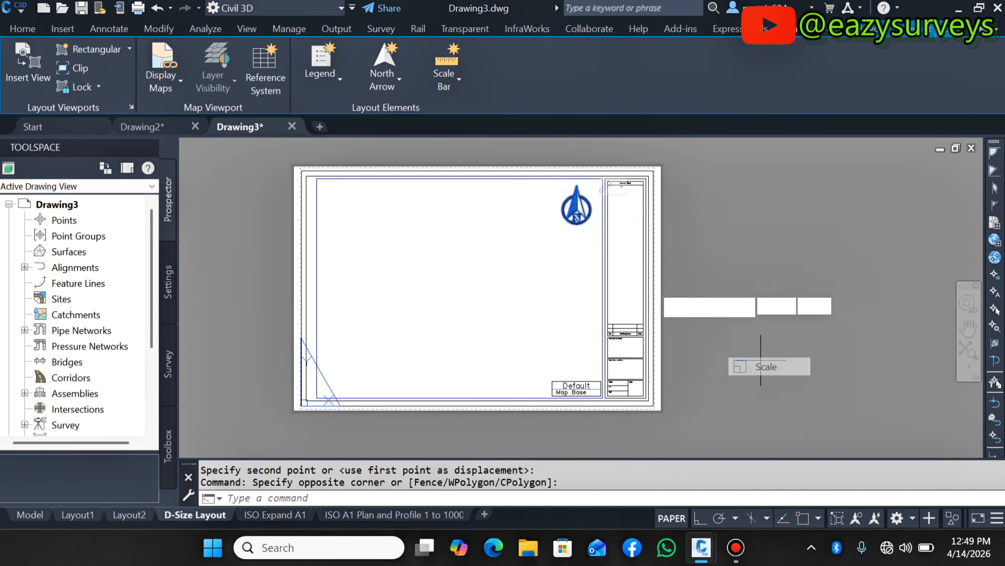
left_click(576, 216)
left_click(585, 209)
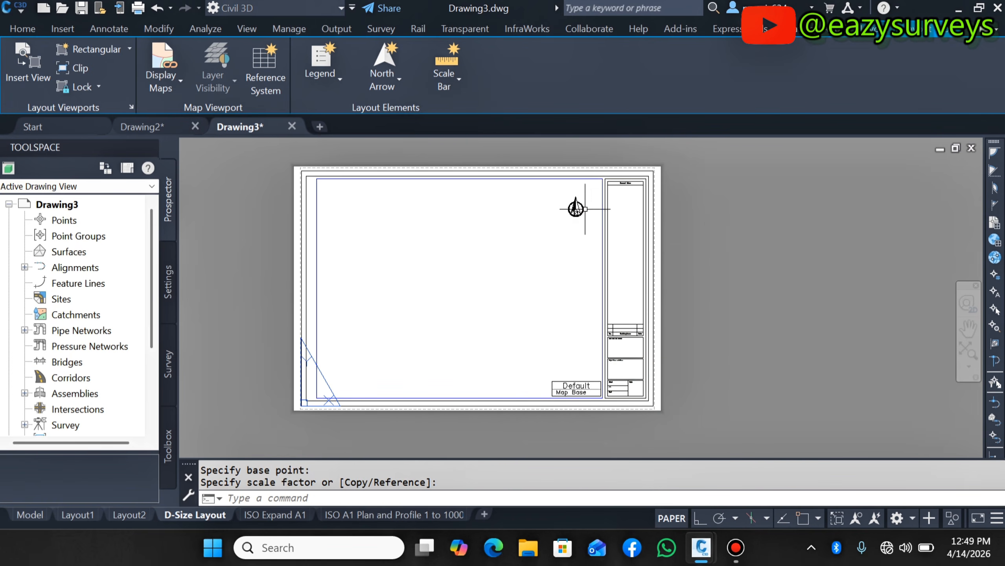
- Finish the scaling, then move the north arrow slightly to the right in the sheet's upper-right corner
left_click(589, 228)
left_click(556, 184)
right_click(552, 200)
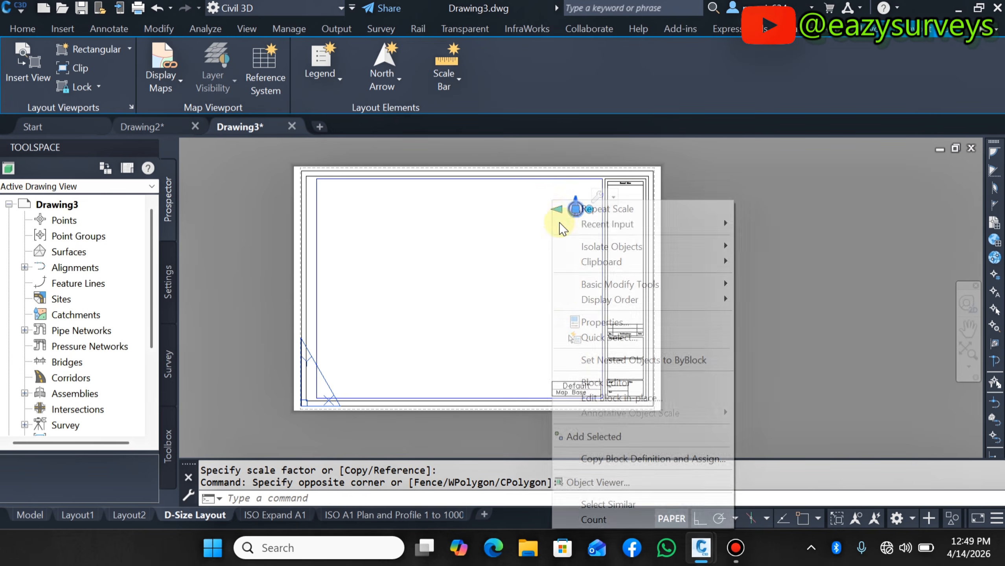
mouse_move(673, 284)
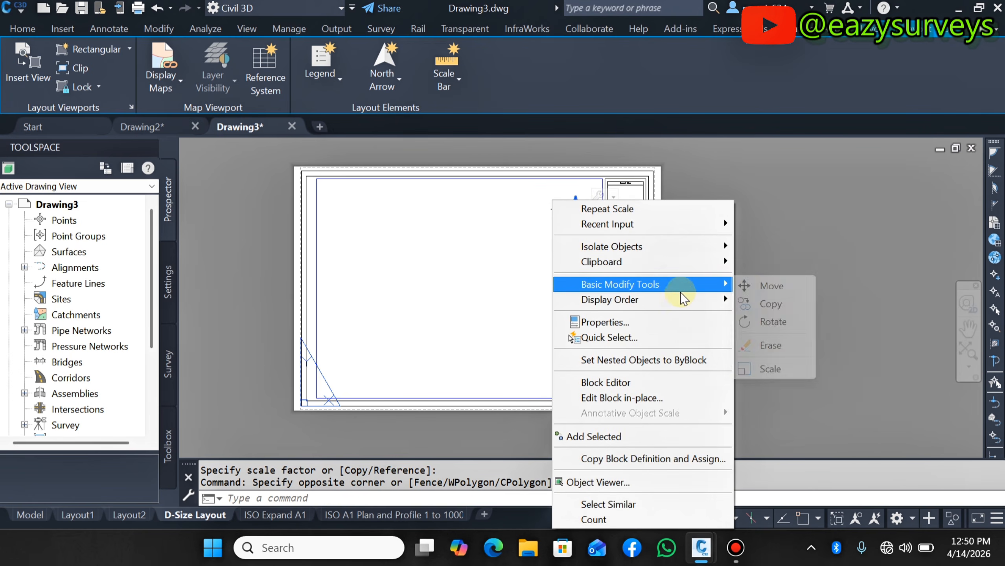
left_click(756, 295)
left_click(575, 208)
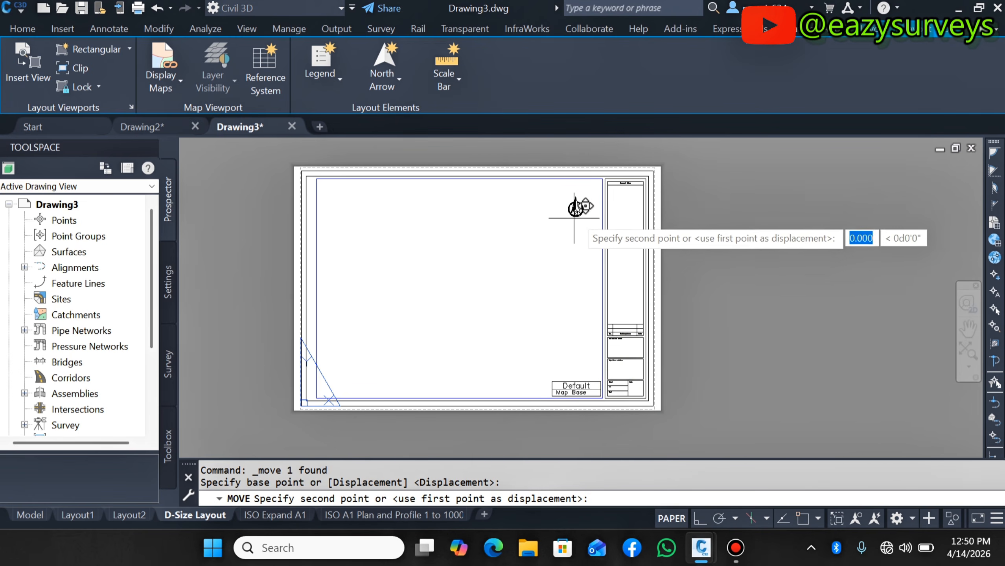
left_click(585, 208)
- Switch to the ISO A1 Plan and Profile 1 to 1000 layout and examine its title block, north arrow and scale bar
scroll(579, 250, "down", 3)
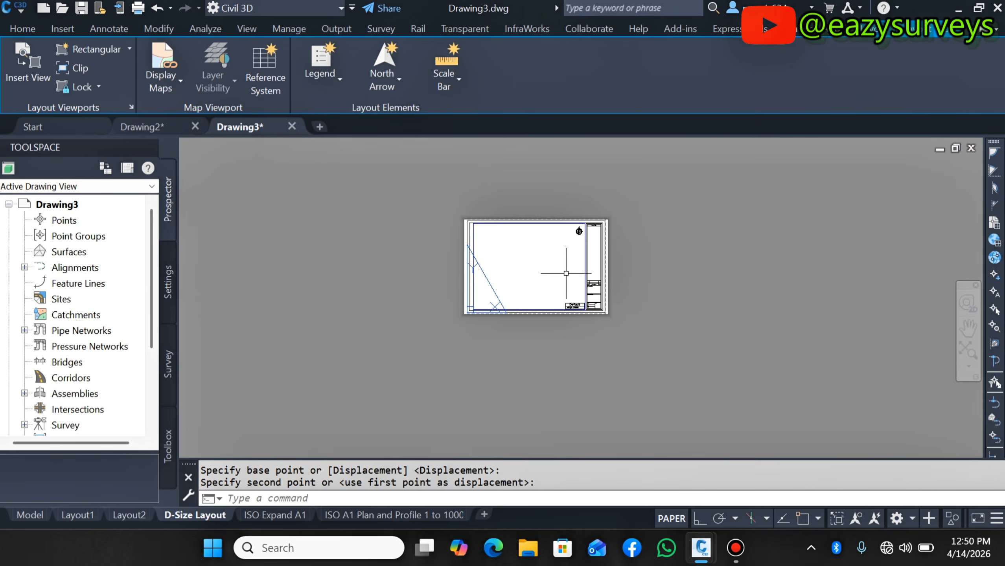
scroll(573, 241, "up", 3)
scroll(573, 241, "down", 3)
scroll(563, 230, "up", 3)
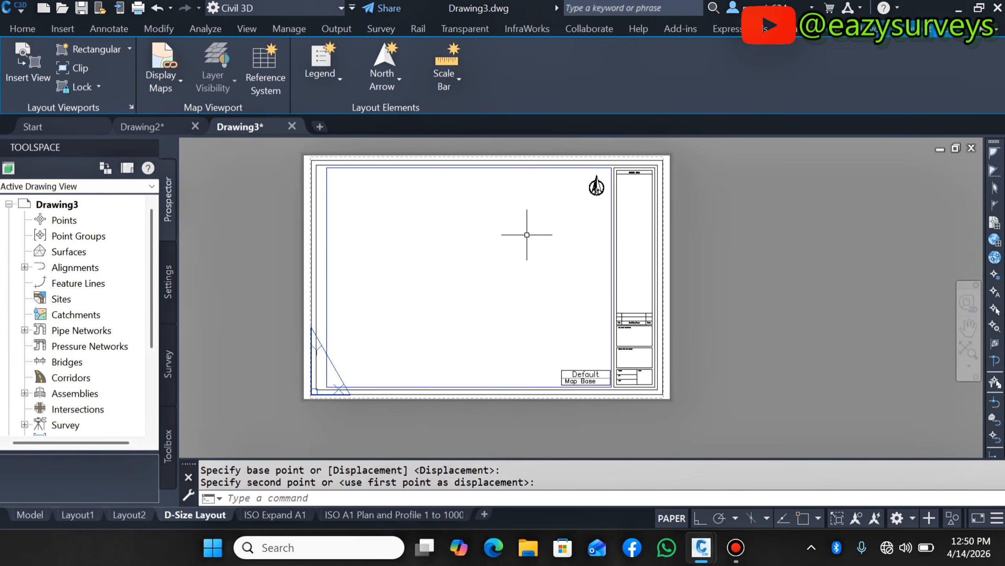
scroll(611, 364, "up", 4)
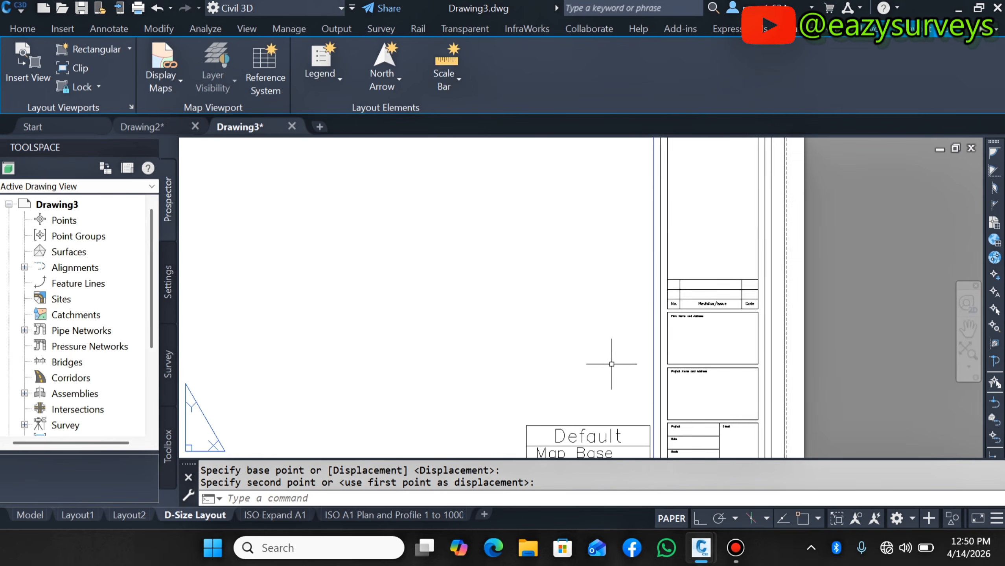
scroll(718, 357, "down", 6)
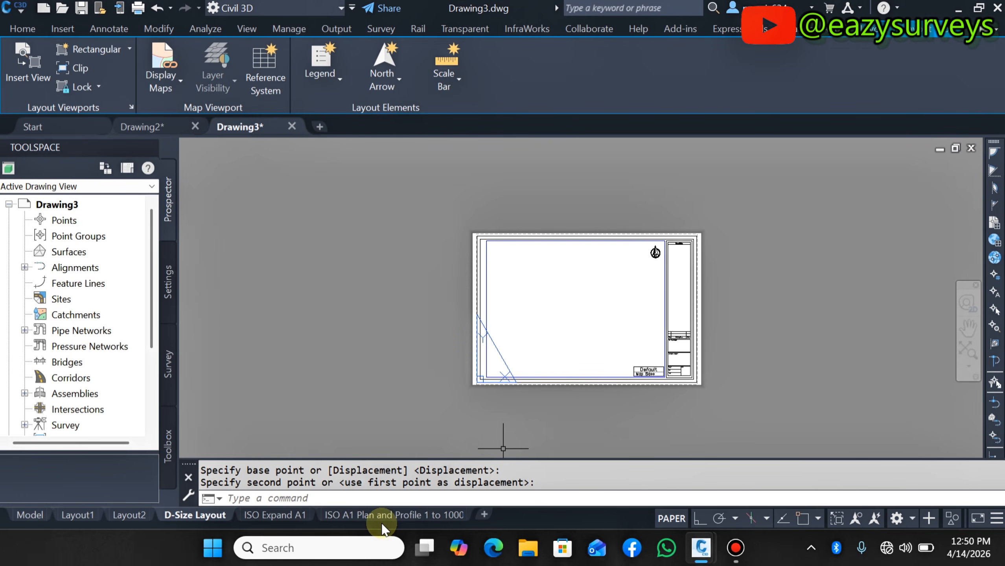
left_click(388, 515)
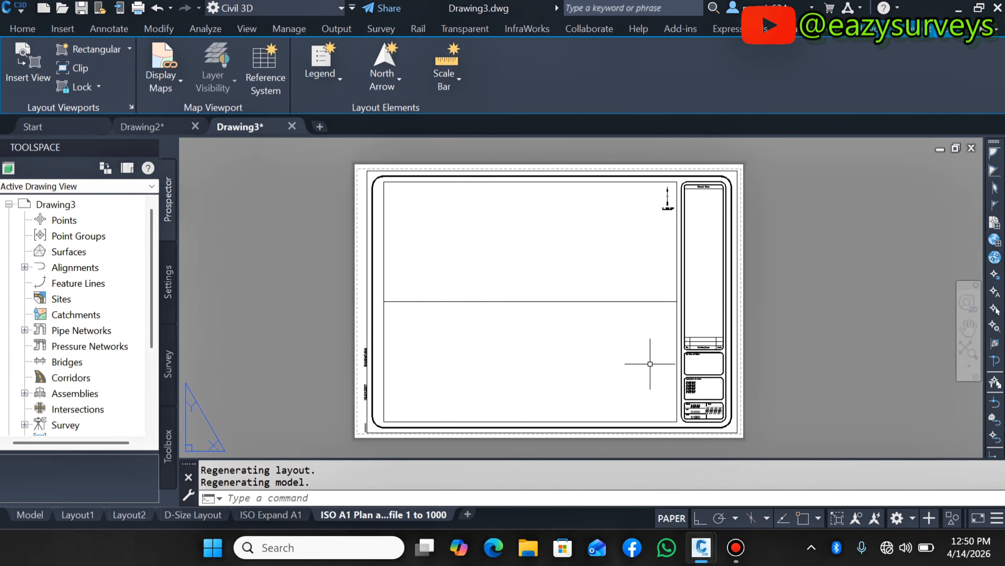
scroll(731, 421, "up", 6)
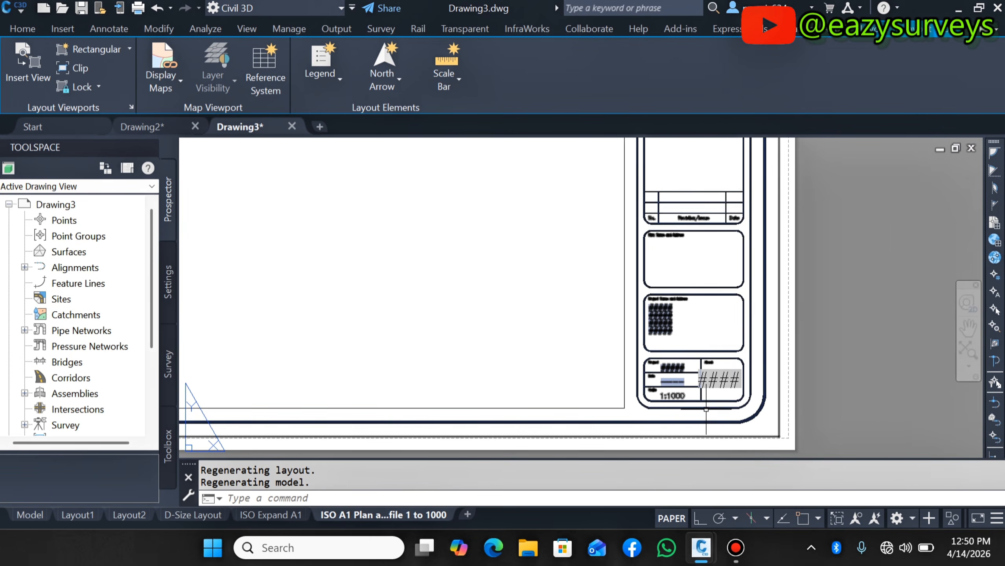
scroll(708, 382, "up", 4)
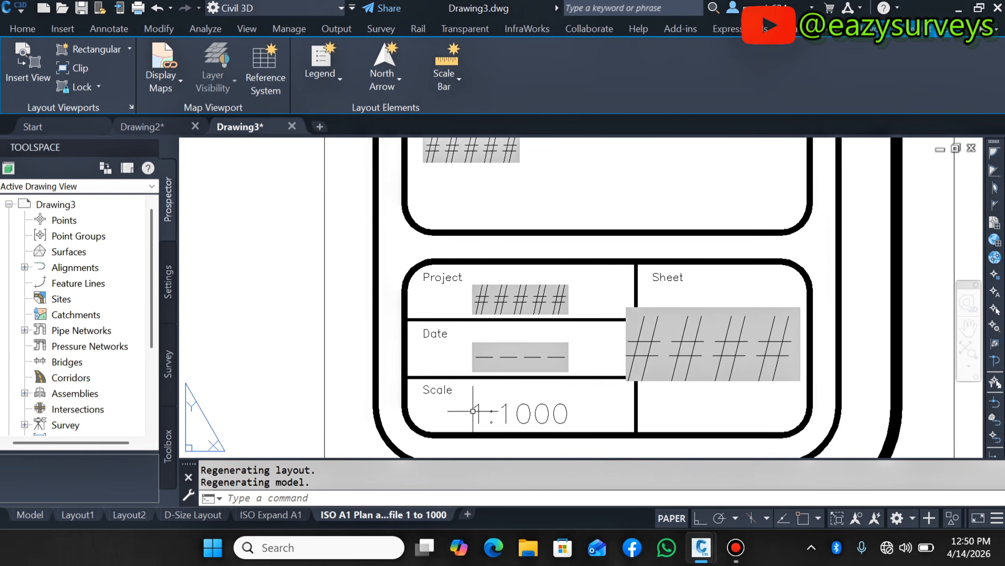
scroll(542, 417, "down", 9)
scroll(552, 414, "up", 5)
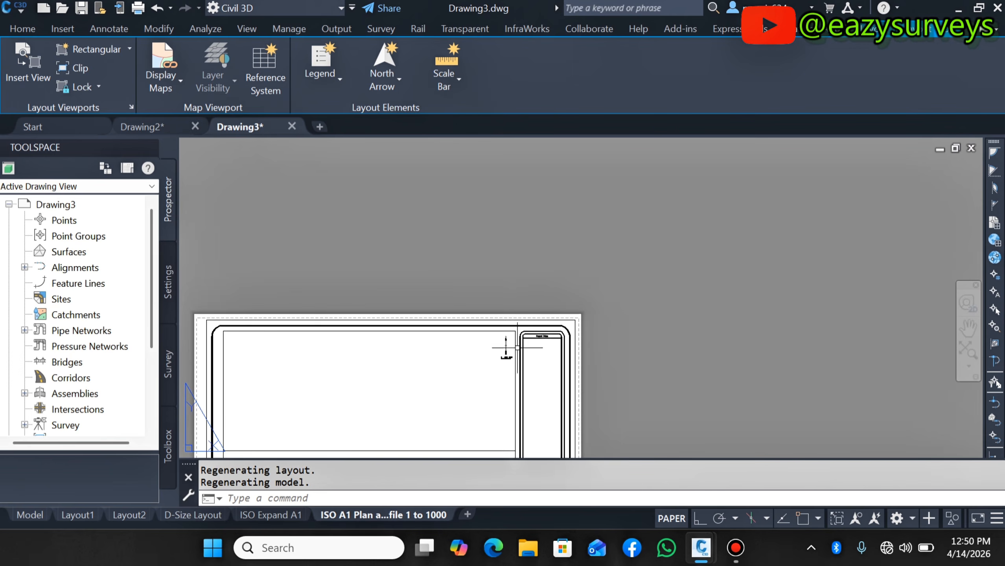
scroll(570, 355, "up", 3)
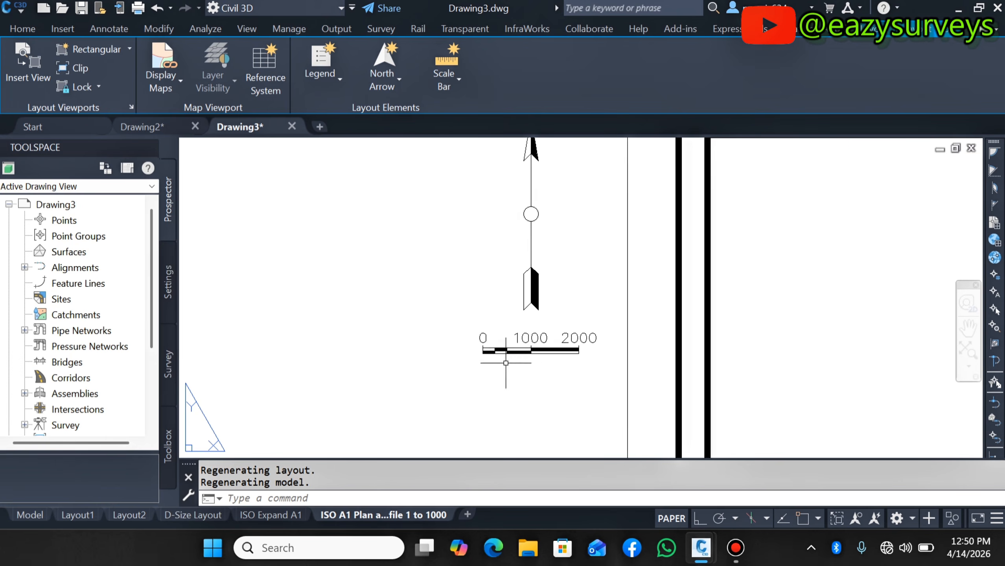
scroll(571, 368, "down", 4)
scroll(498, 385, "down", 5)
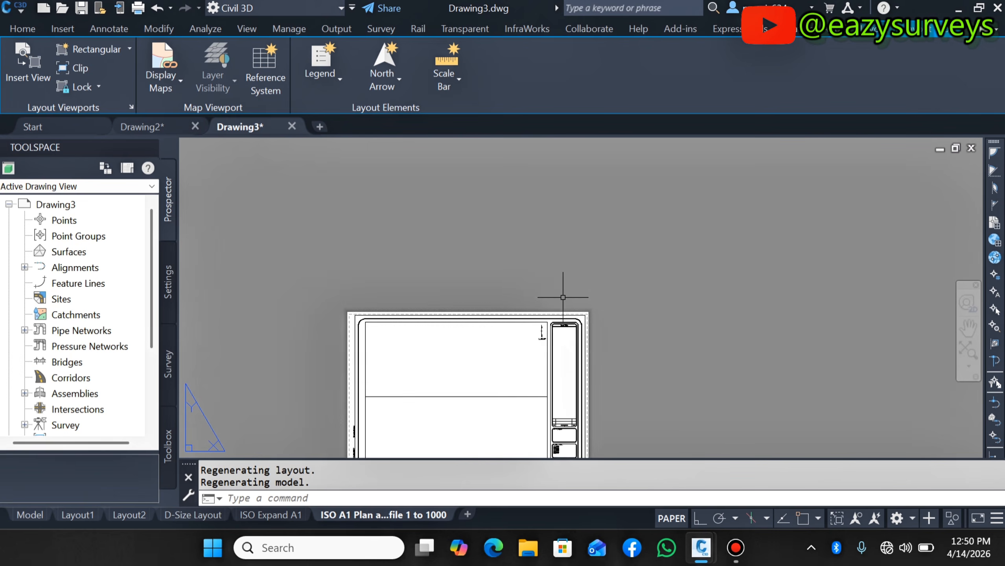
scroll(410, 388, "up", 1)
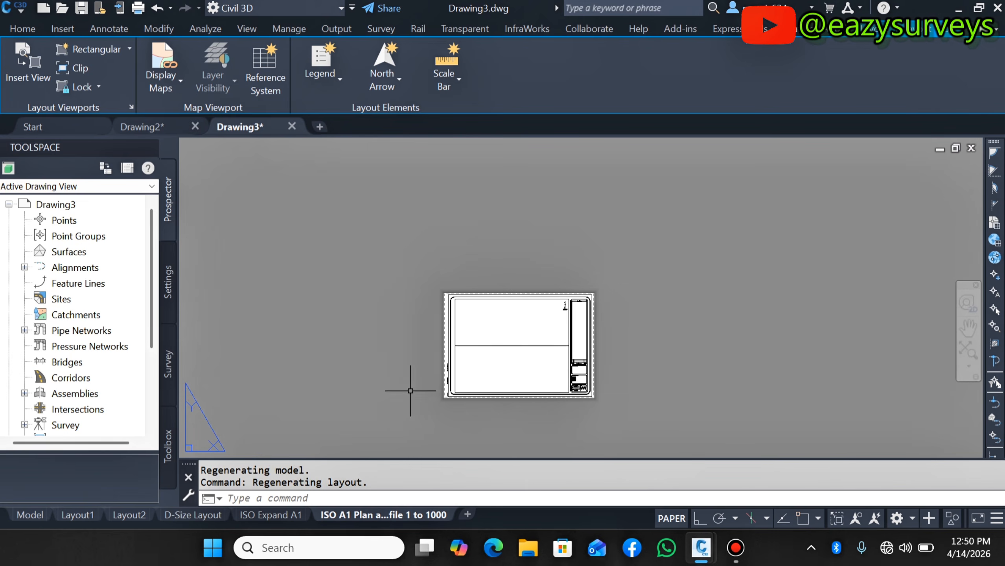
- Return to the D-Size Layout and insert a ScaleBar1_Metric scale bar for its viewport with 10 Meters divisions
left_click(210, 515)
scroll(637, 323, "up", 3)
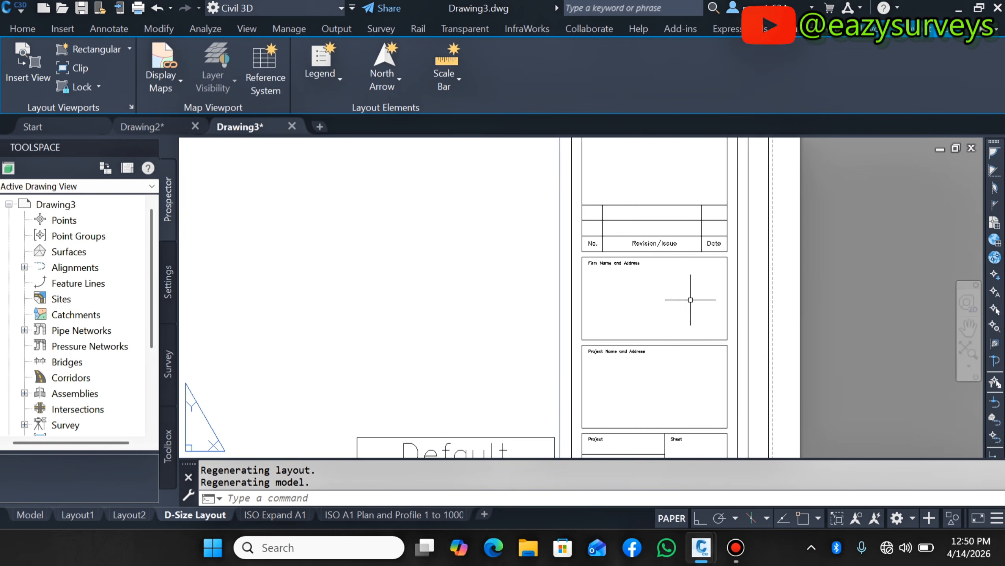
scroll(689, 301, "down", 6)
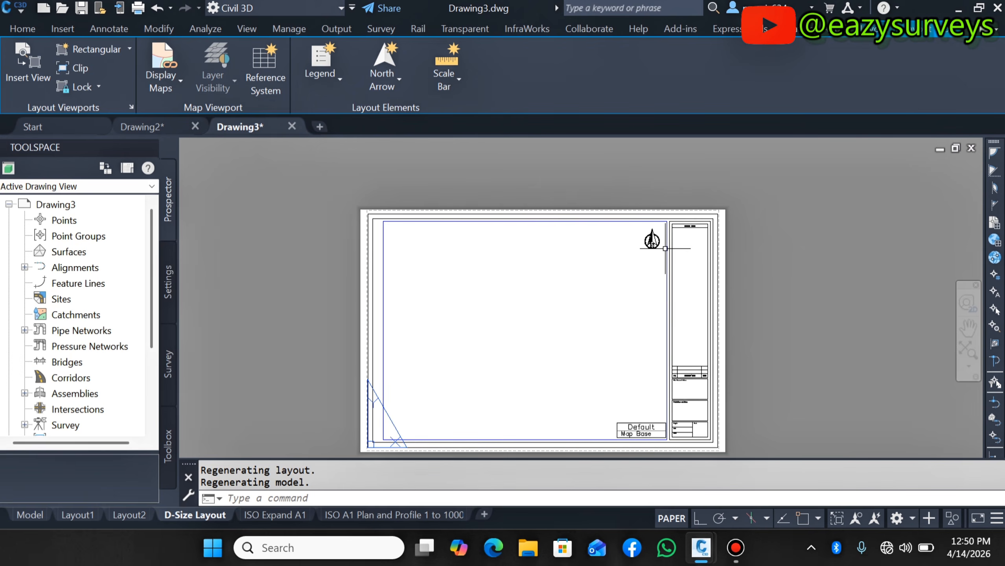
left_click(448, 84)
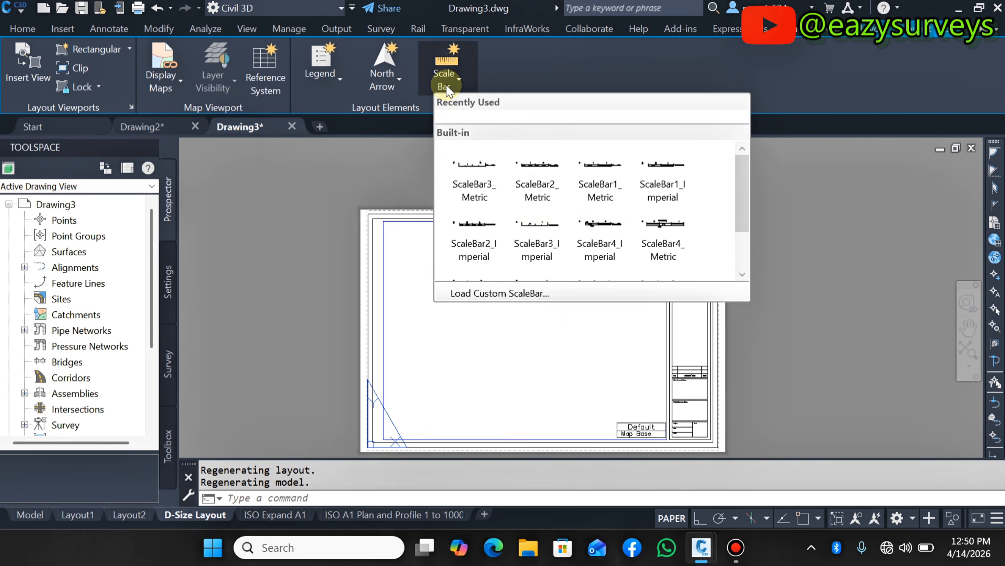
scroll(531, 198, "down", 2)
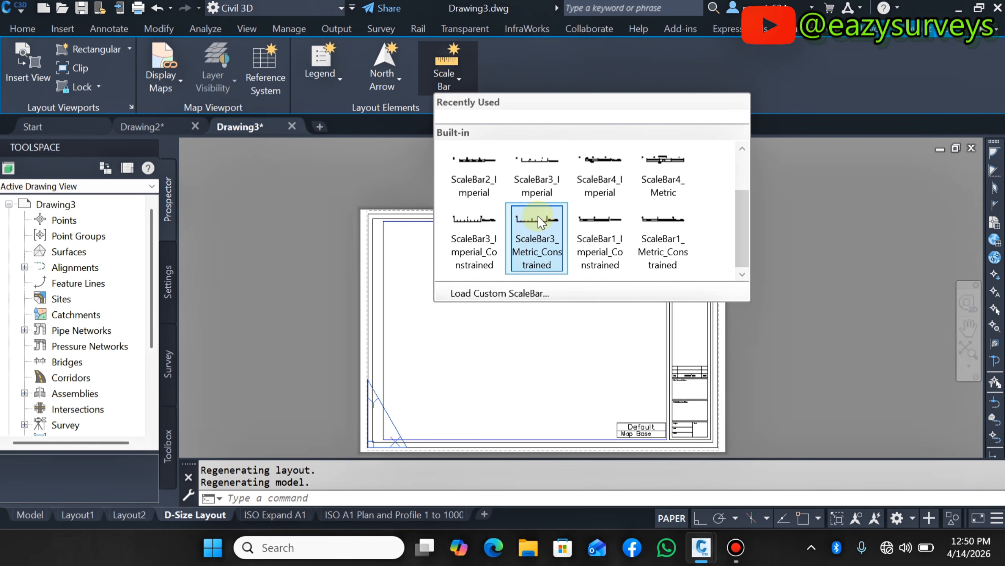
scroll(600, 229, "up", 2)
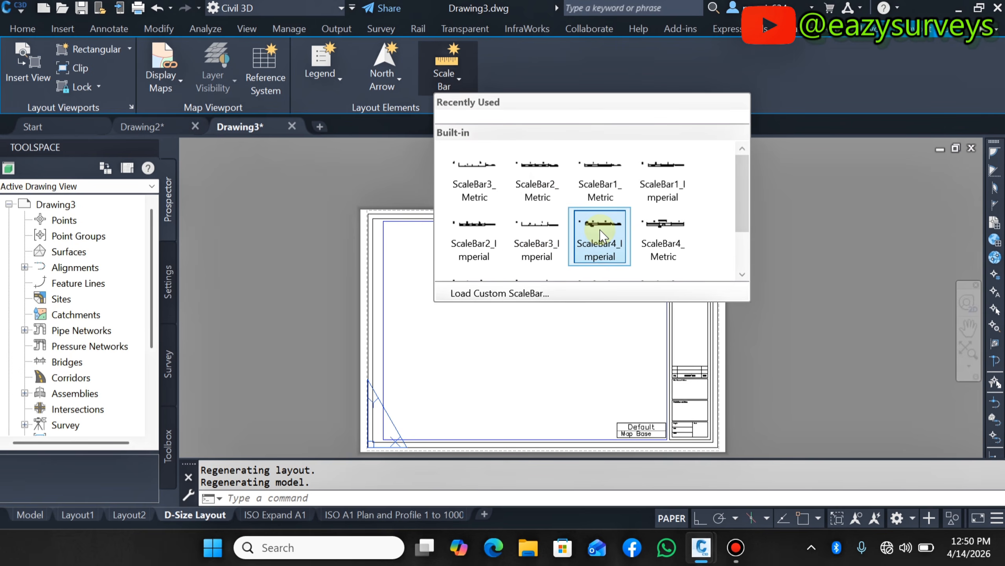
left_click(601, 172)
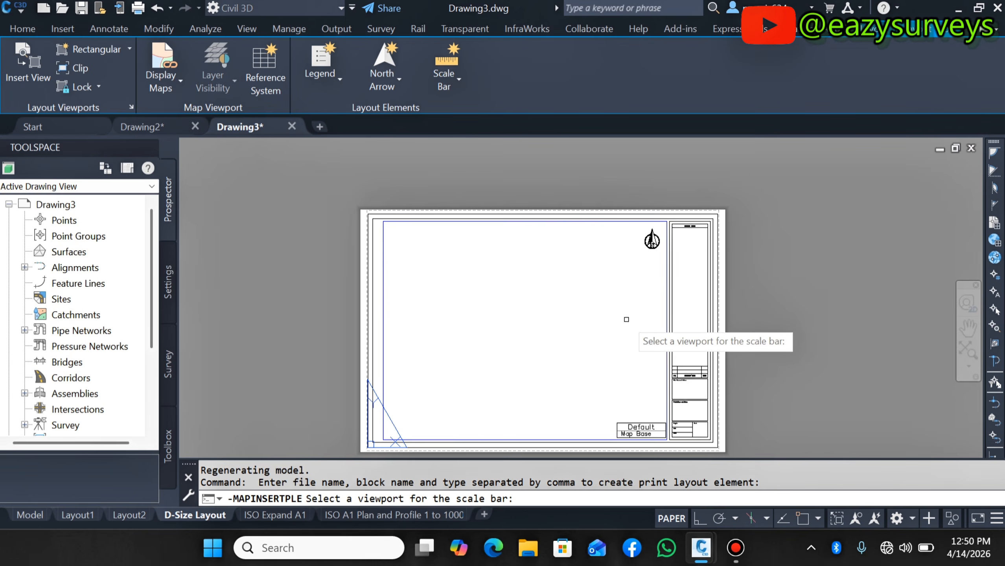
scroll(658, 265, "up", 3)
left_click(674, 275)
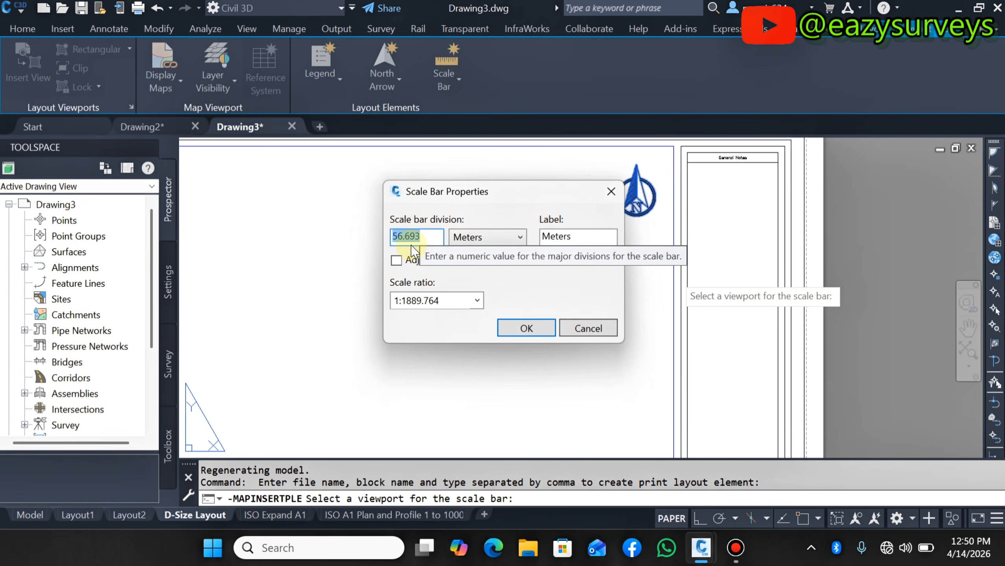
type("10")
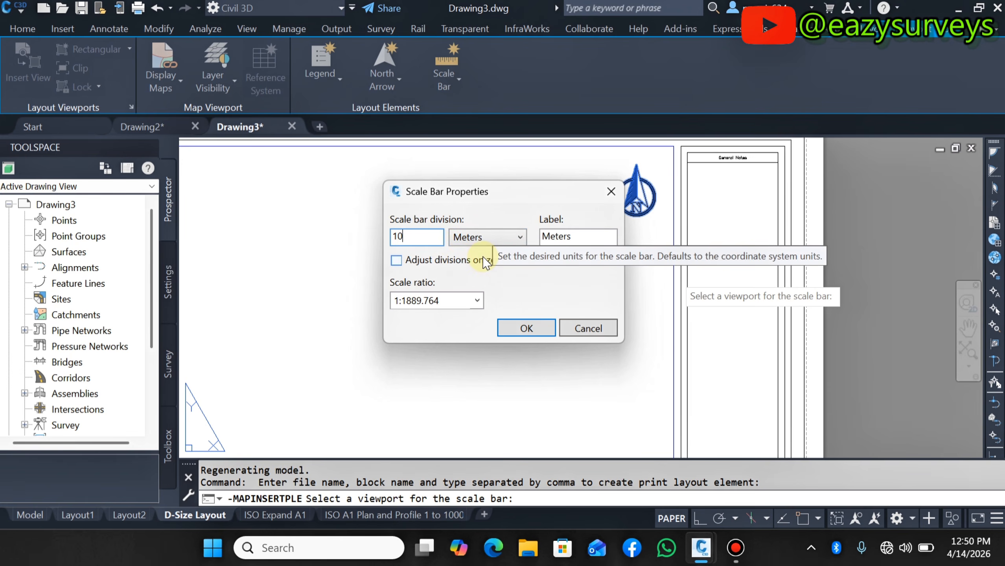
left_click(480, 239)
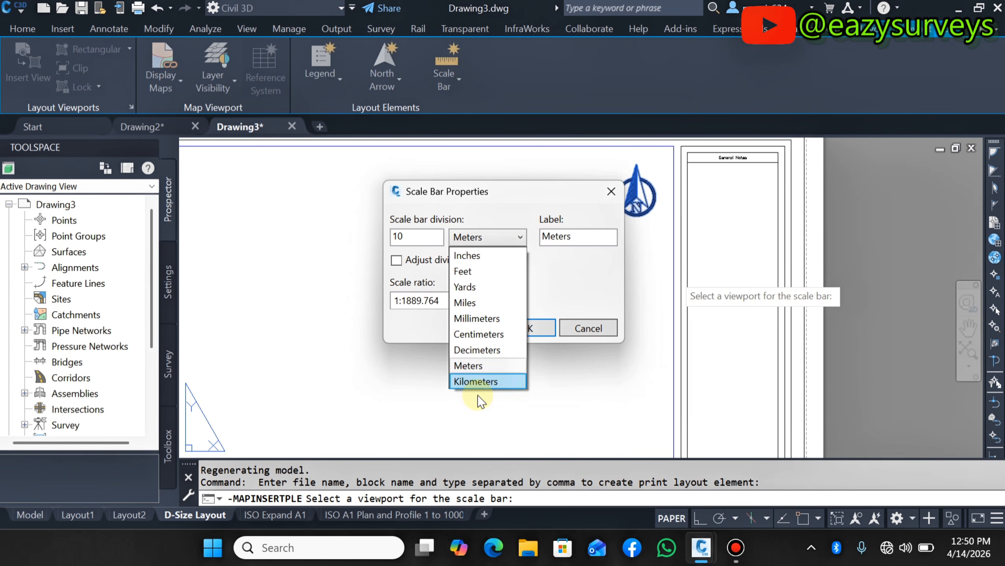
left_click(474, 365)
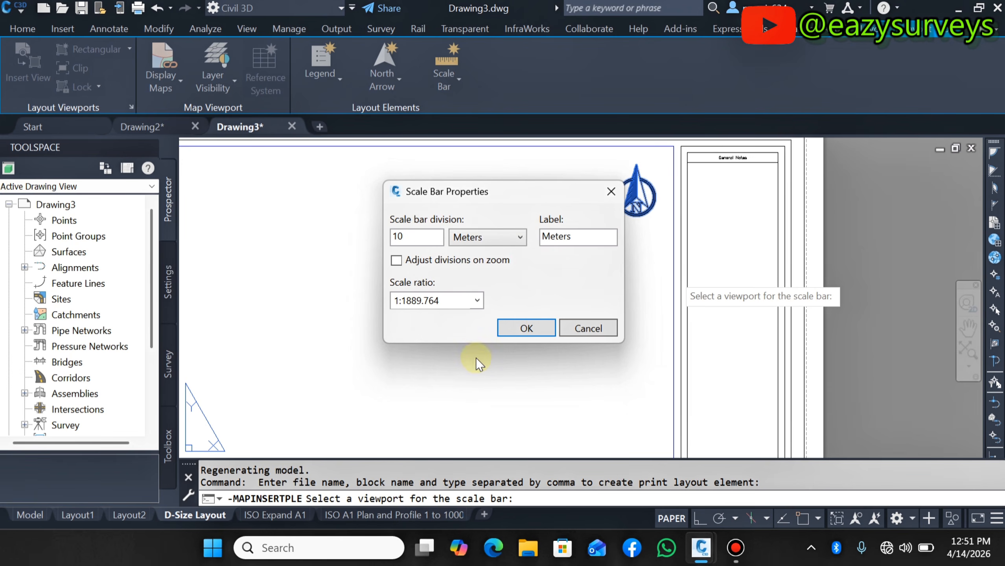
left_click(572, 242)
left_click(452, 308)
left_click(445, 309)
left_click(527, 329)
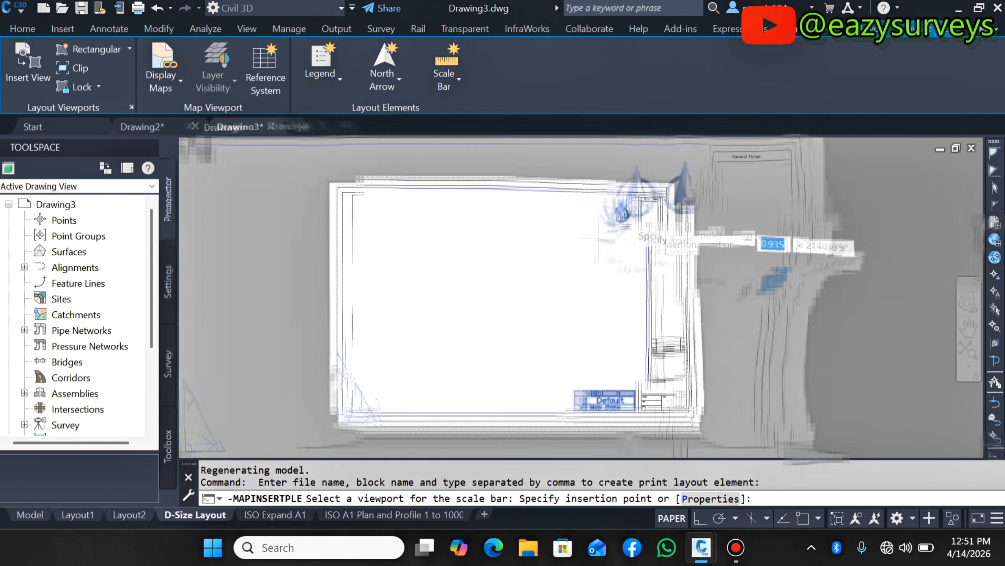
- Place the scale bar near the lower-left corner of the sheet's drawing area
scroll(525, 278, "up", 8)
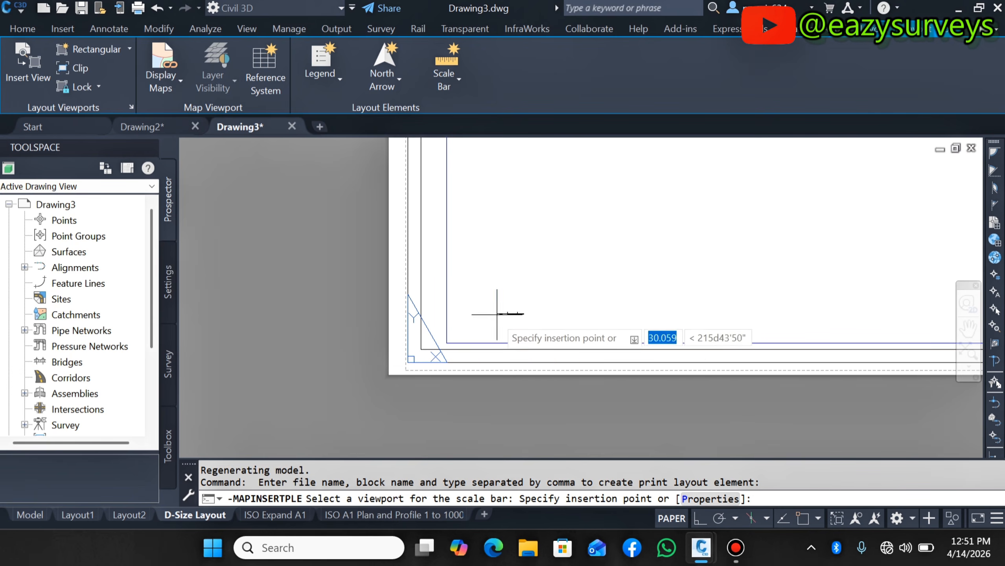
scroll(452, 345, "up", 3)
scroll(449, 349, "up", 3)
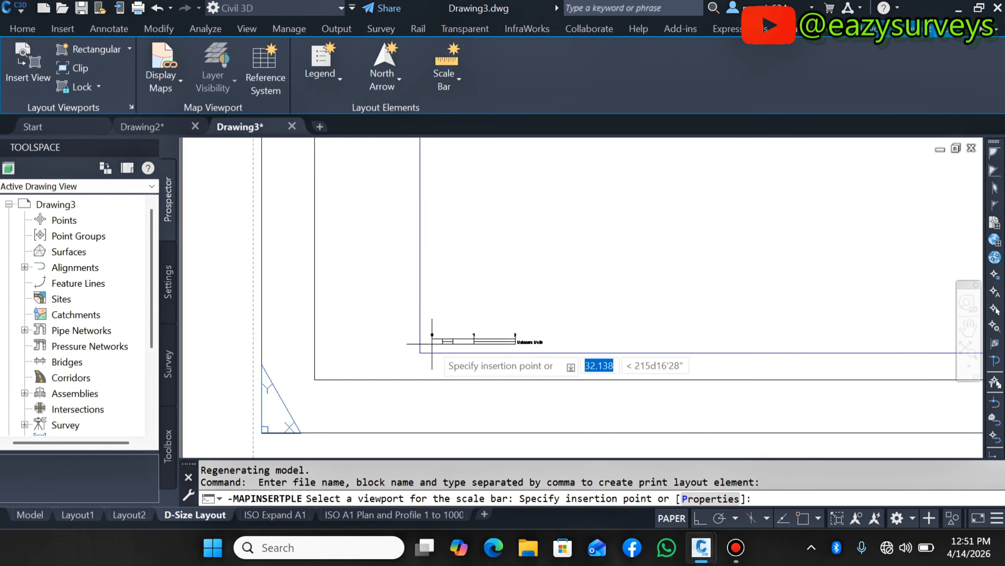
left_click(474, 347)
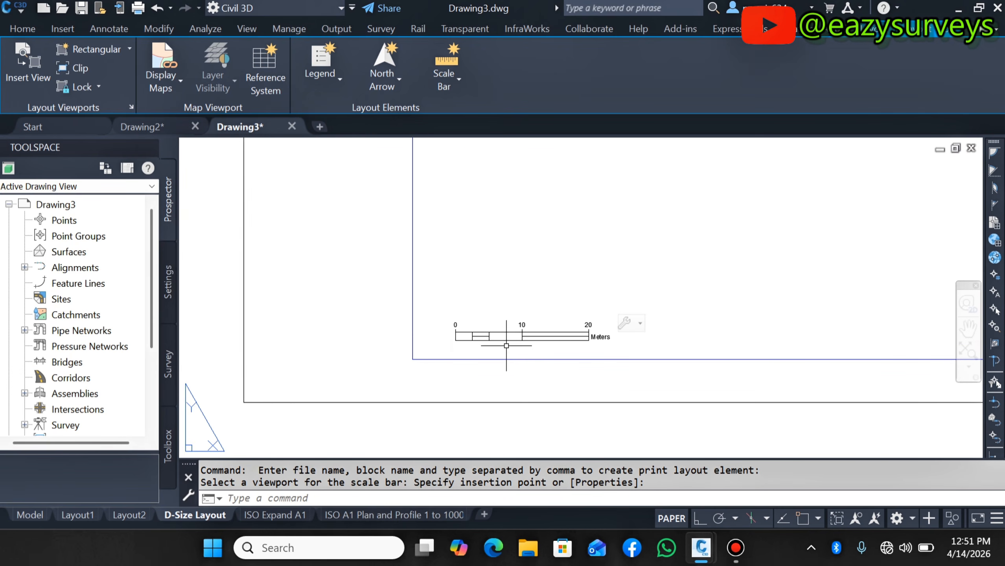
- Zoom around the D-Size layout to review the placed scale bar and north arrow
scroll(465, 339, "down", 2)
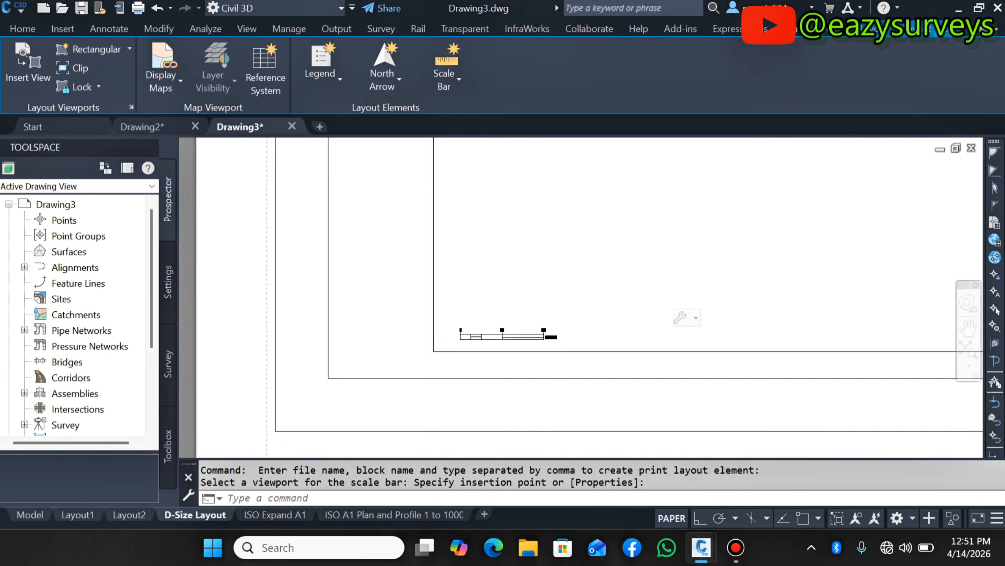
scroll(476, 341, "up", 3)
scroll(517, 352, "down", 5)
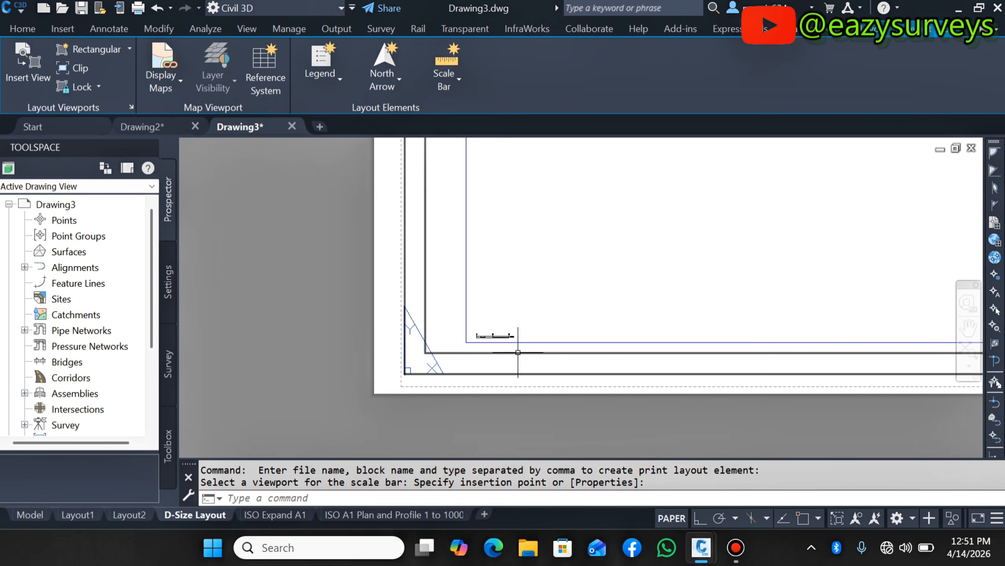
scroll(517, 352, "up", 2)
scroll(478, 333, "down", 5)
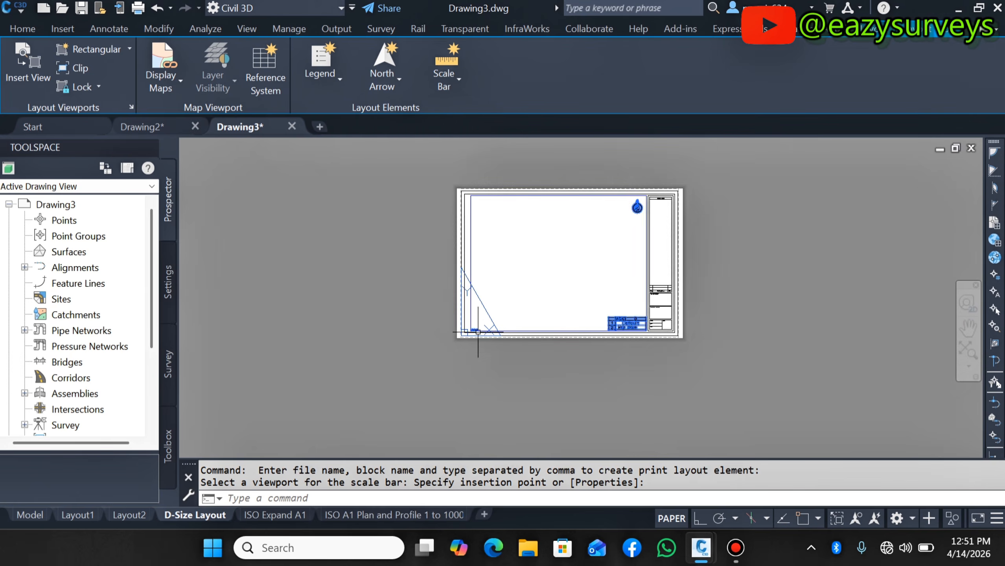
scroll(619, 195, "up", 4)
scroll(684, 201, "down", 3)
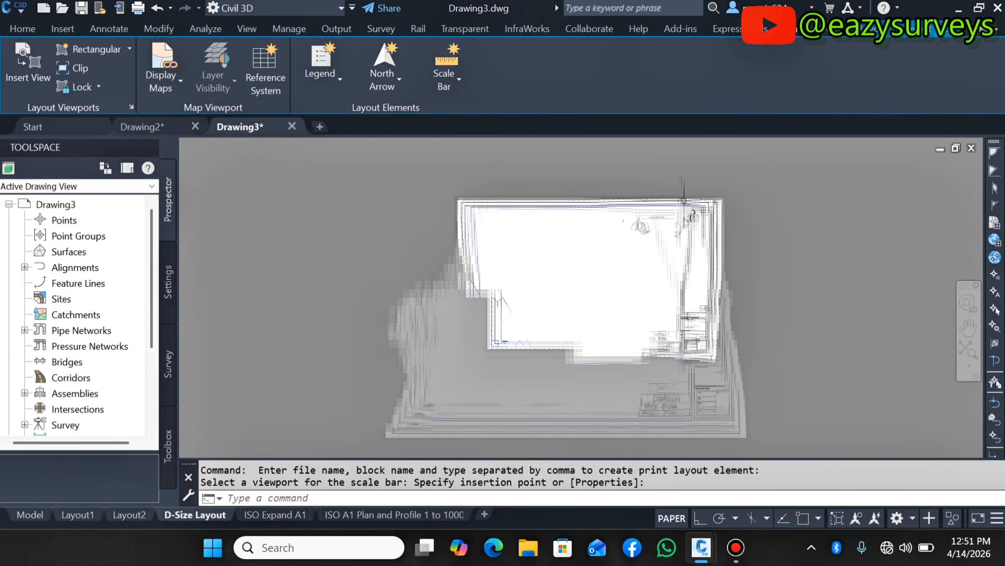
scroll(667, 315, "up", 8)
scroll(751, 372, "down", 4)
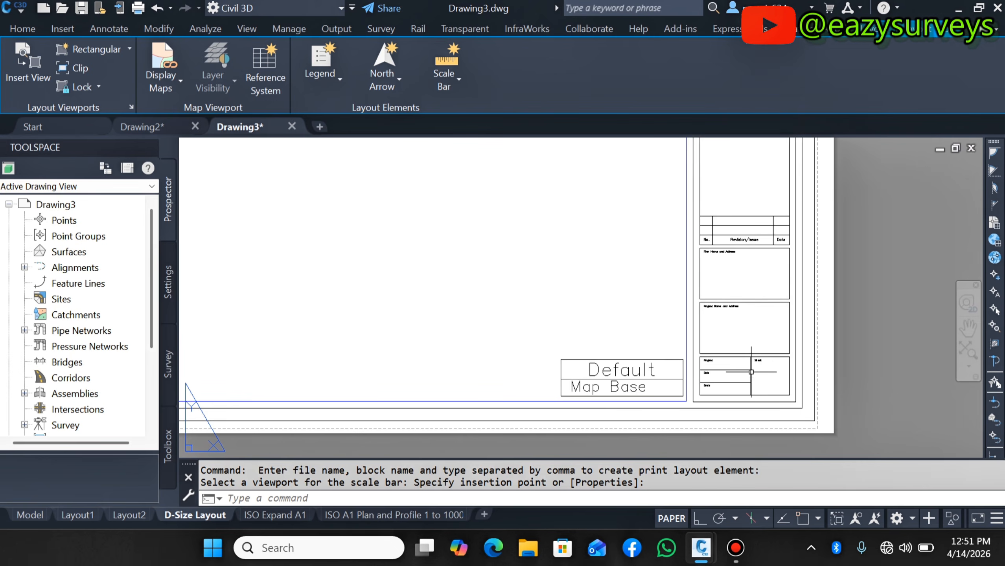
scroll(751, 371, "down", 3)
scroll(449, 157, "down", 3)
scroll(475, 198, "up", 4)
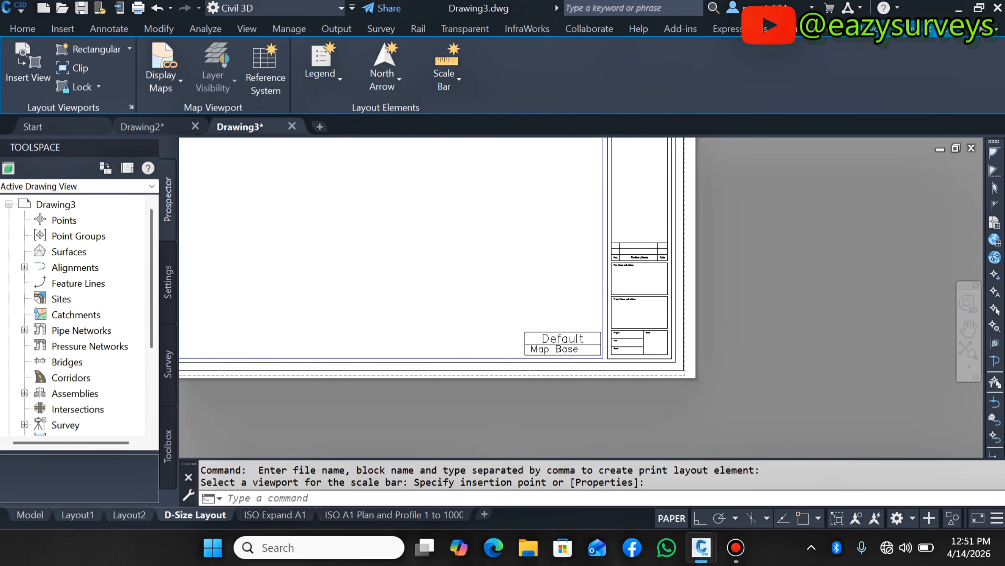
scroll(642, 320, "up", 5)
scroll(626, 380, "down", 7)
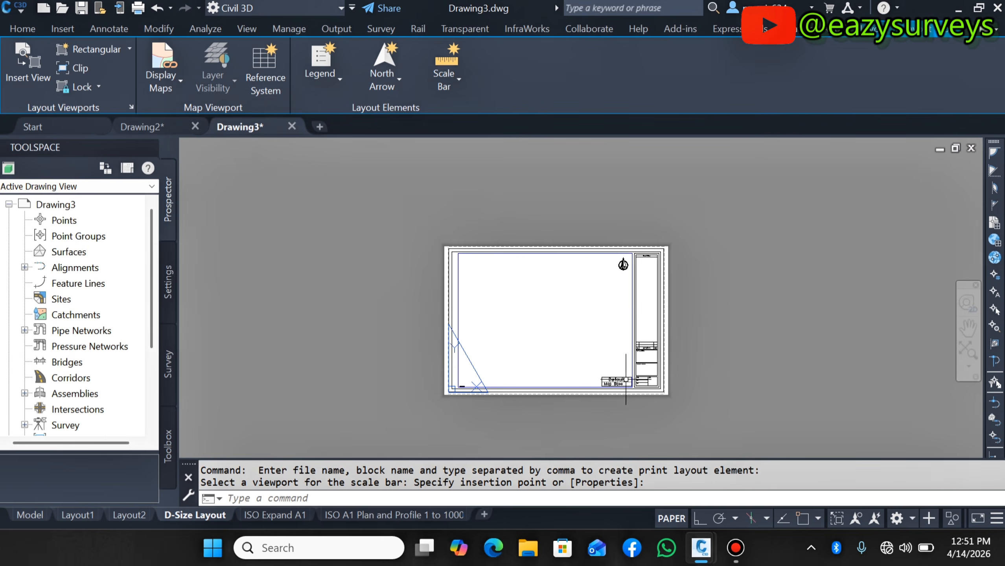
- Add a reference system to the D-Size viewport using the Current map coordinate system template at scale 1:1000 and precision 100
scroll(625, 355, "up", 2)
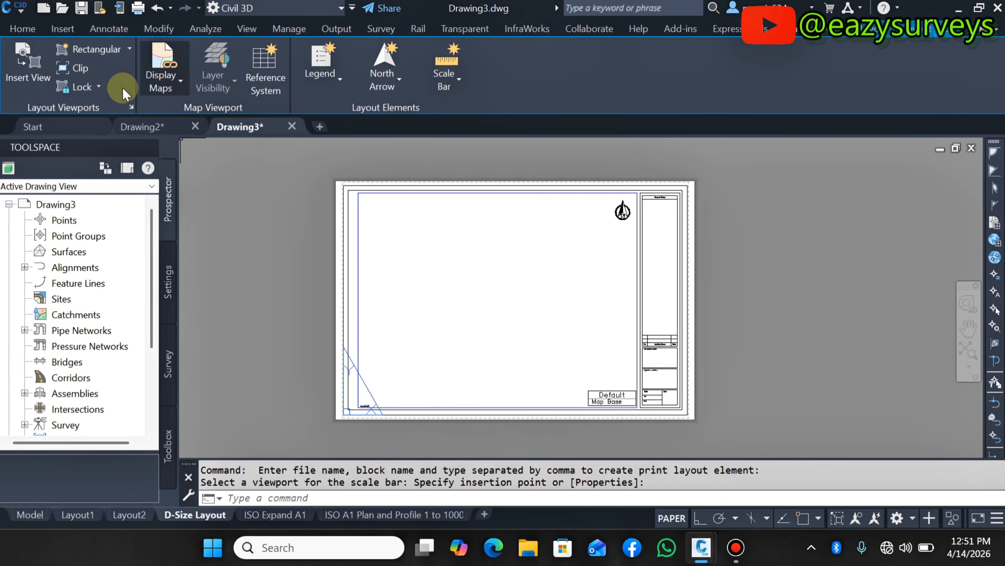
left_click(274, 91)
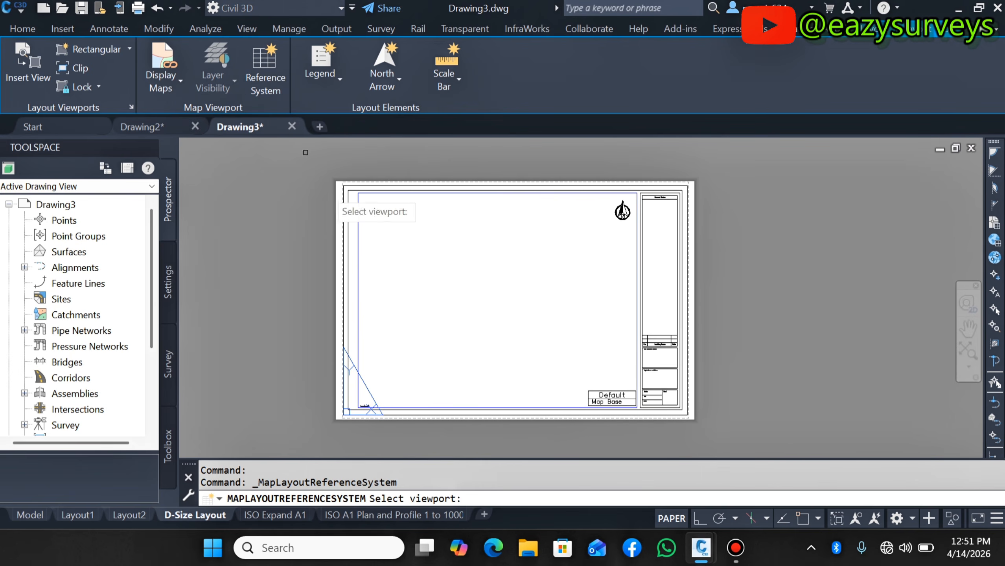
left_click(358, 254)
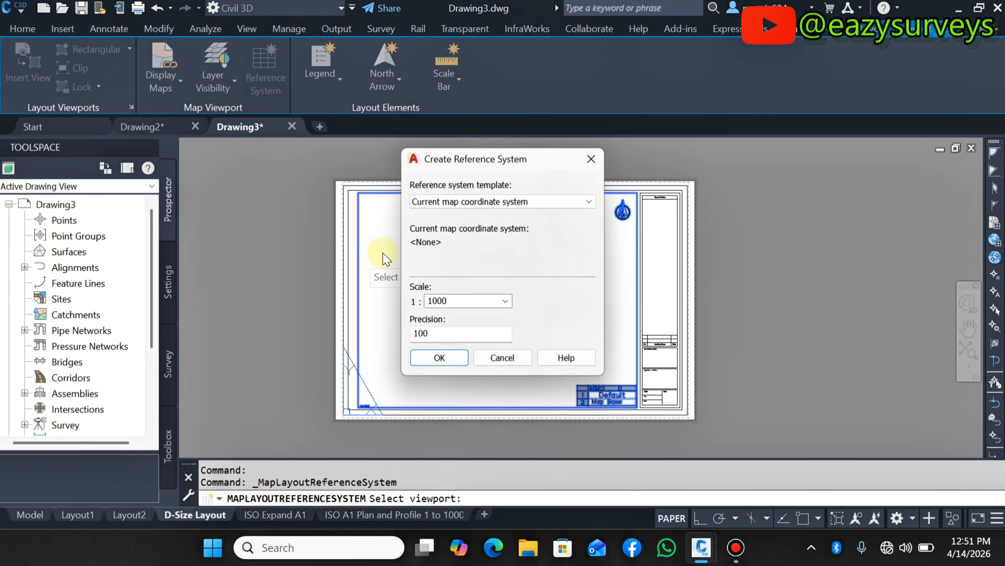
left_click(558, 203)
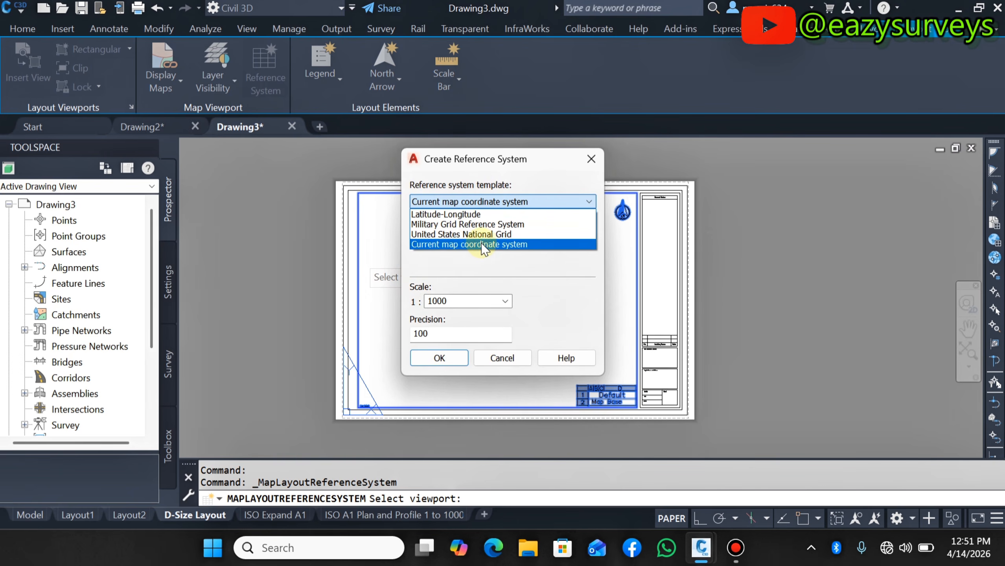
left_click(455, 244)
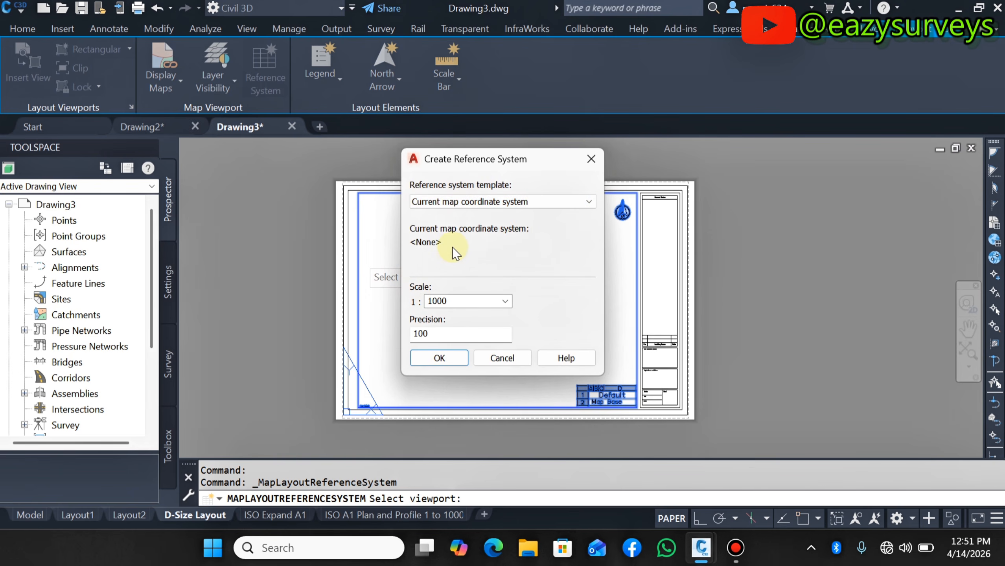
left_click(444, 356)
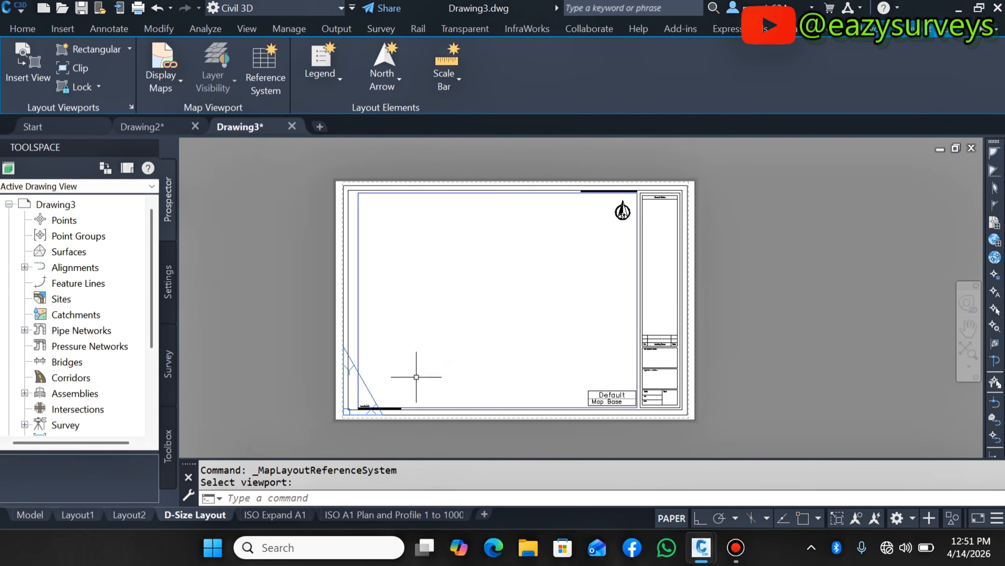
left_click(566, 229)
- Inspect the placed reference system label, then browse the Model, ISO Expand A1 and ISO A1 Plan and Profile layouts before returning to D-Size
scroll(565, 229, "up", 8)
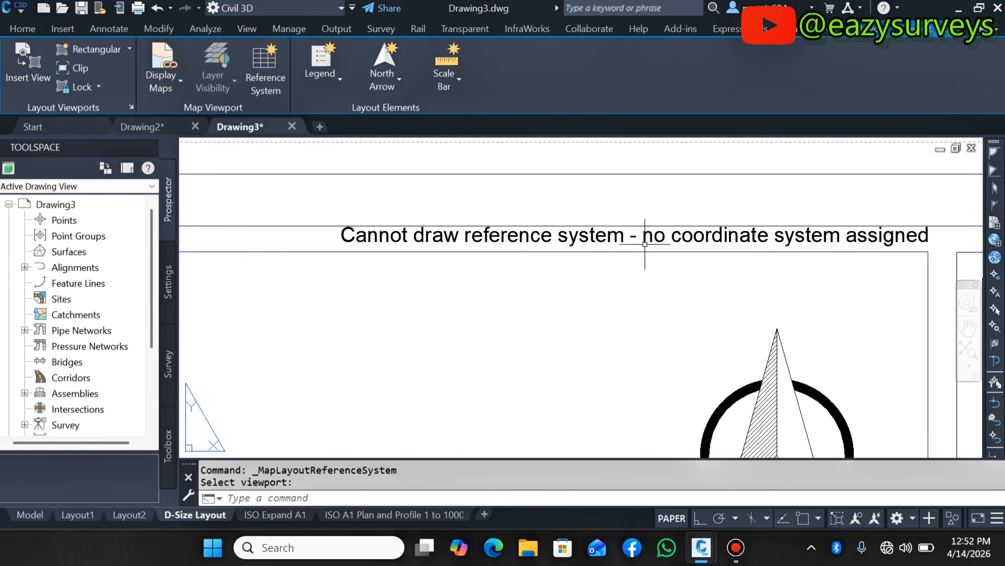
scroll(644, 197, "down", 8)
scroll(510, 327, "up", 6)
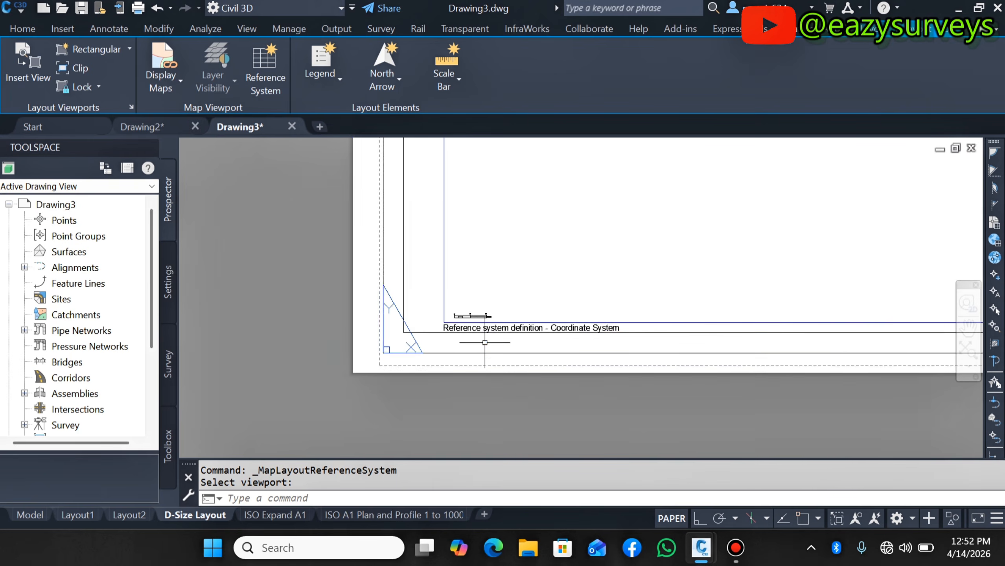
scroll(507, 321, "down", 6)
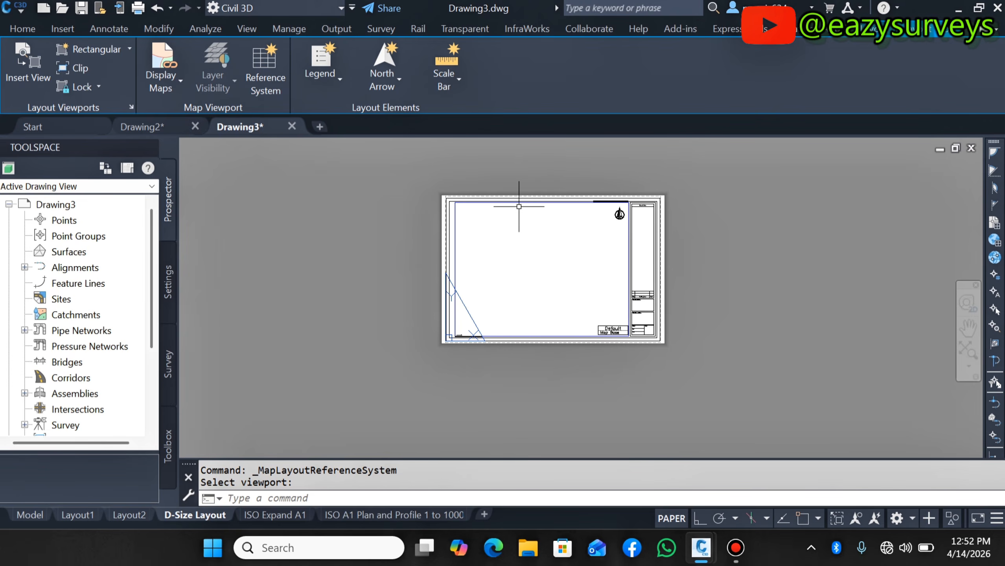
scroll(518, 207, "up", 2)
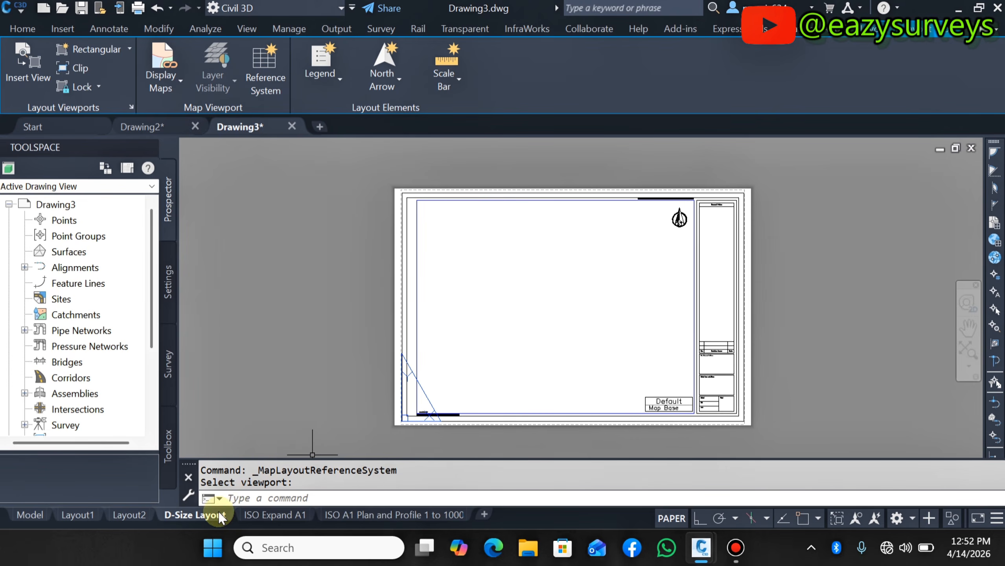
left_click(264, 517)
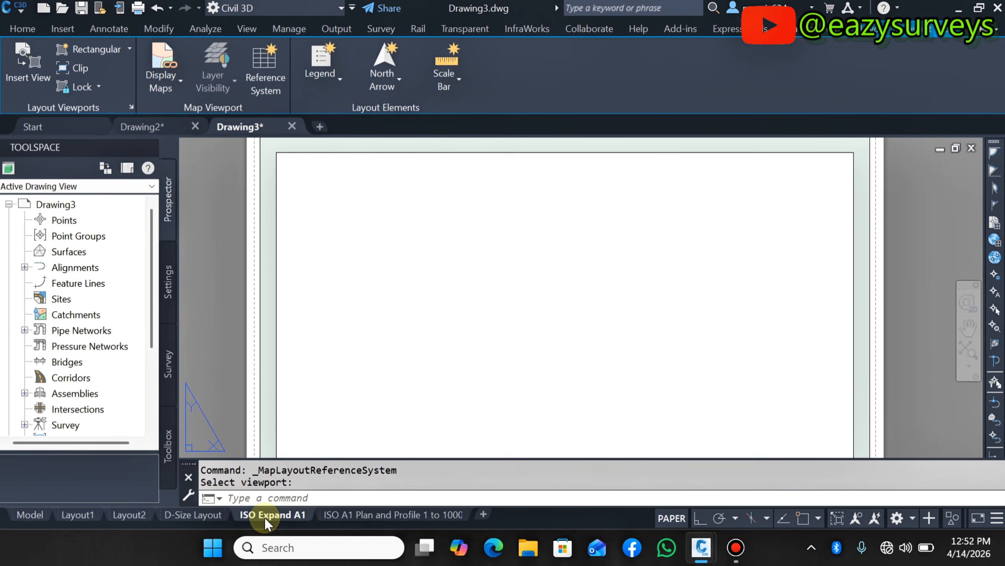
left_click(30, 517)
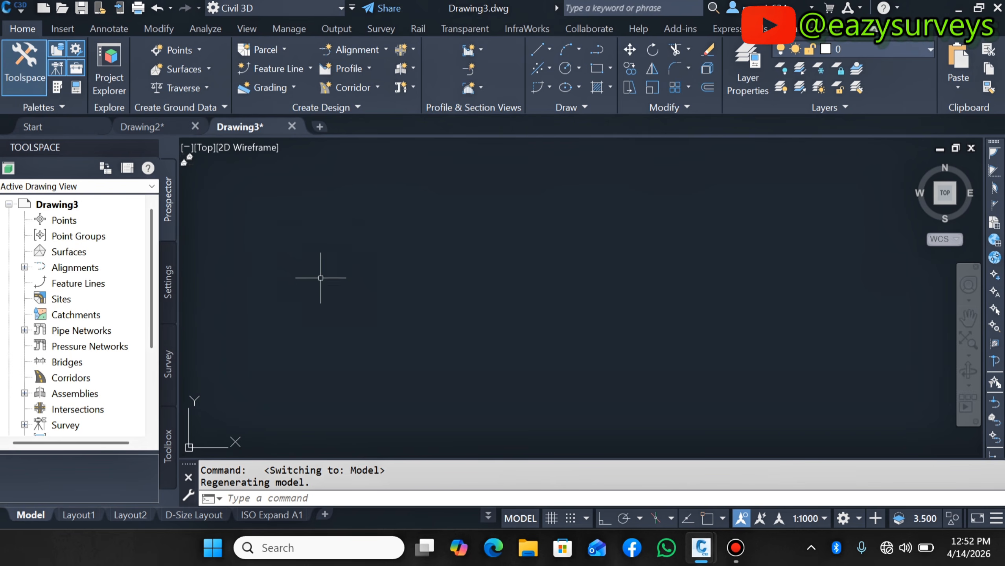
left_click(174, 514)
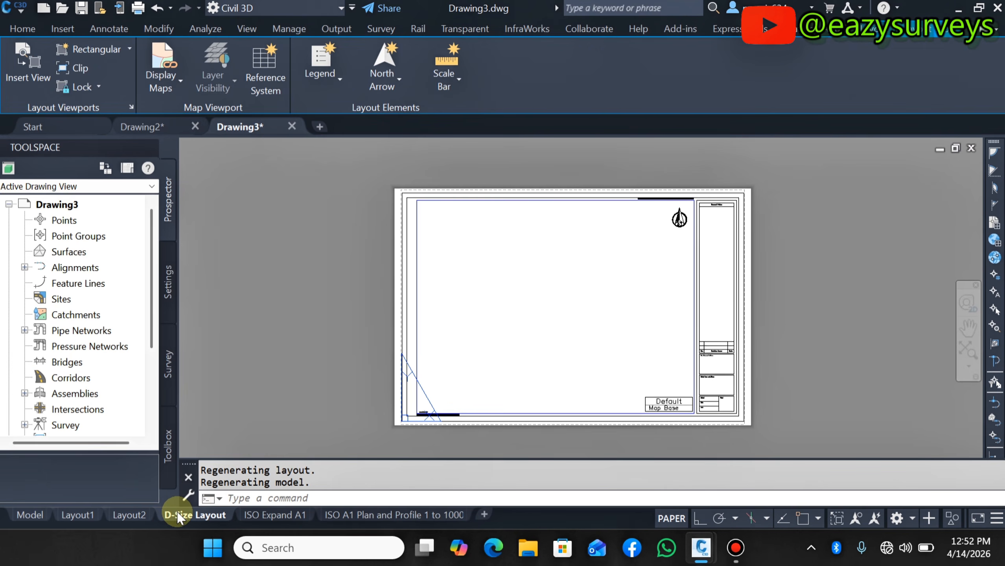
left_click(275, 515)
left_click(359, 515)
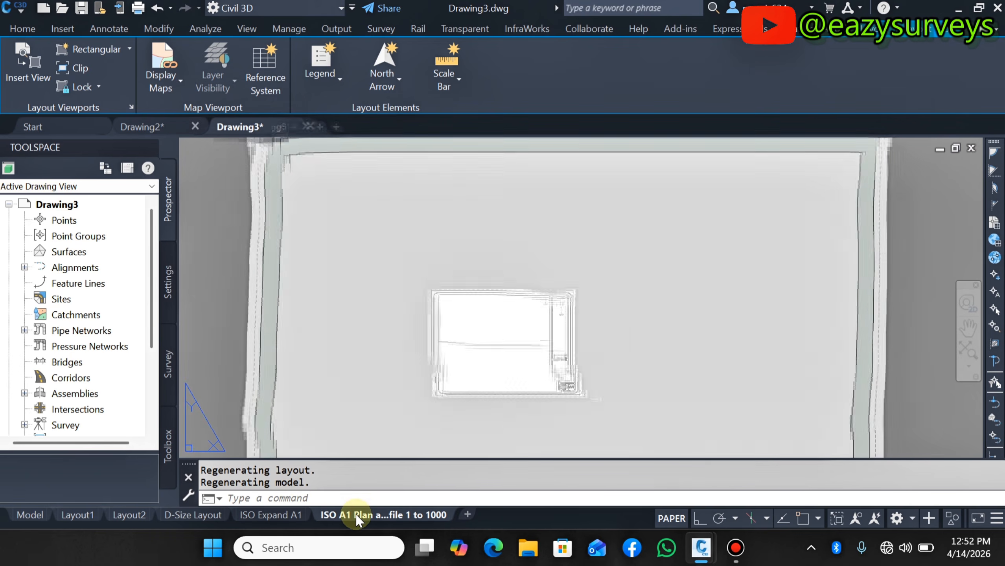
left_click(967, 350)
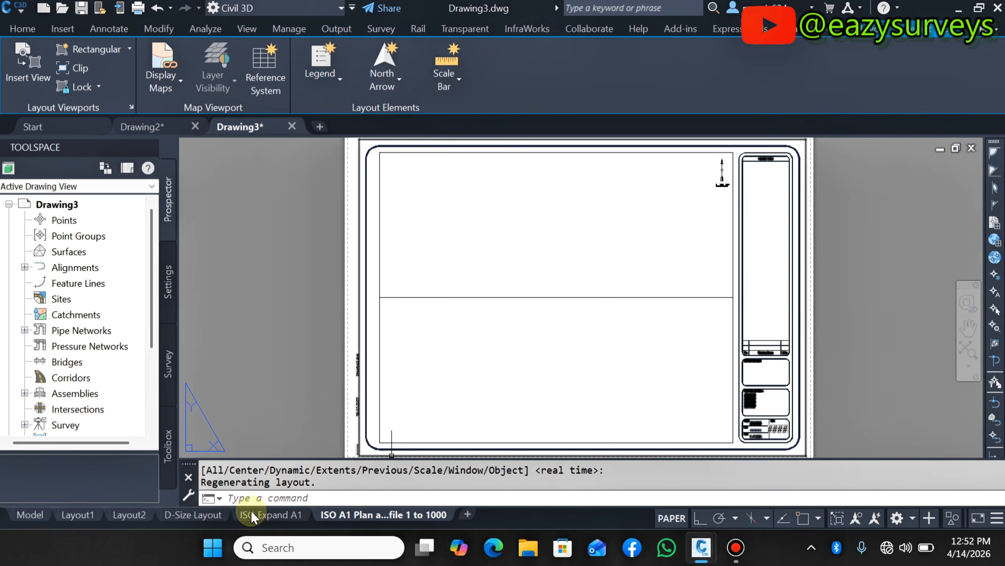
left_click(196, 515)
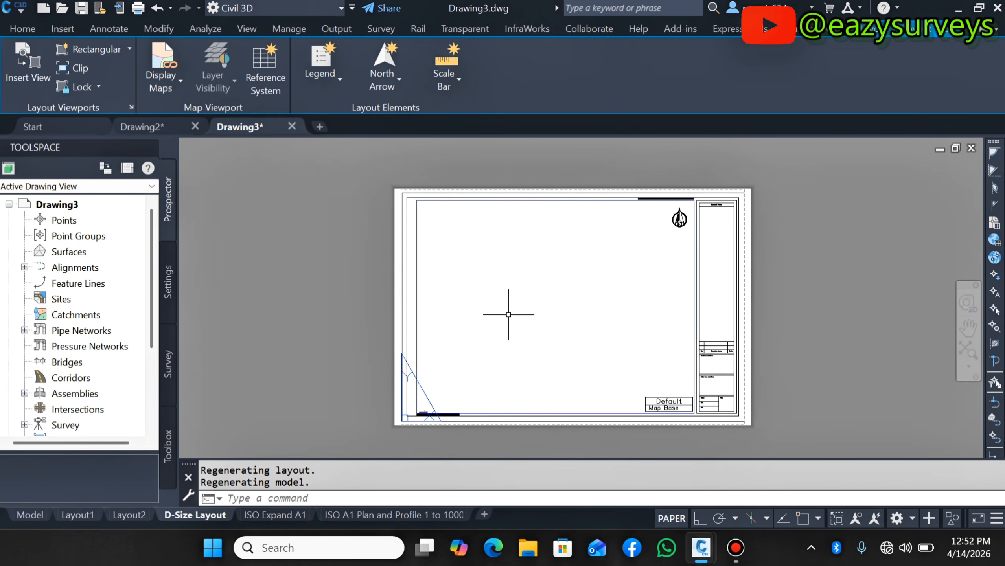
- Select everything on the D-Size layout sheet and explode it
left_click(373, 162)
left_click(769, 441)
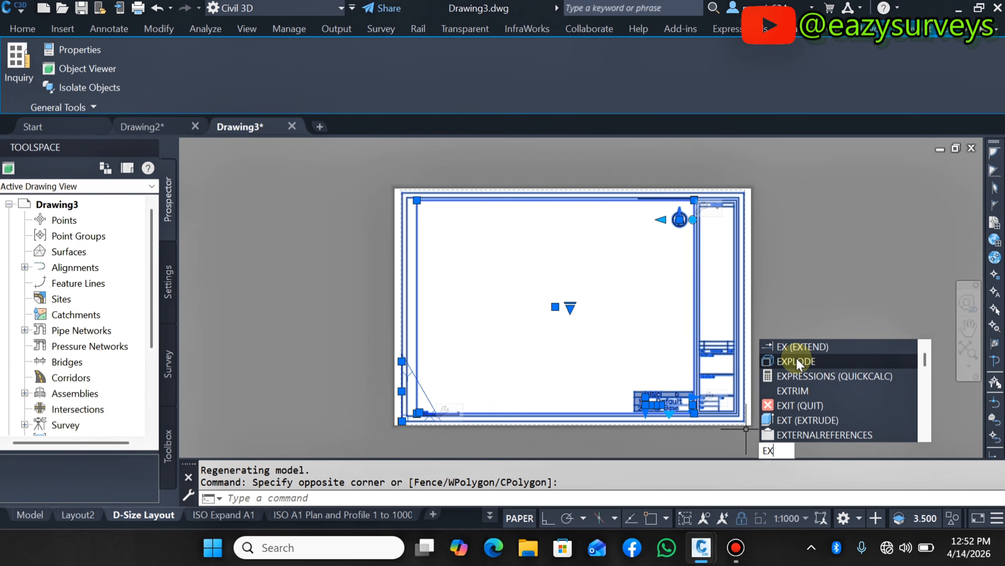
left_click(797, 362)
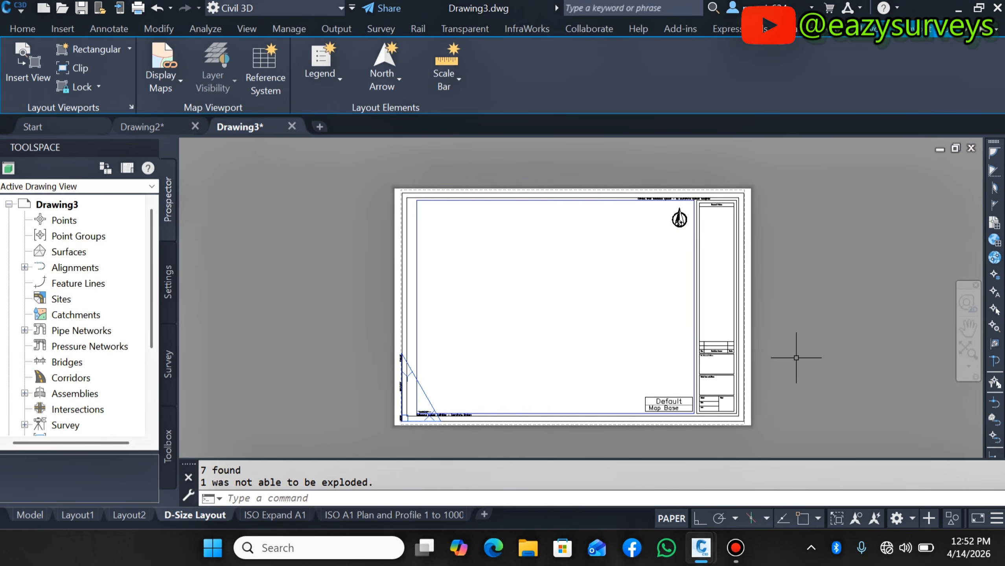
- Select all the exploded sheet objects and copy them to the clipboard
left_click(343, 150)
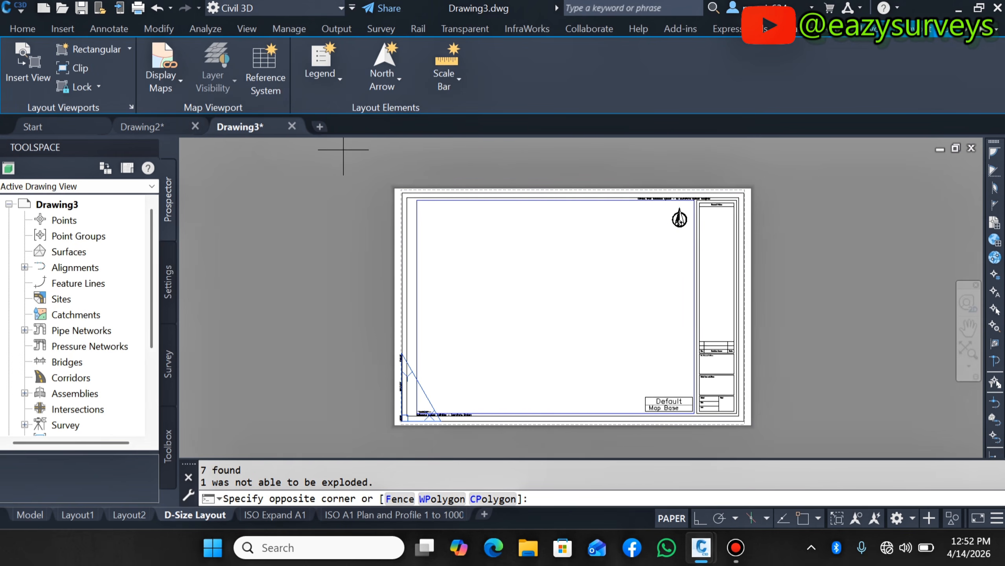
left_click(792, 435)
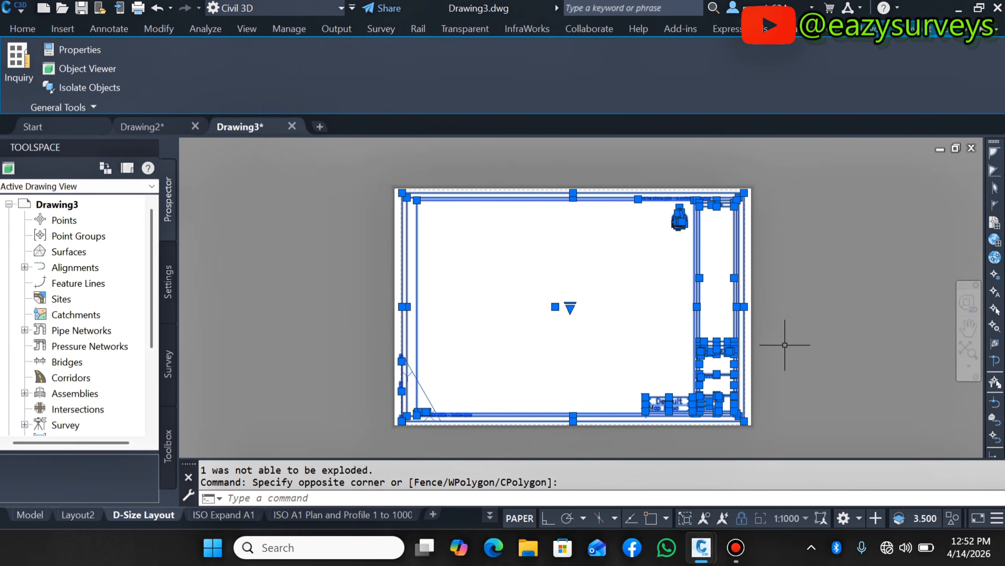
right_click(803, 268)
mouse_move(862, 330)
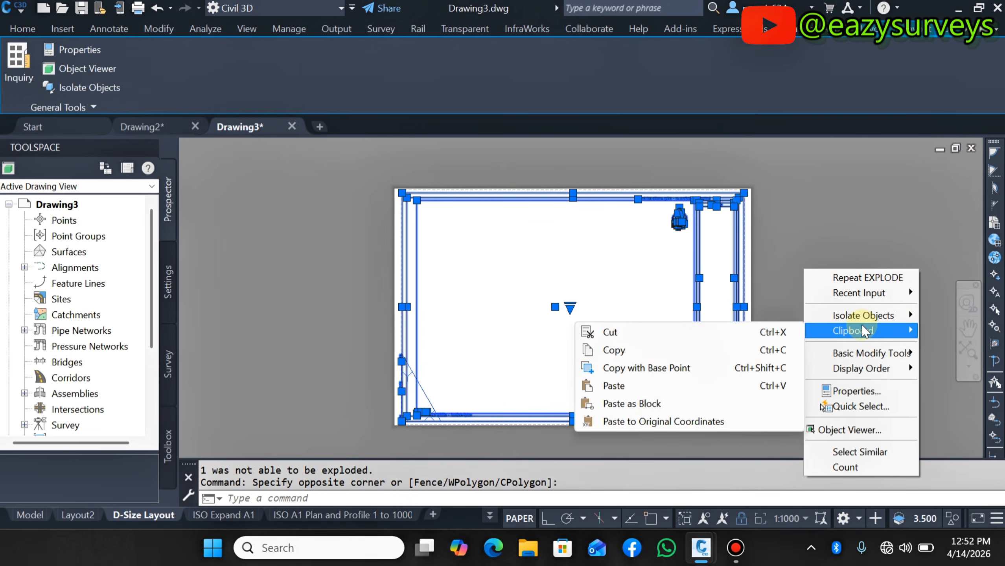
left_click(641, 351)
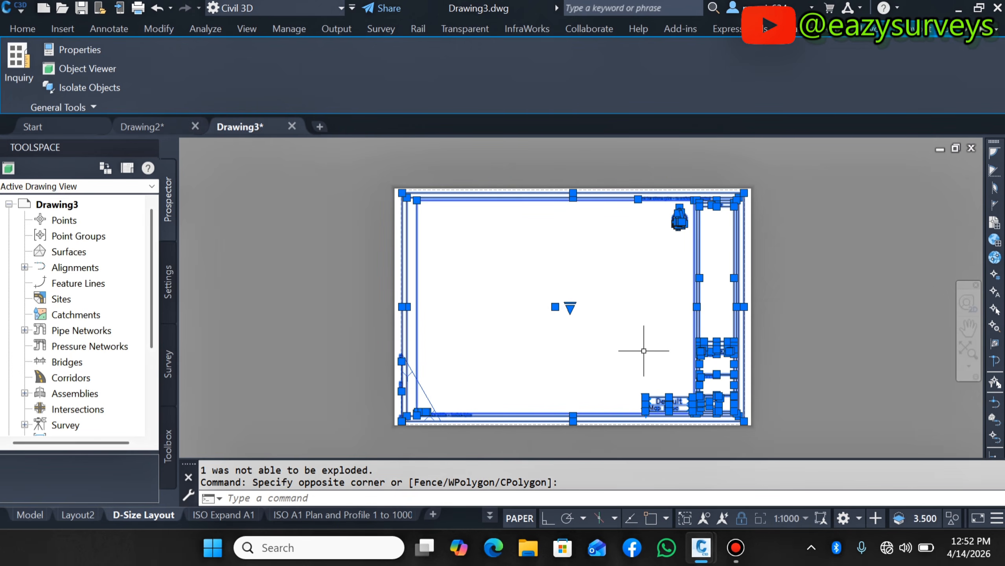
- Paste the copied sheet objects into model space, accepting the default scale bar attributes
left_click(24, 515)
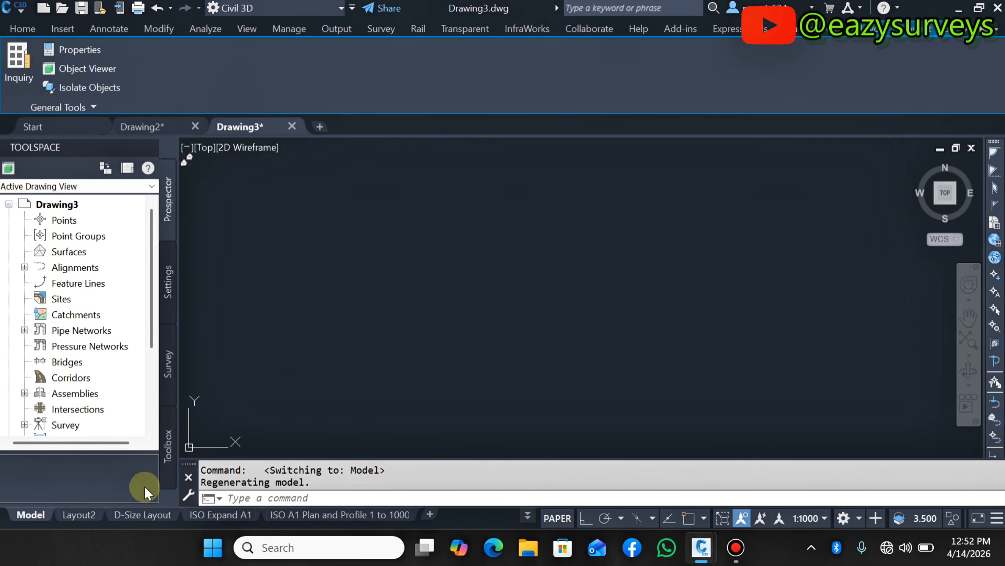
right_click(291, 295)
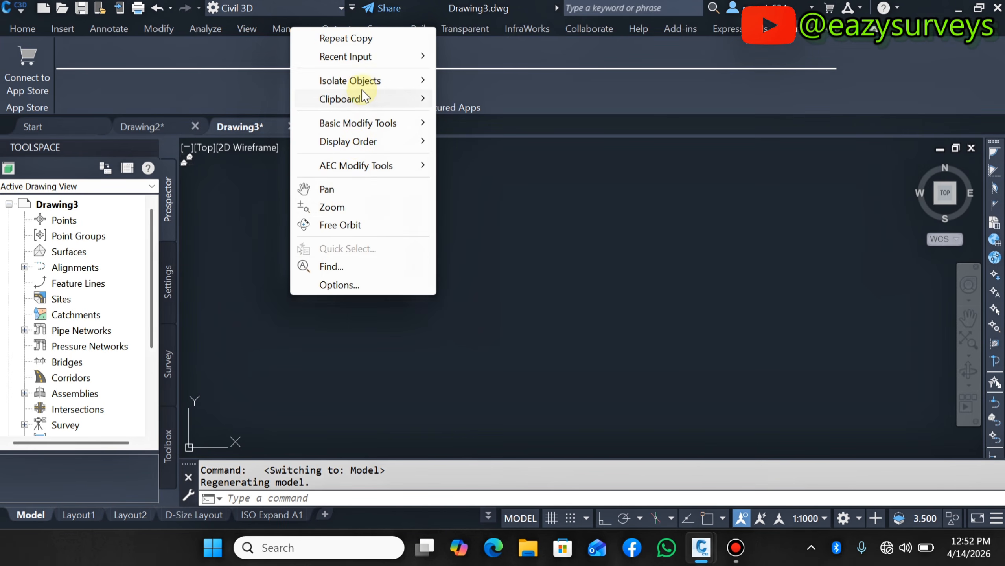
mouse_move(361, 97)
left_click(473, 151)
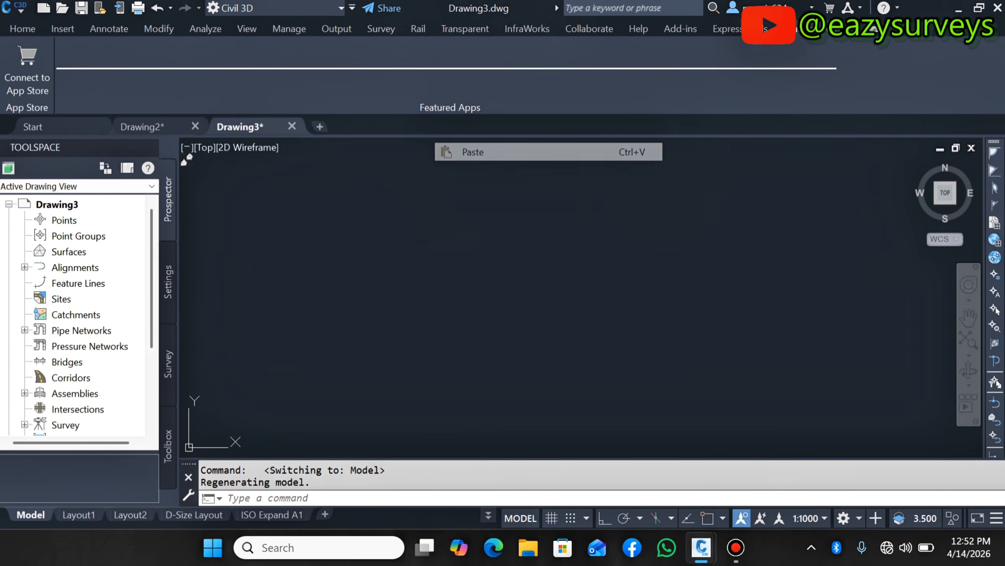
left_click(426, 319)
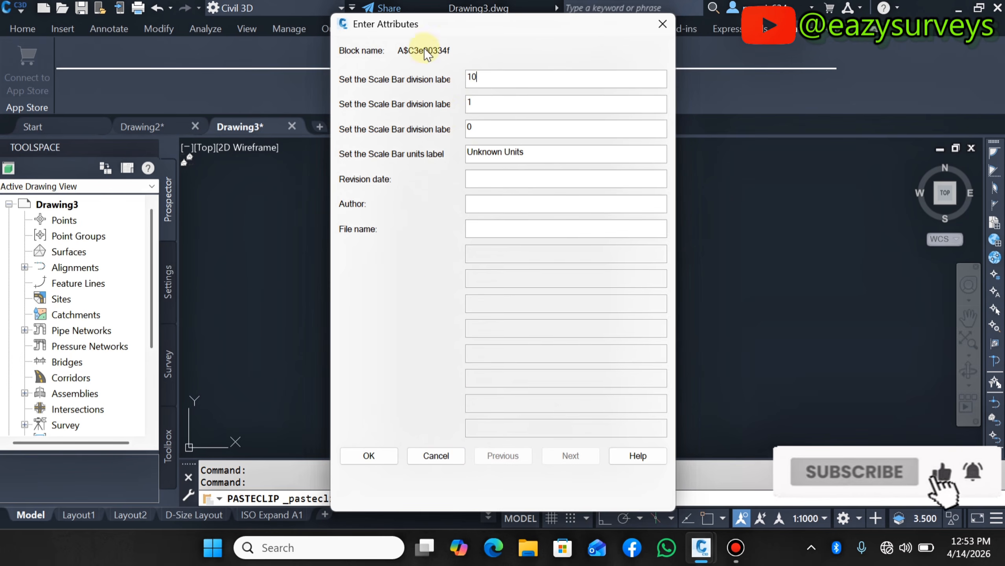
left_click(367, 451)
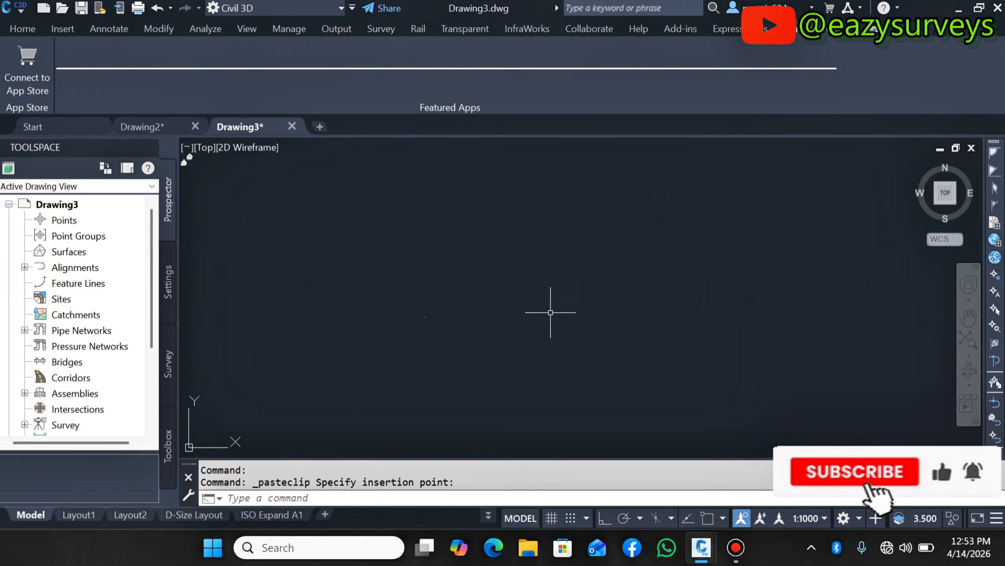
- Zoom to model space extents and around the pasted sheet to review its title block and north arrow
left_click(975, 347)
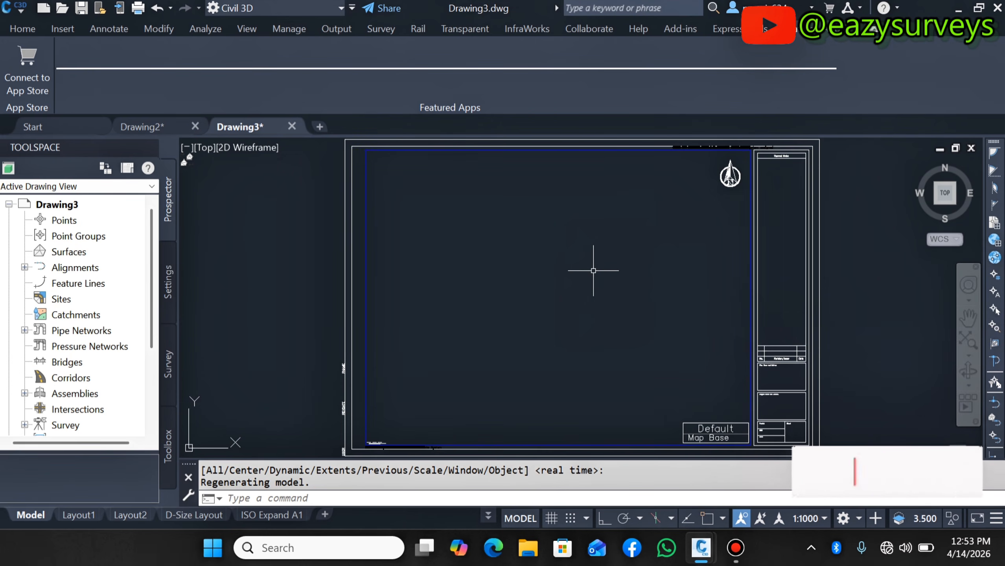
scroll(673, 190, "down", 2)
scroll(674, 190, "up", 5)
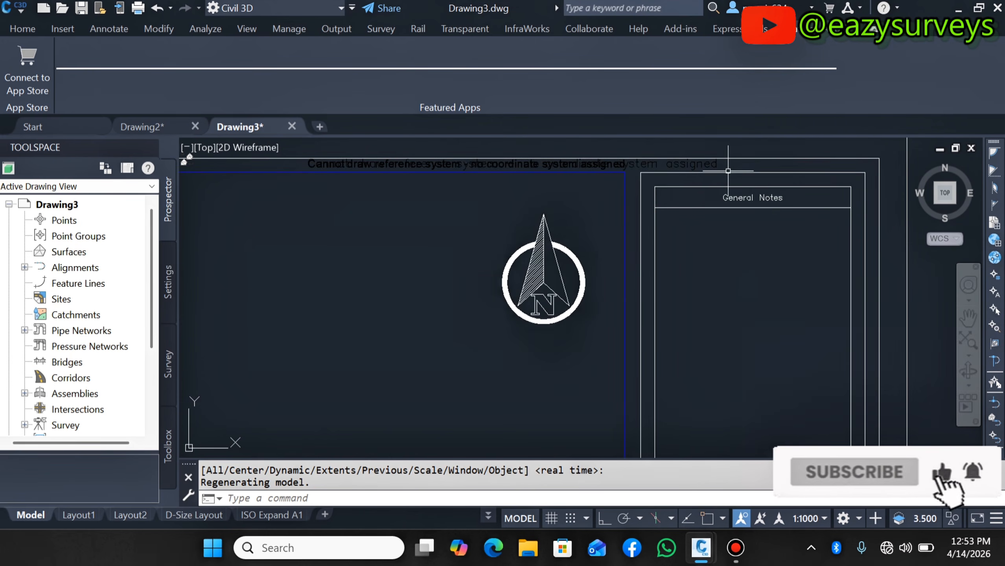
scroll(673, 190, "down", 2)
scroll(673, 189, "down", 3)
scroll(655, 385, "up", 5)
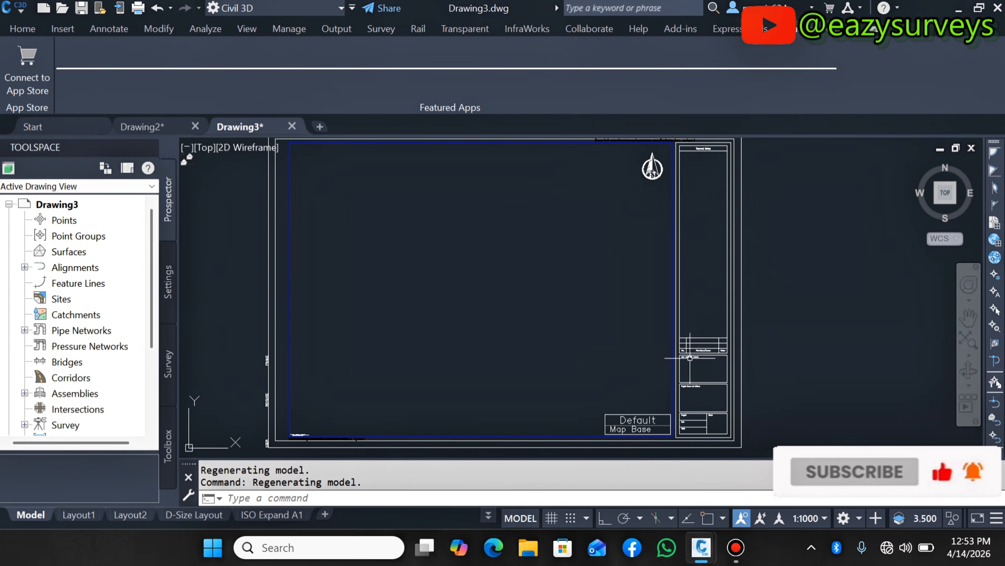
scroll(655, 385, "down", 3)
scroll(634, 382, "up", 1)
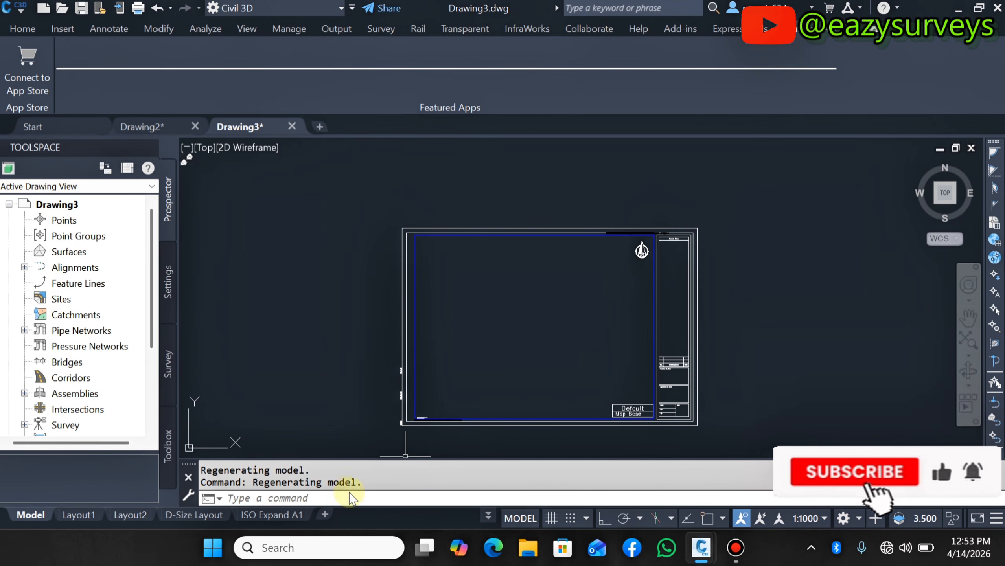
- Switch to the ISO Expand A1 layout and zoom around its sheet and title block
left_click(258, 516)
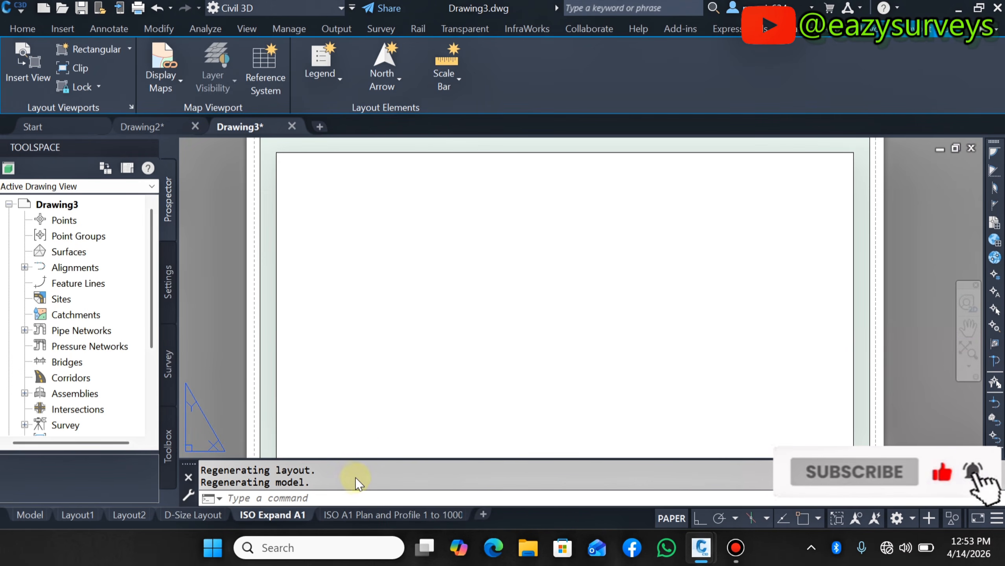
scroll(436, 361, "down", 3)
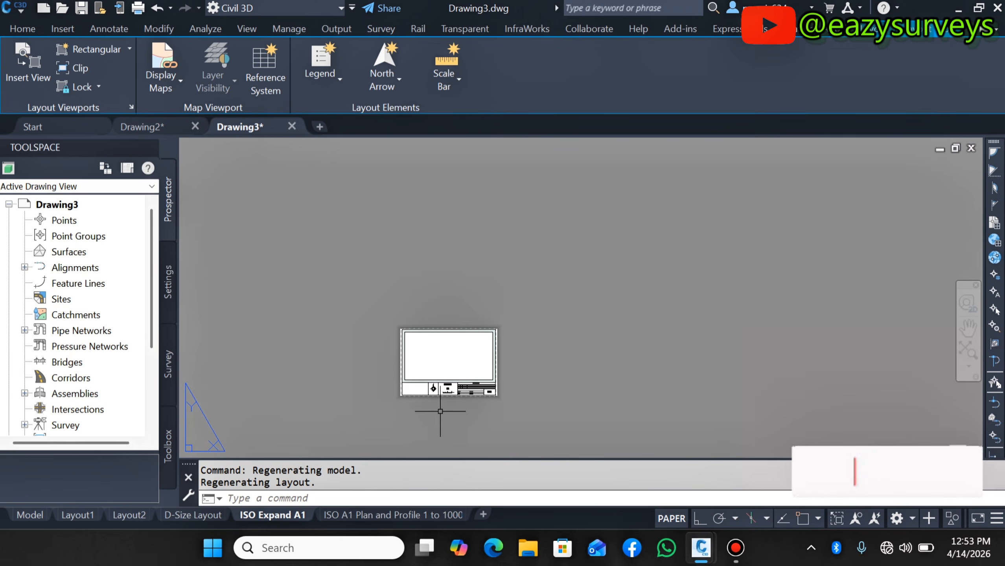
scroll(424, 408, "up", 2)
scroll(425, 408, "up", 2)
scroll(440, 401, "down", 1)
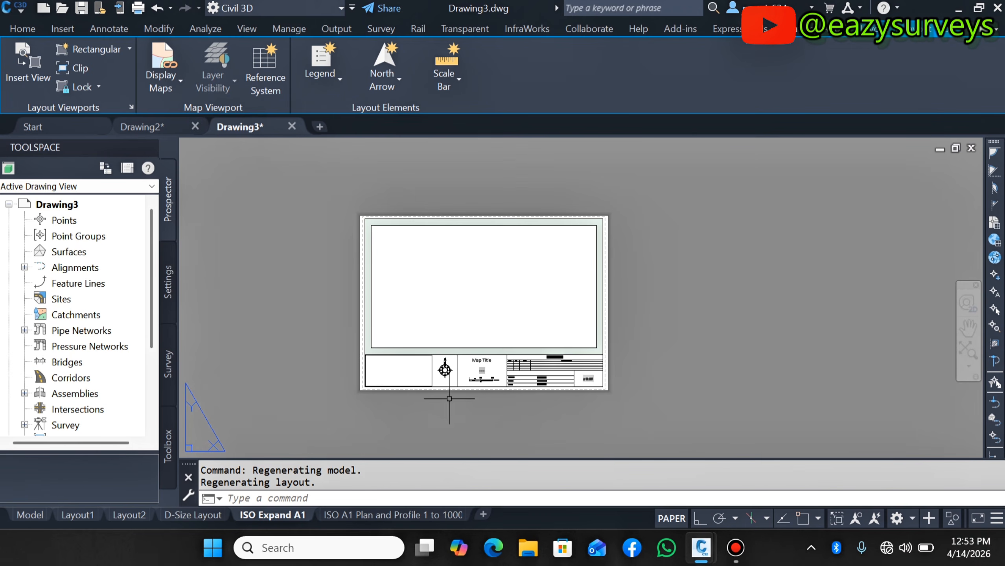
scroll(405, 252, "up", 2)
scroll(404, 250, "down", 2)
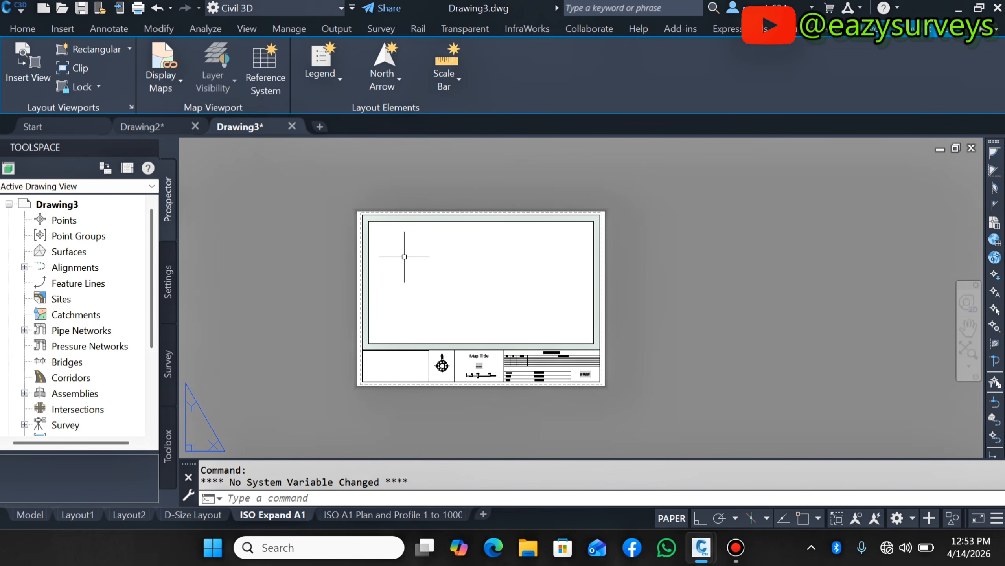
- Zoom into the ISO Expand A1 sheet, window-select it and explode its objects
scroll(403, 254, "up", 2)
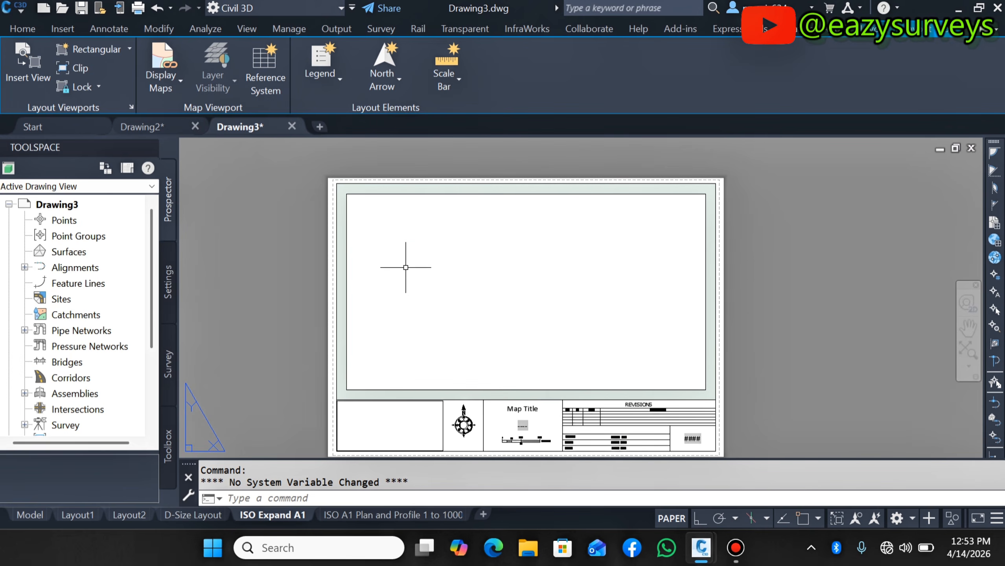
left_click(292, 170)
scroll(579, 337, "down", 3)
left_click(665, 400)
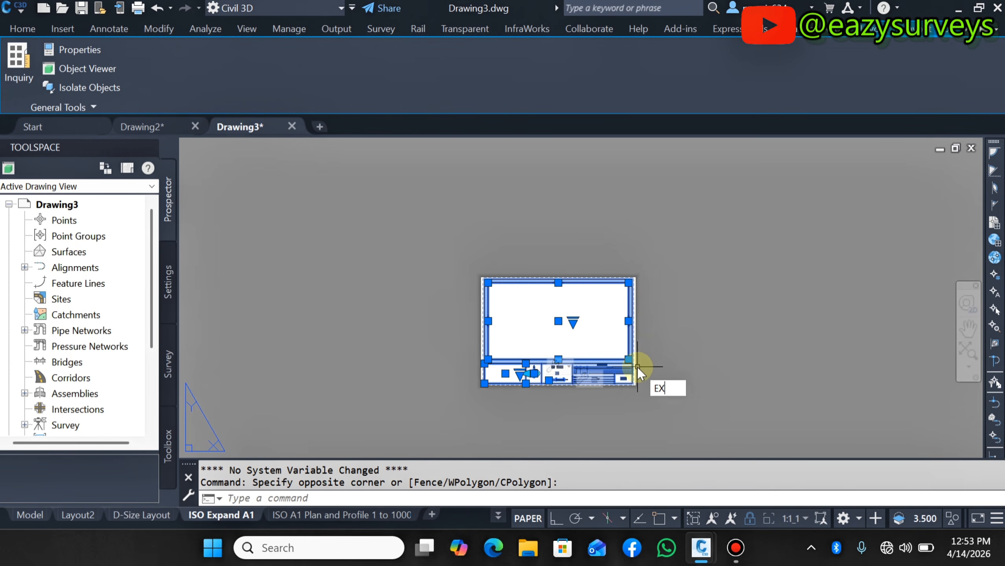
left_click(687, 417)
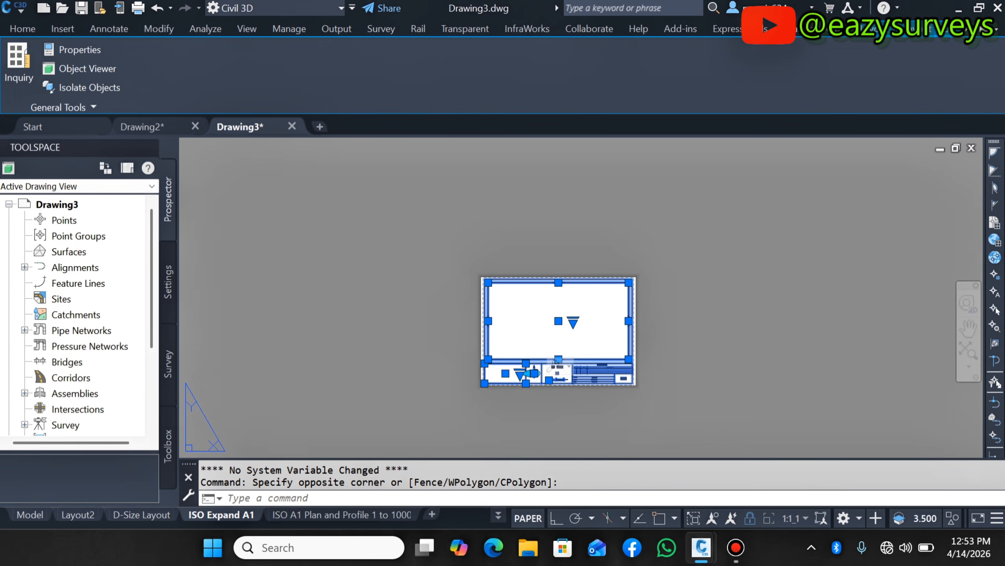
left_click(452, 242)
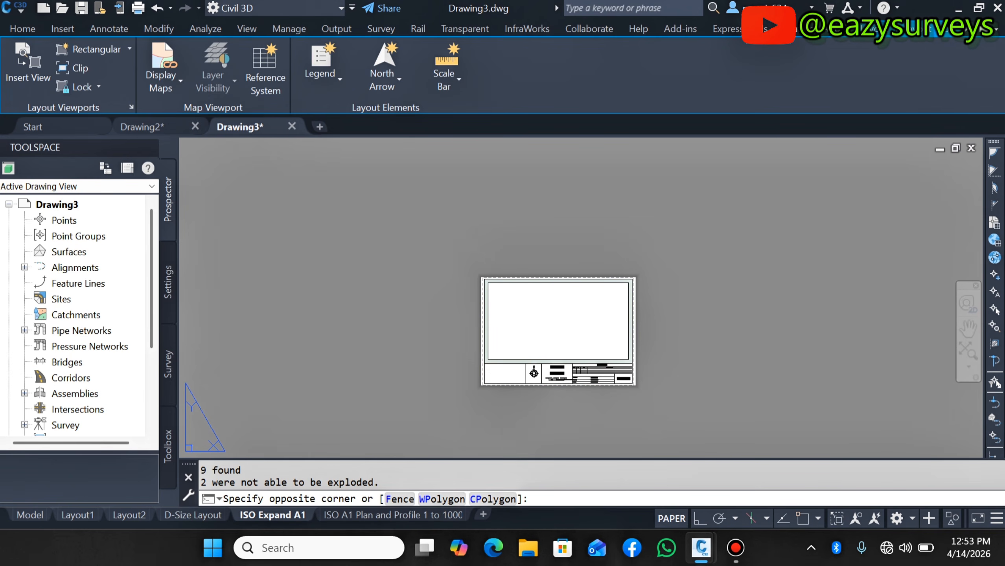
- Select every exploded object on the ISO Expand A1 sheet and copy them to the clipboard
left_click(649, 407)
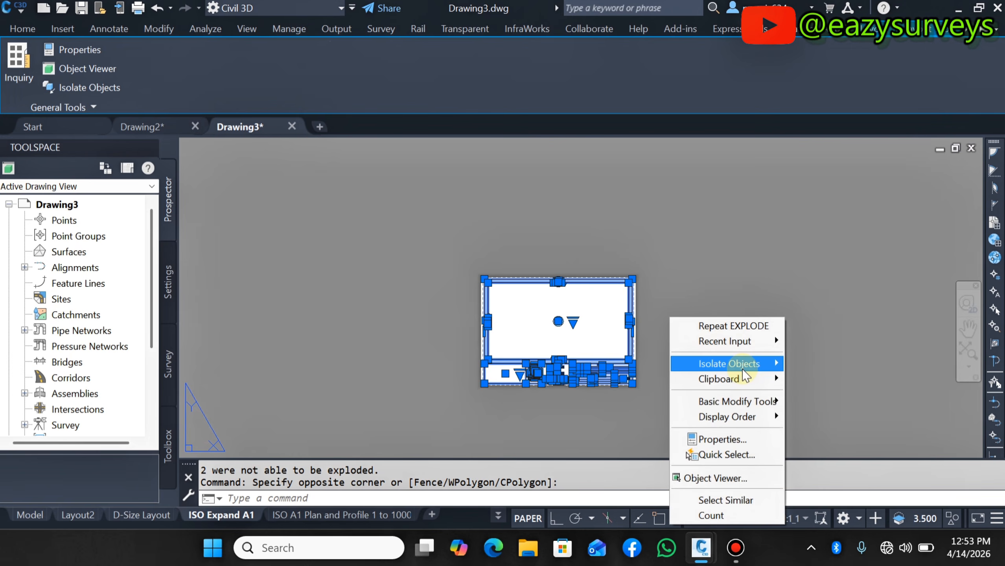
mouse_move(742, 377)
left_click(609, 396)
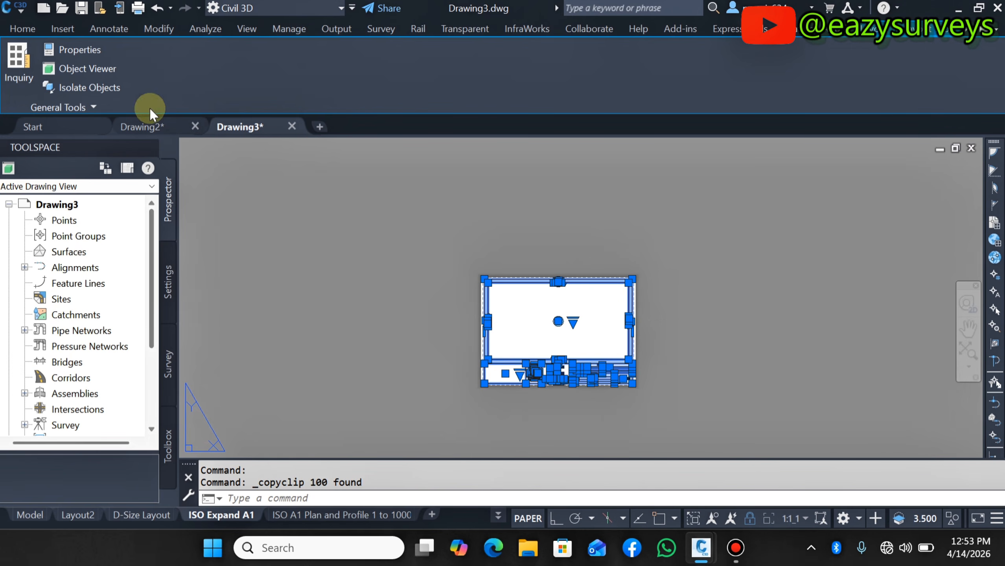
- Open a new blank drawing in its own tab
left_click(32, 521)
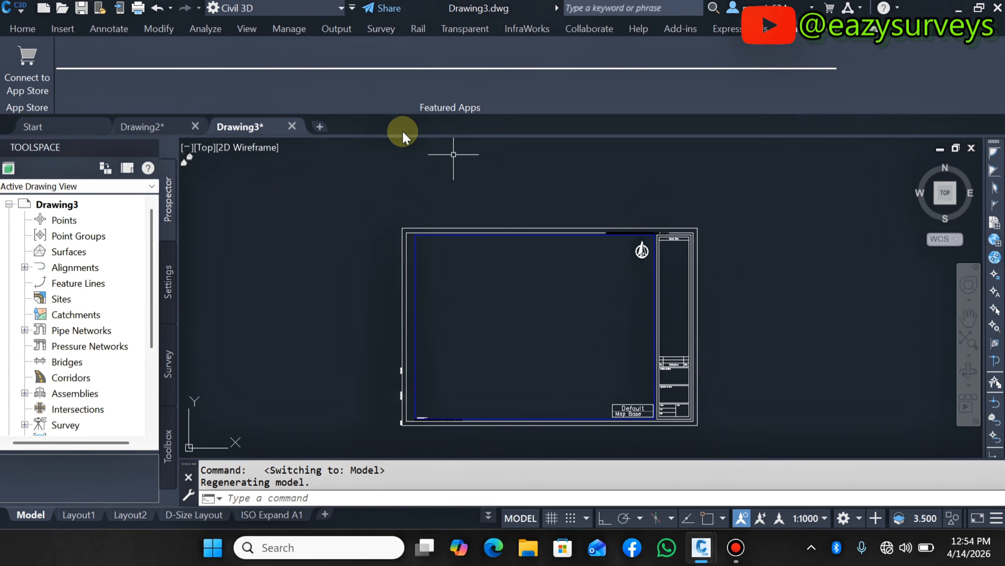
left_click(319, 127)
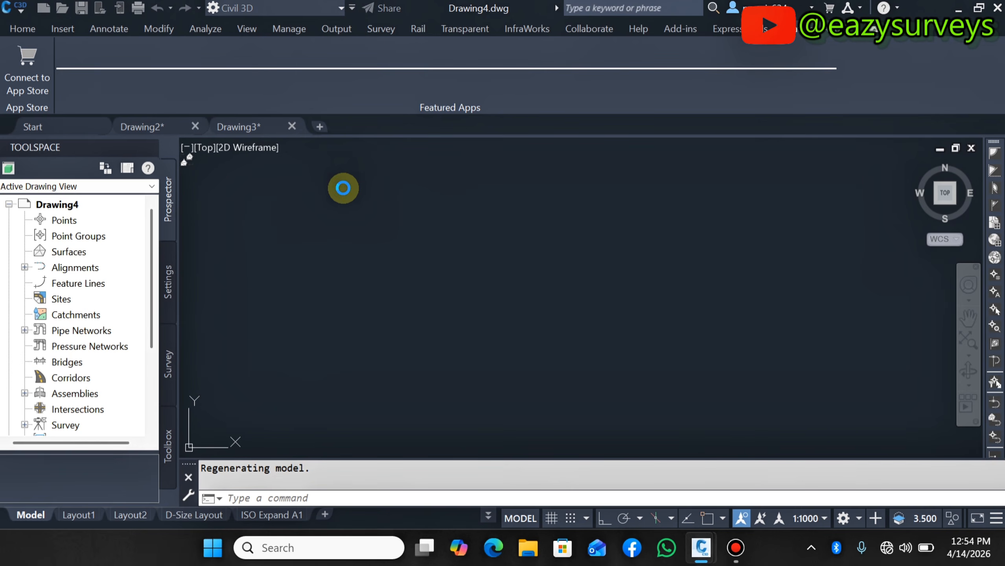
key("ctrl+c")
key("Escape")
- Paste the copied sheet into the new drawing's model space, accept the default attributes, and zoom to extents
right_click(500, 198)
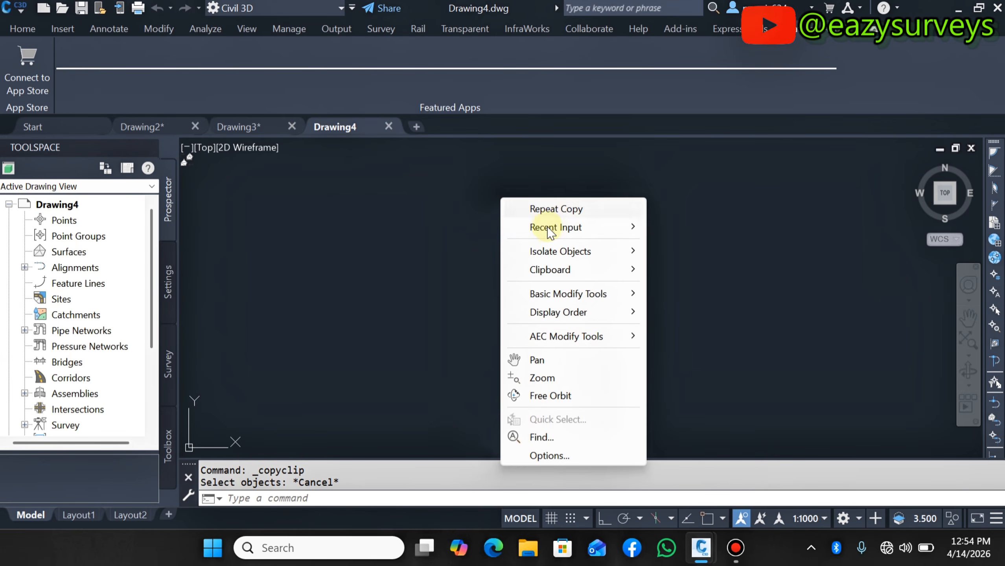
mouse_move(565, 277)
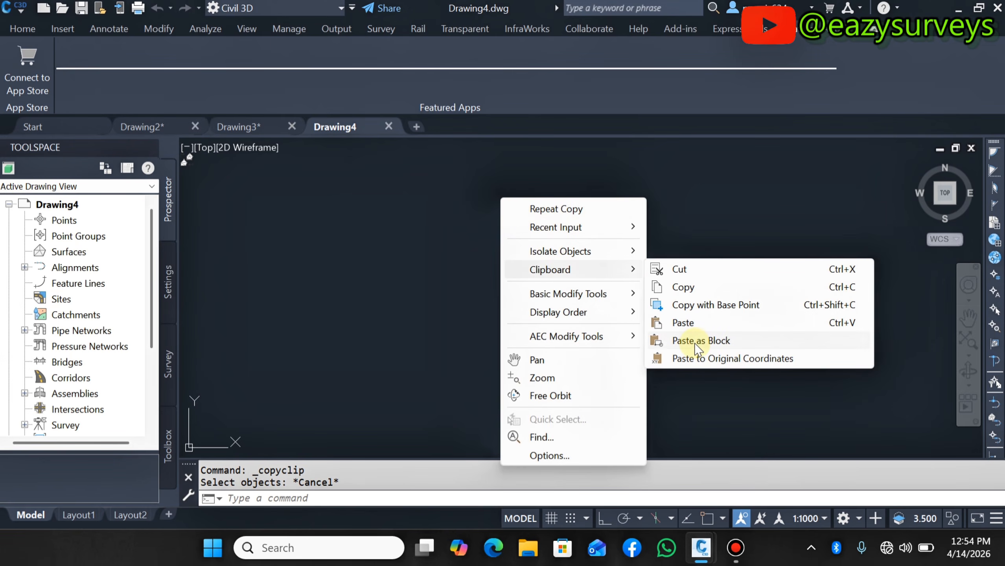
left_click(694, 322)
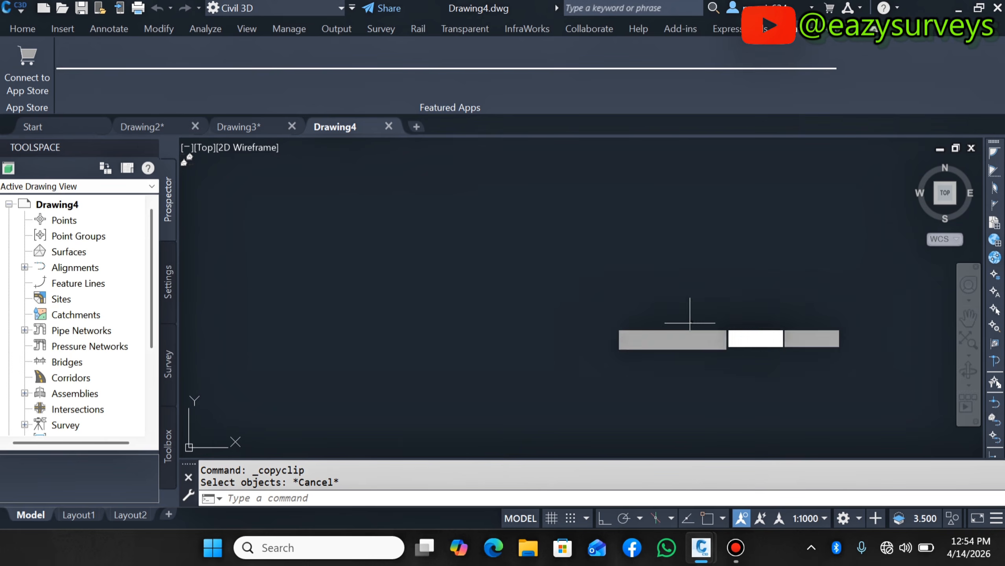
left_click(537, 319)
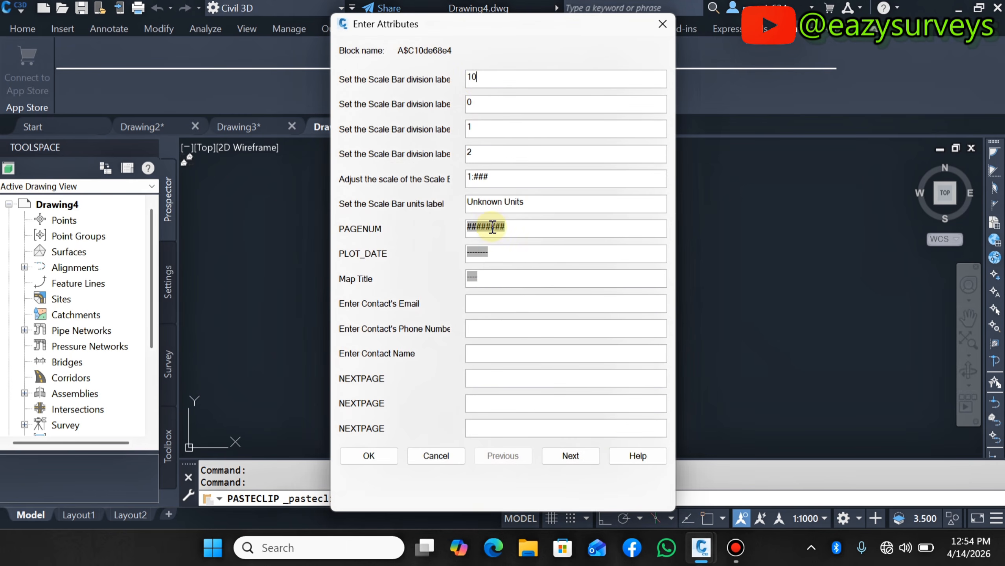
left_click(368, 456)
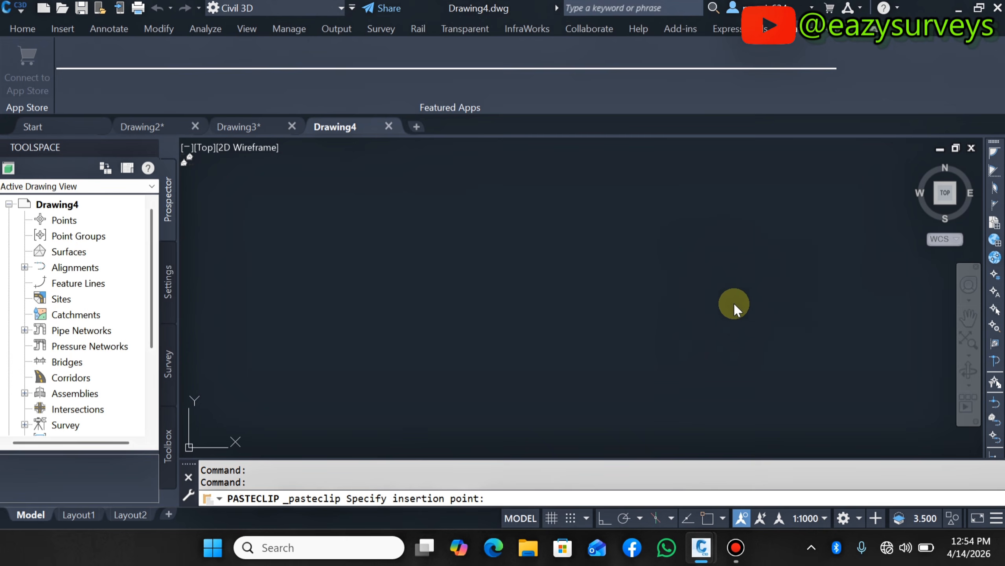
left_click(858, 351)
left_click(967, 343)
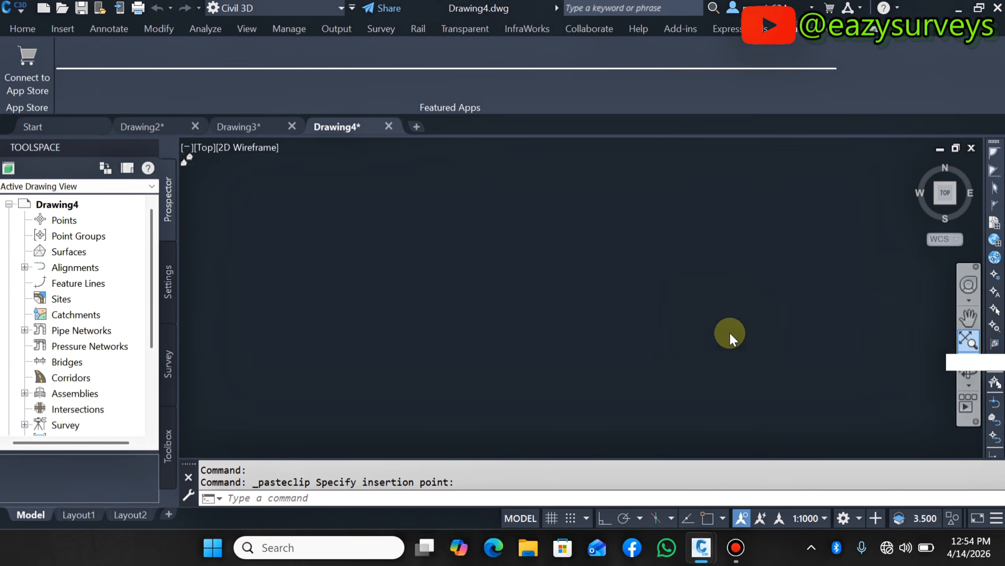
scroll(459, 291, "down", 2)
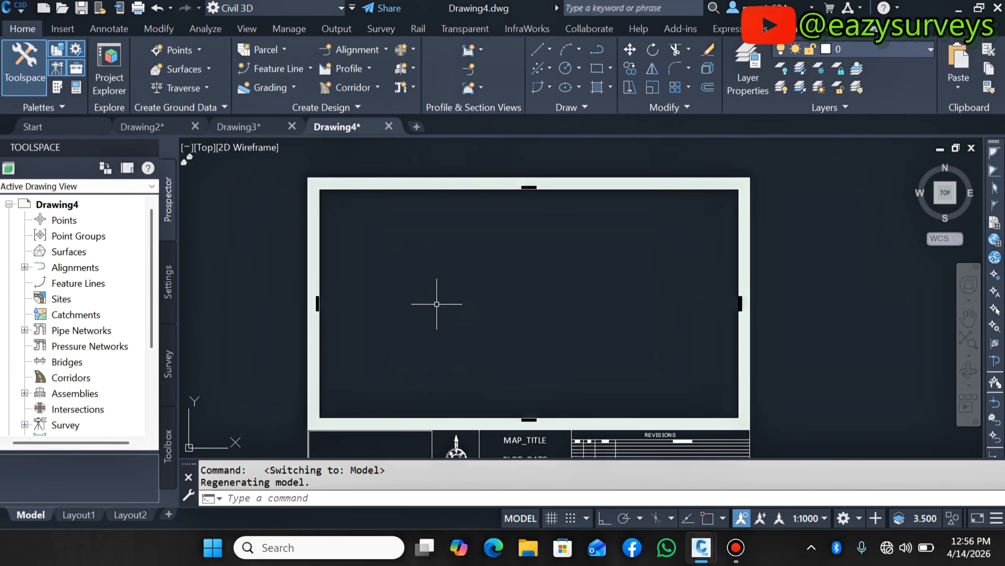
- Return to Drawing3 and review the ISO A1 Plan and Profile 1 to 1000 layout sheet
left_click(262, 127)
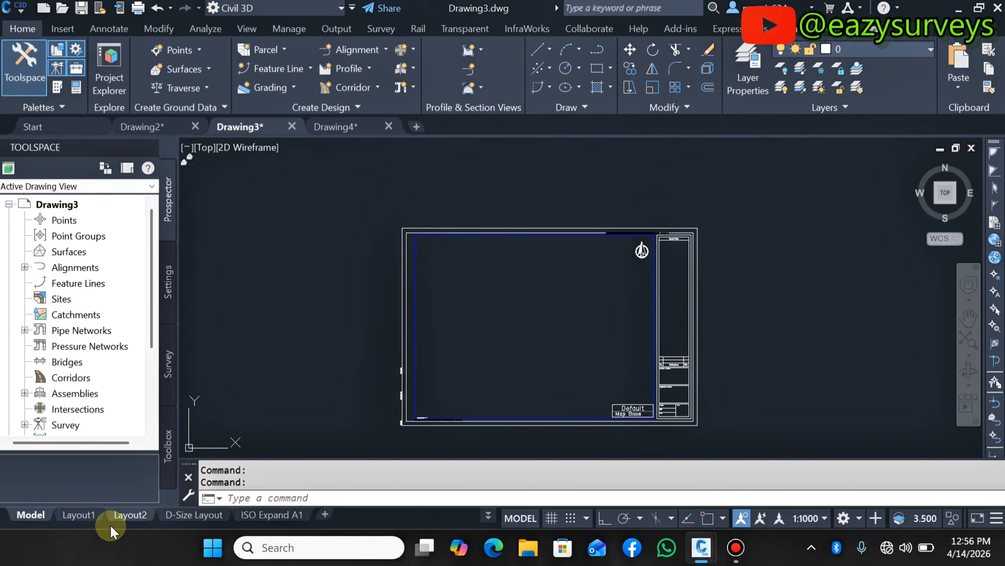
left_click(264, 516)
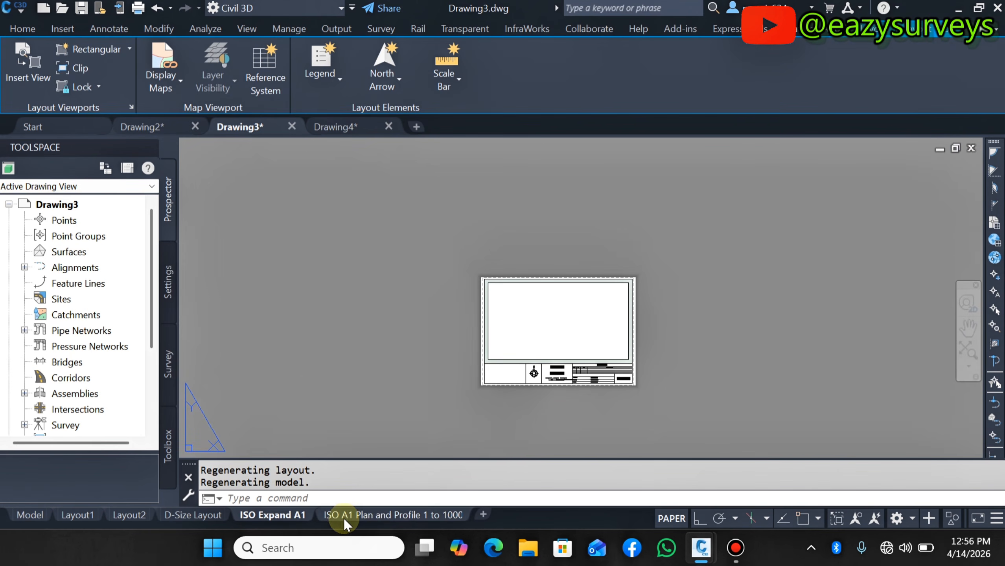
left_click(362, 515)
scroll(516, 292, "down", 5)
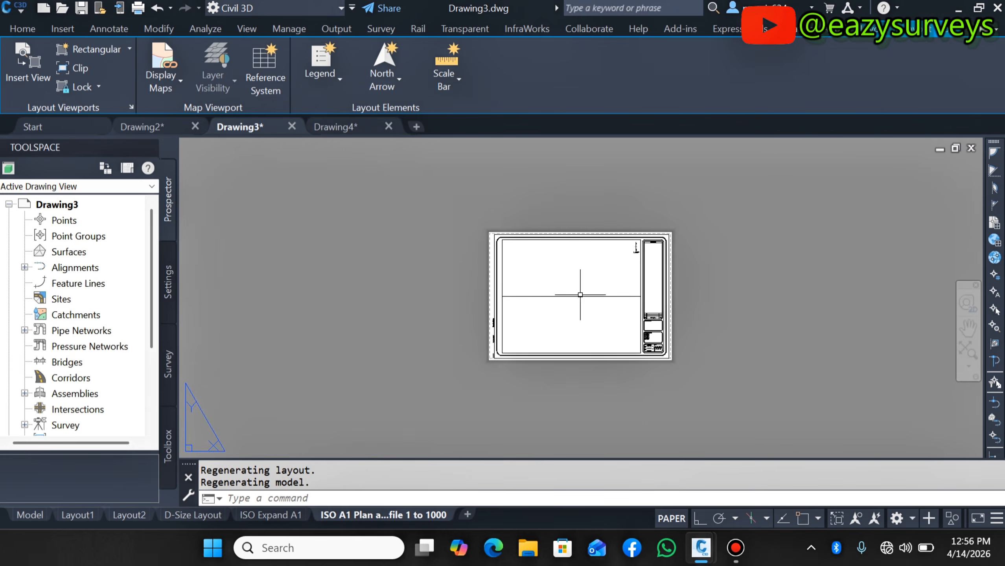
scroll(579, 292, "up", 3)
scroll(646, 294, "up", 2)
scroll(574, 297, "down", 2)
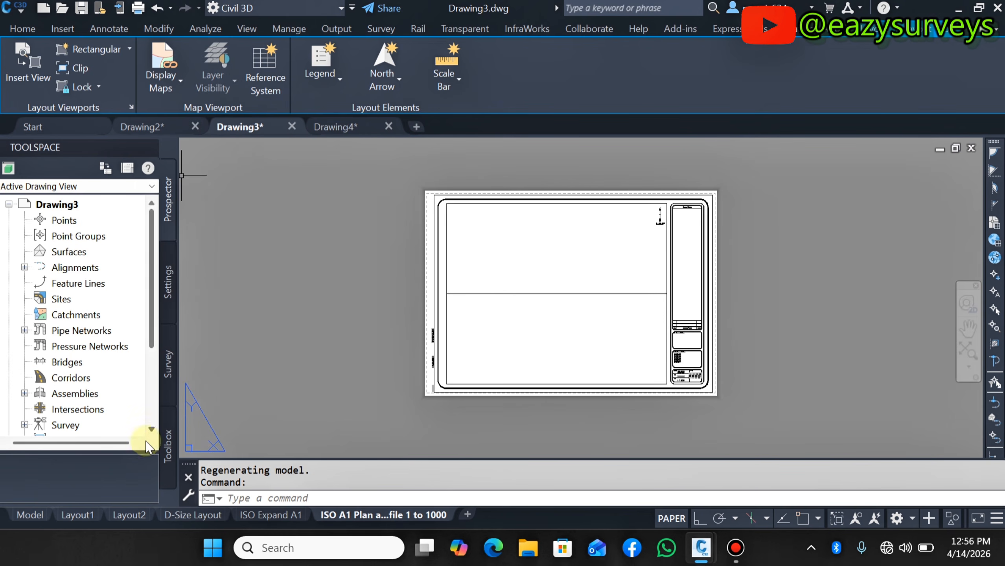
- Switch to model space and zoom around the pasted sheet and its north arrow
left_click(31, 522)
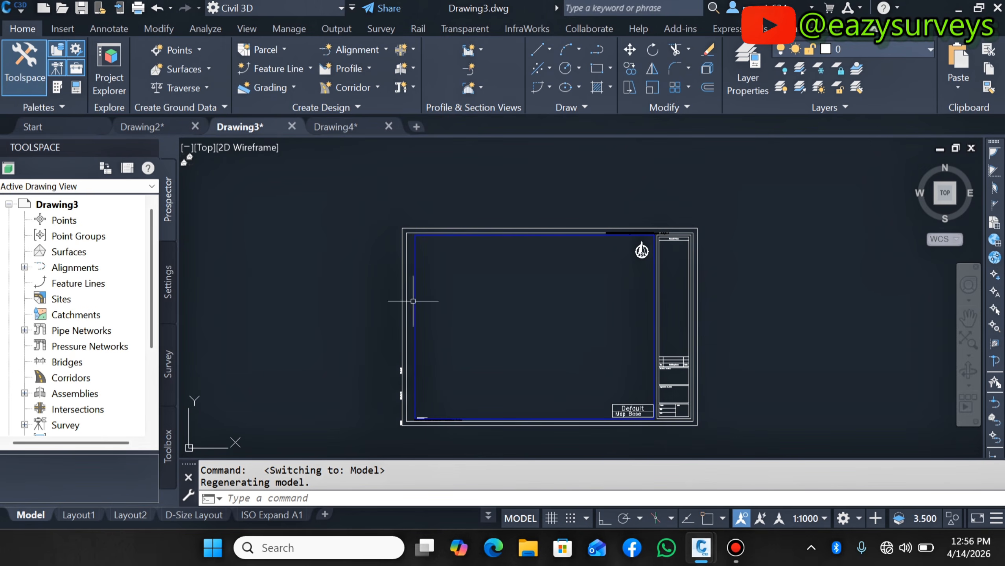
scroll(525, 238, "down", 2)
scroll(522, 254, "up", 2)
scroll(544, 216, "up", 2)
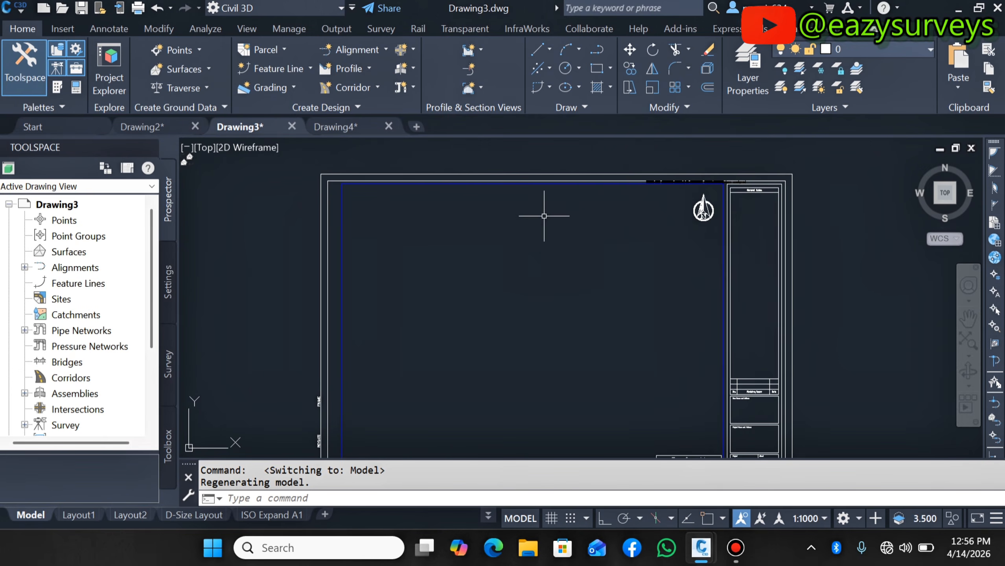
scroll(570, 210, "down", 2)
scroll(640, 243, "up", 4)
scroll(626, 300, "down", 4)
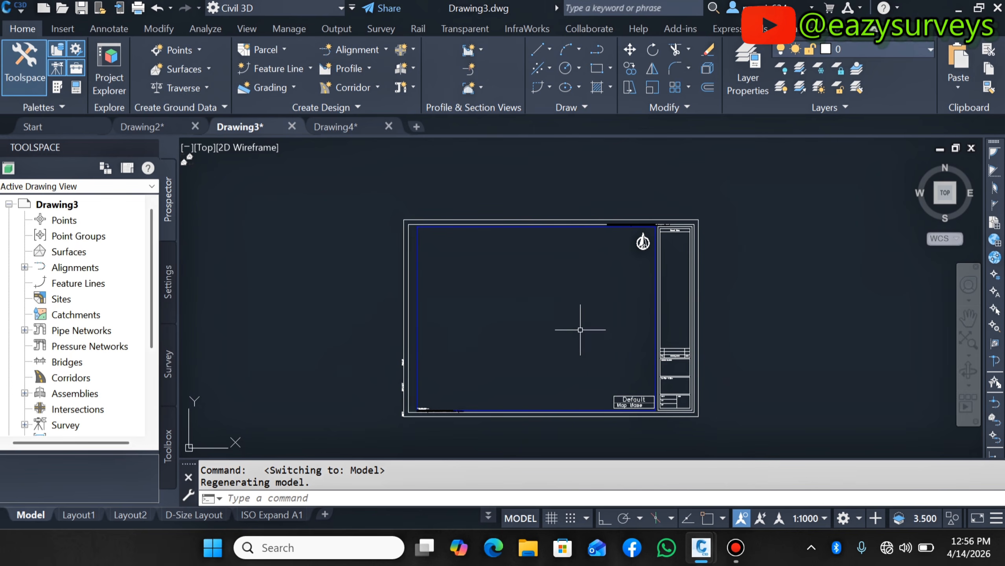
scroll(580, 329, "up", 2)
scroll(674, 167, "up", 8)
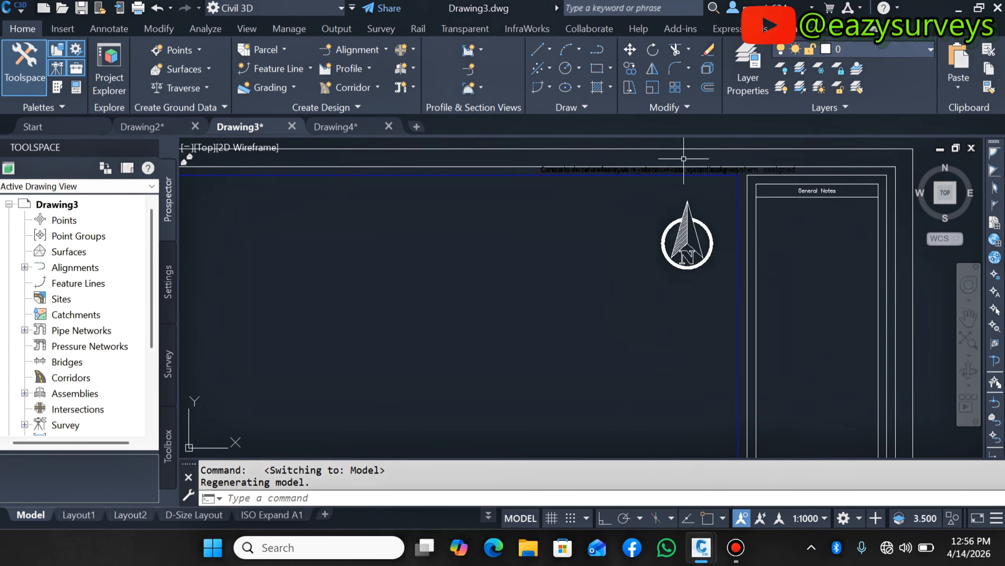
scroll(709, 173, "down", 6)
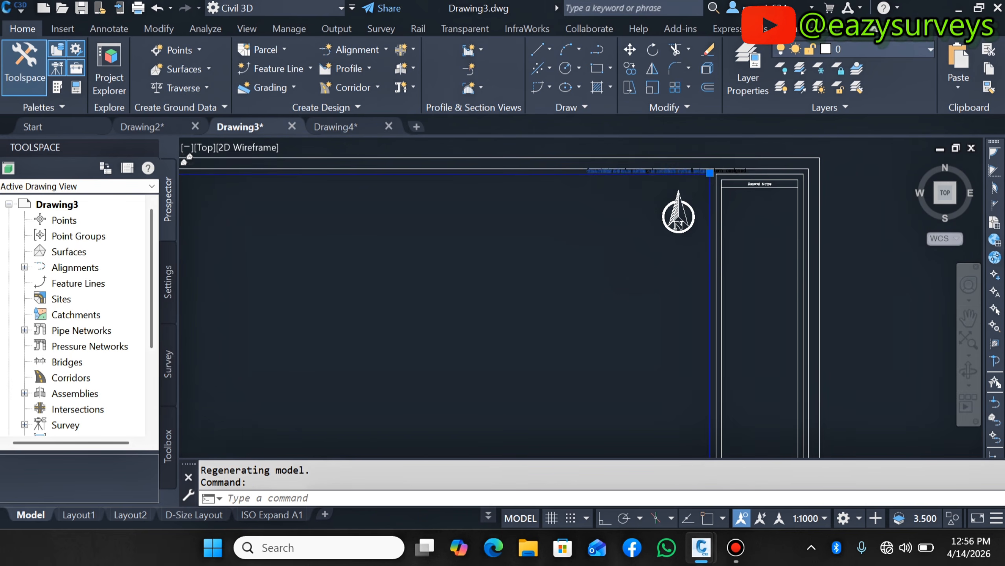
- Change the color of the reference system definition text through its properties, then close the palette
scroll(408, 314, "down", 5)
scroll(436, 317, "up", 6)
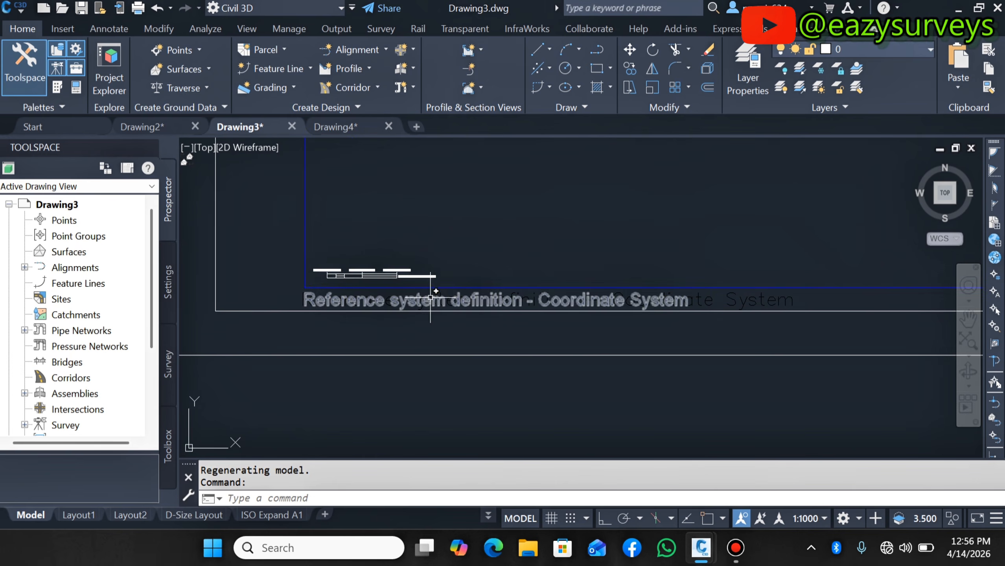
left_click(430, 297)
right_click(429, 298)
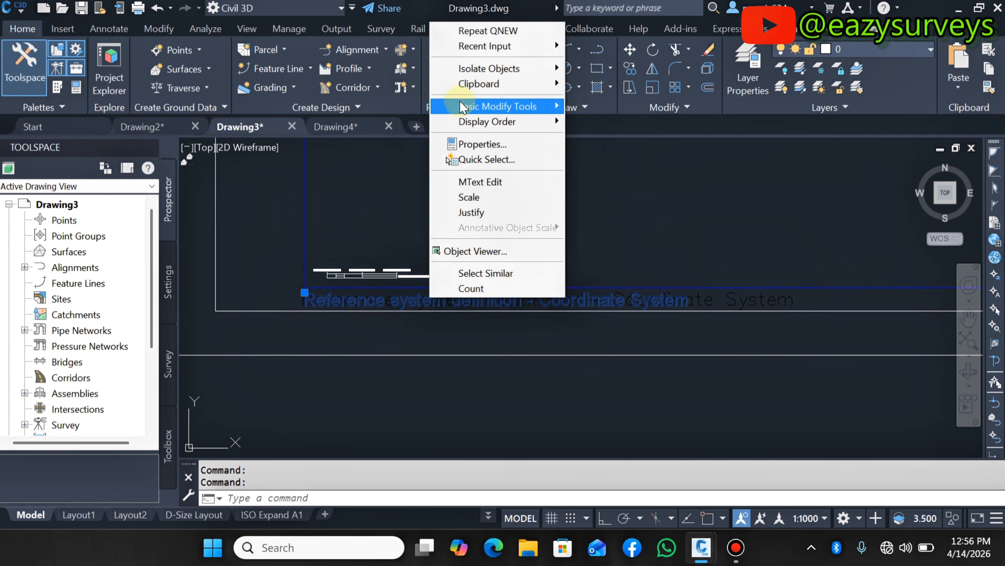
left_click(468, 140)
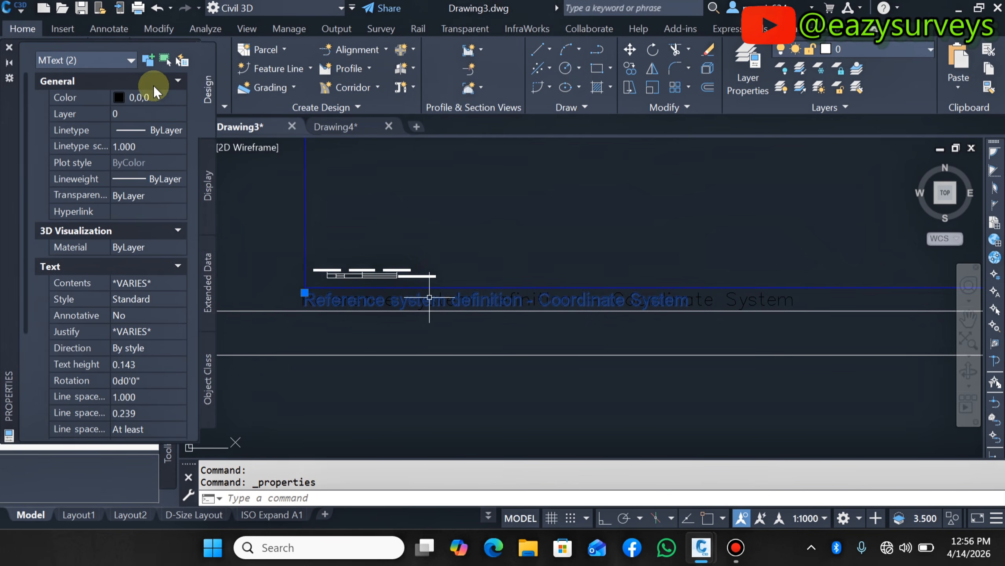
left_click(148, 97)
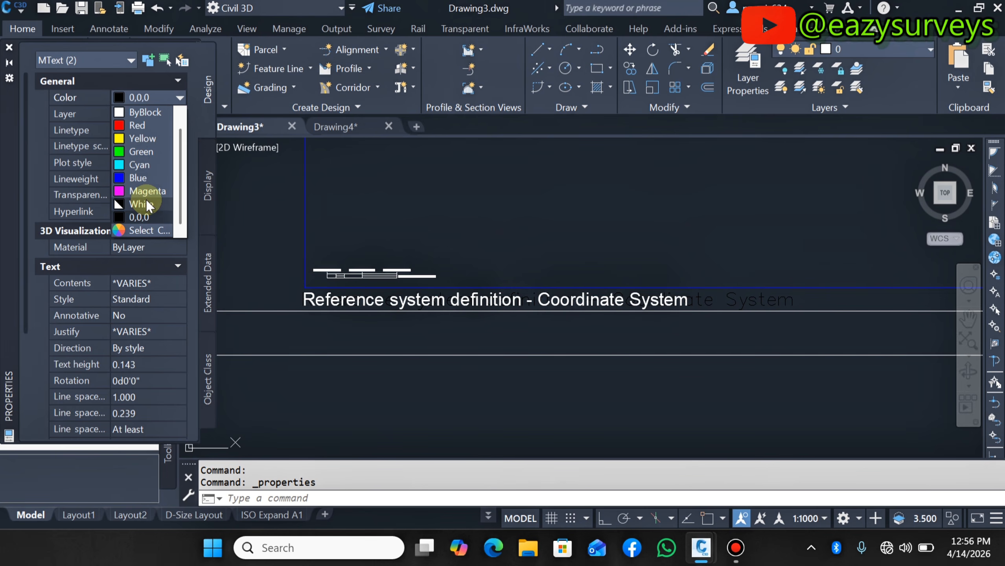
left_click(148, 220)
key("Escape")
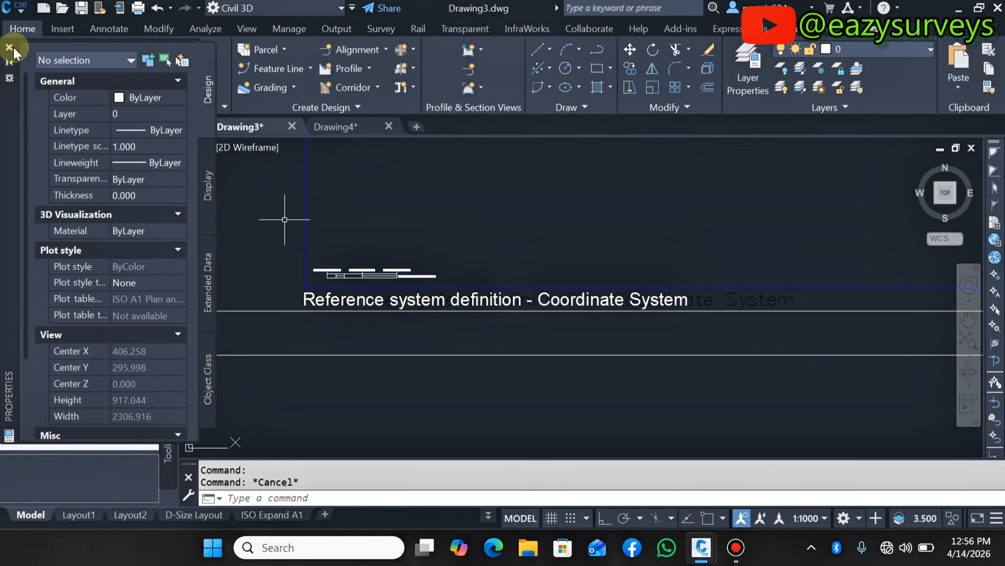
left_click(9, 48)
- Review the scale bar labels and full sheet, then view the pasted sheet in Drawing4 at extents
scroll(525, 306, "down", 5)
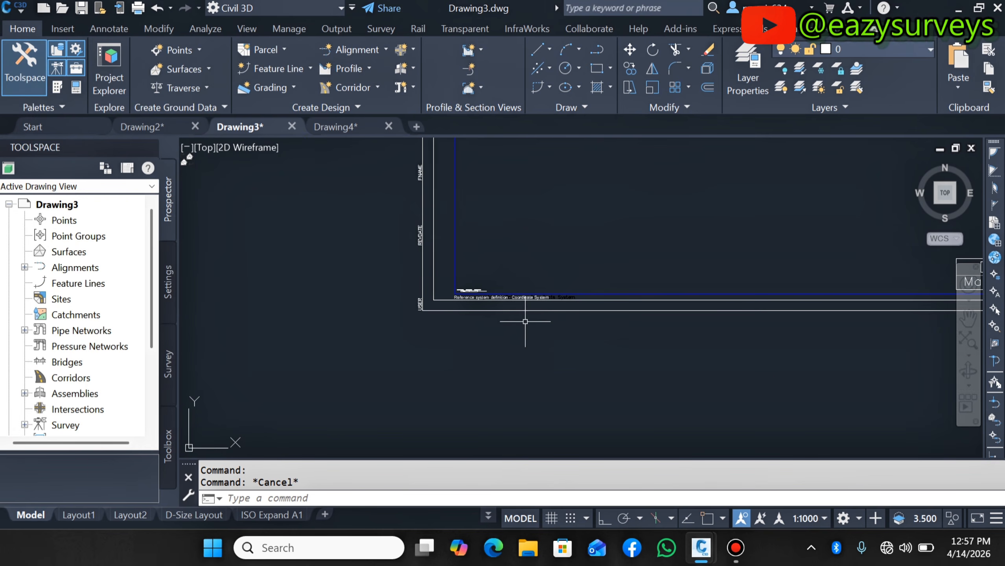
scroll(525, 321, "up", 10)
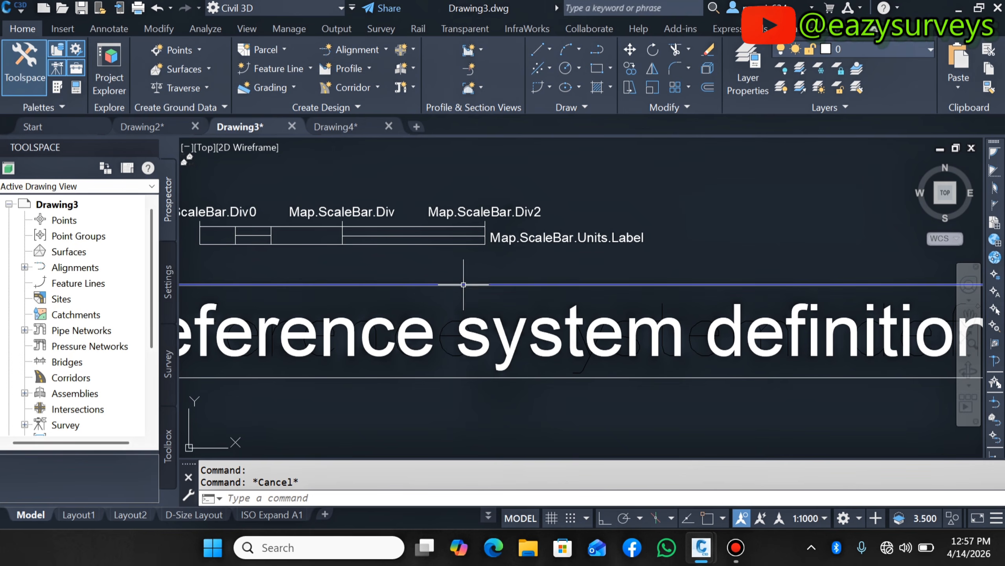
scroll(453, 319, "down", 8)
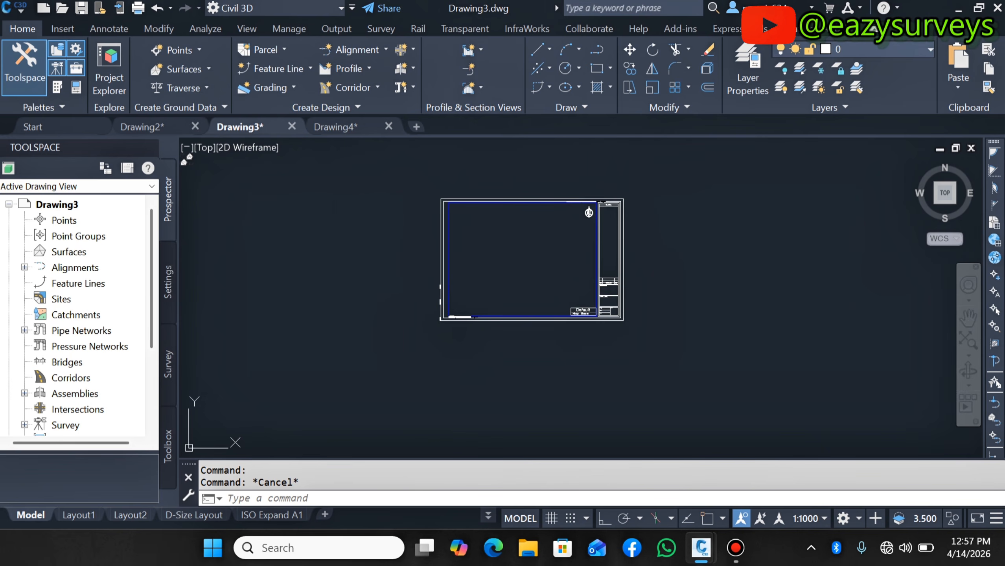
left_click(967, 340)
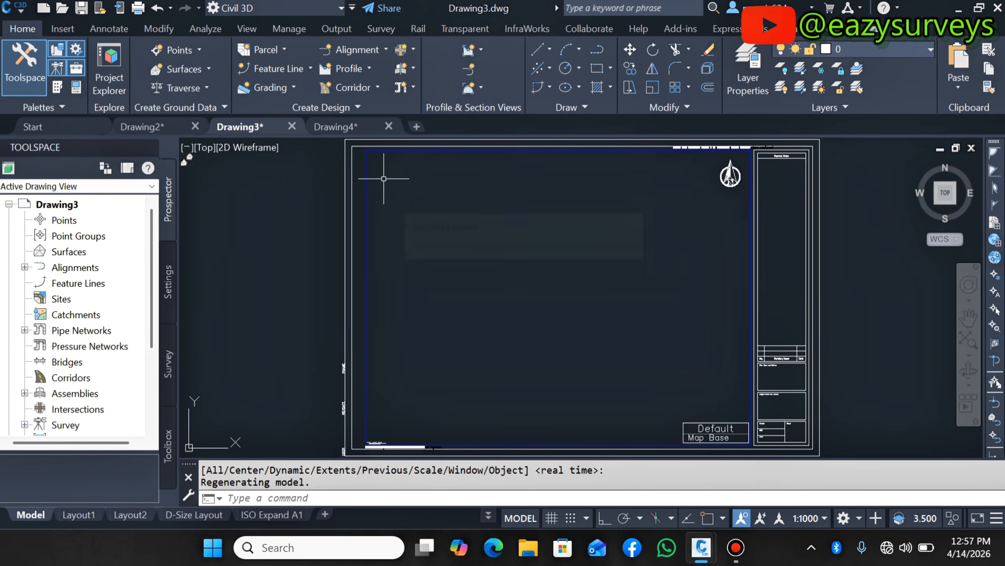
left_click(333, 125)
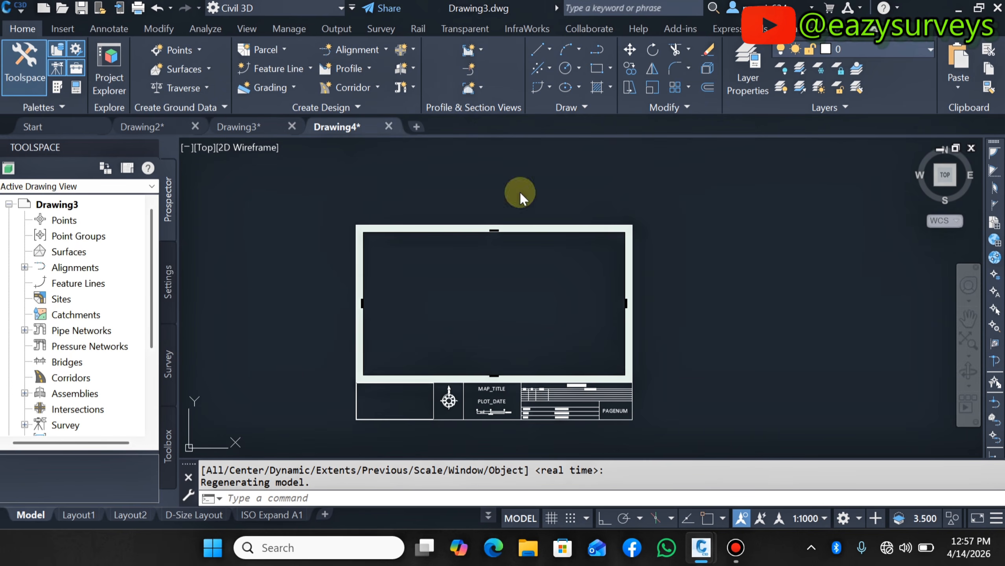
left_click(968, 339)
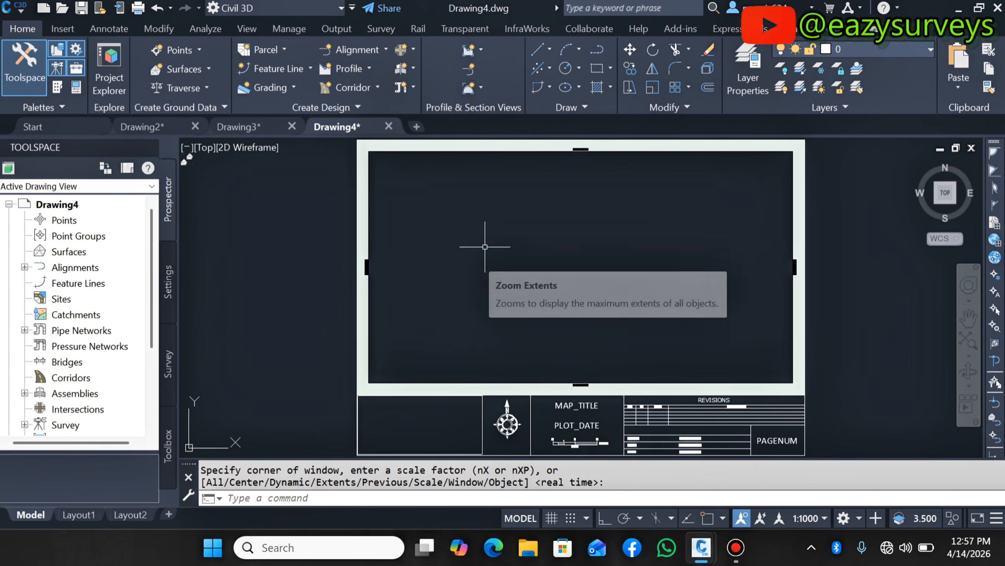
- Switch to Drawing2 and examine its sheet in model space, zooming into the title block, legend, scale bar and geodetic parameters
left_click(137, 126)
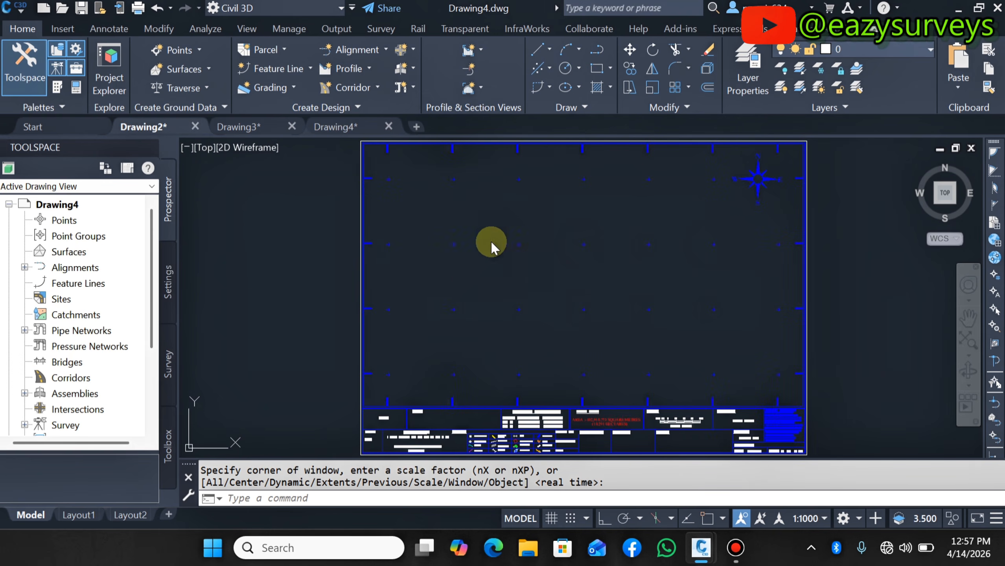
scroll(515, 280, "down", 3)
scroll(543, 405, "up", 6)
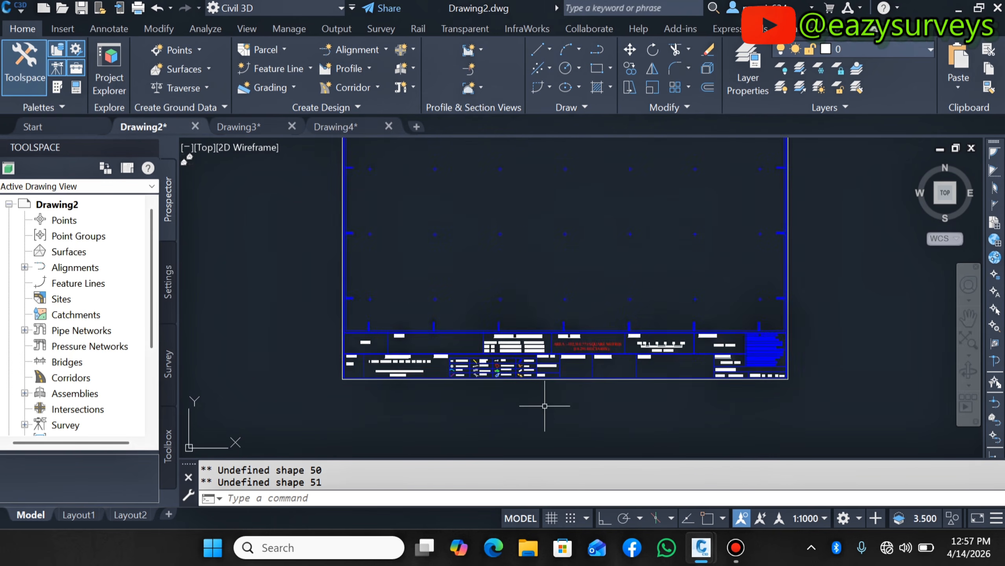
scroll(279, 314, "up", 2)
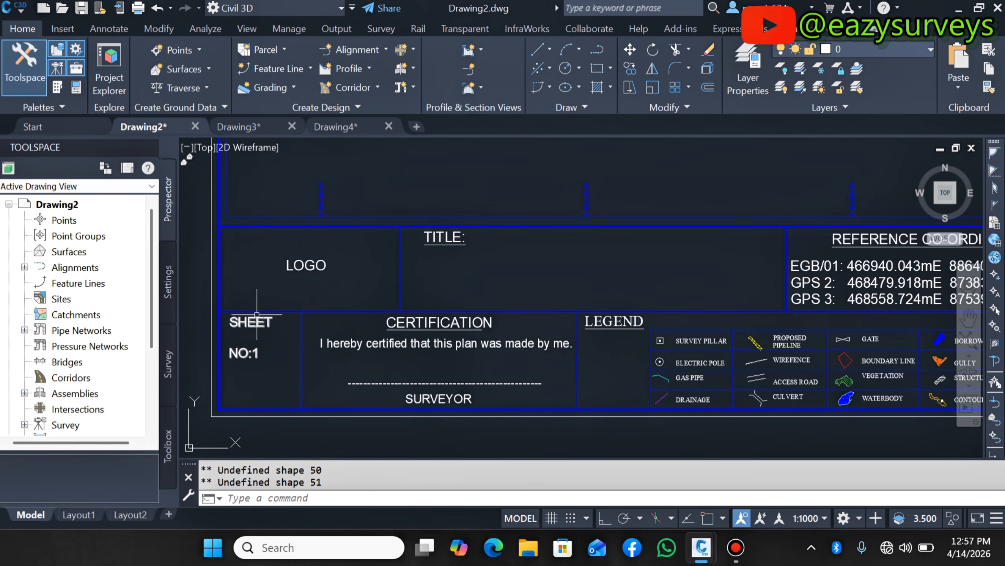
scroll(257, 314, "down", 5)
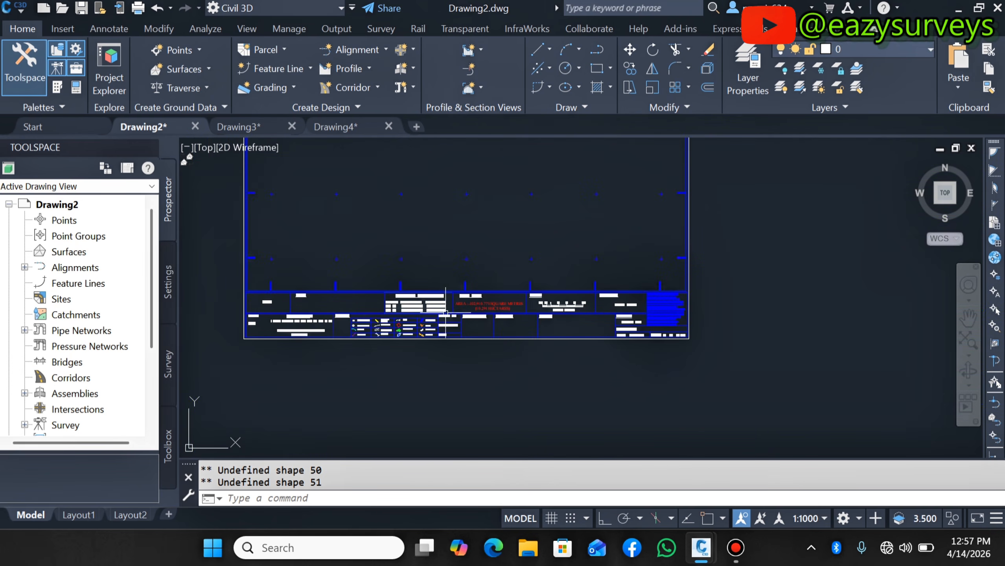
scroll(445, 314, "up", 4)
scroll(602, 358, "down", 4)
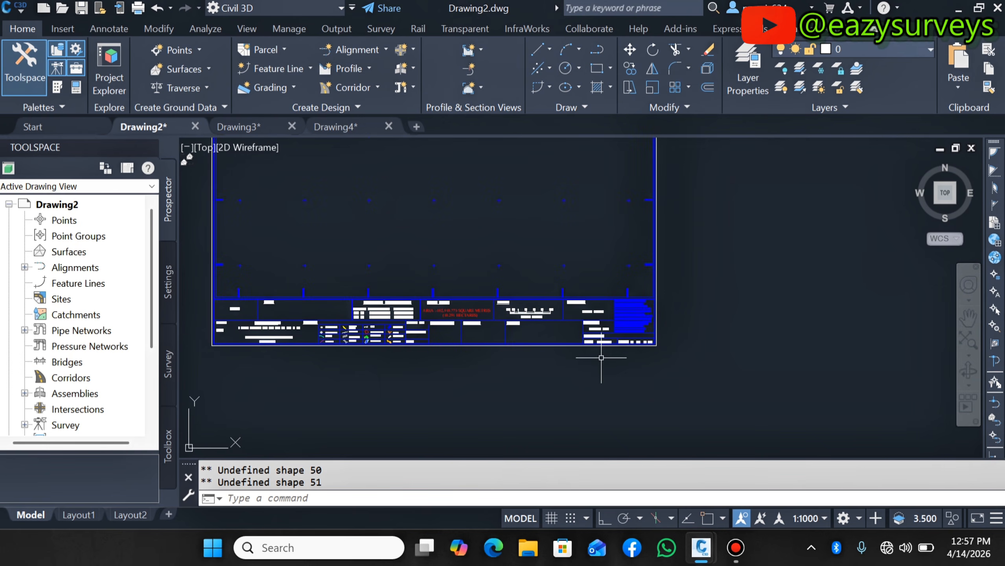
scroll(634, 329, "up", 5)
scroll(634, 415, "down", 4)
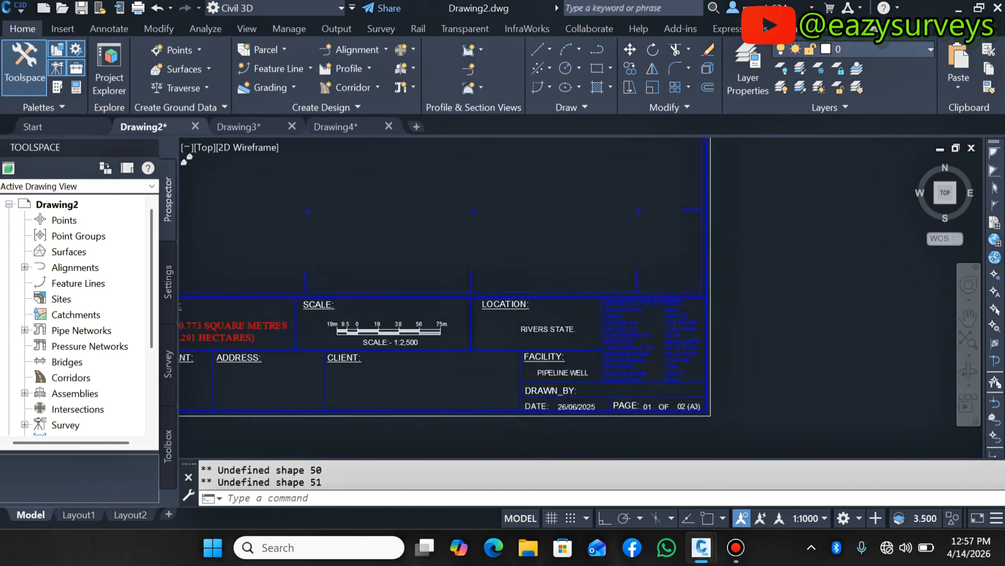
scroll(579, 394, "up", 6)
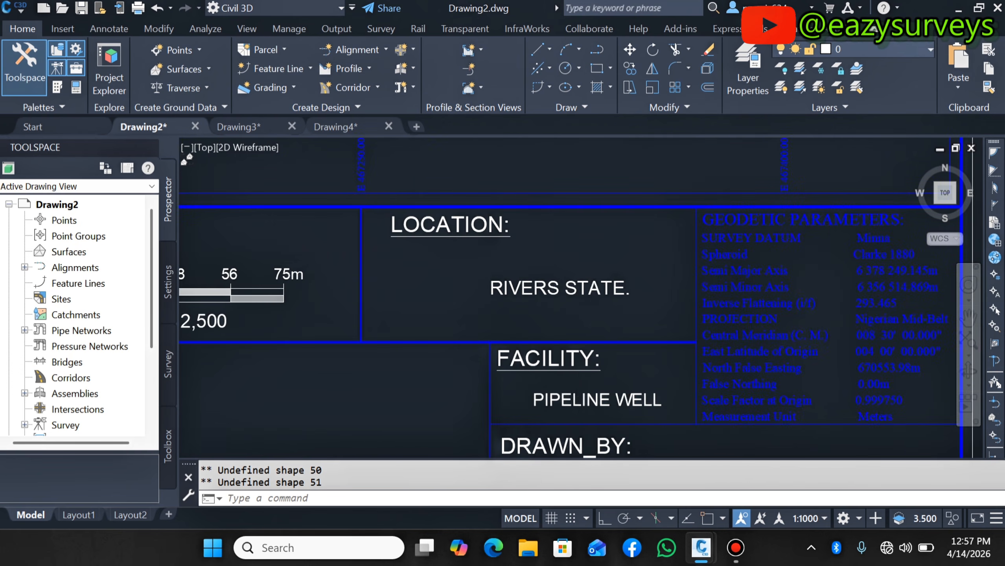
scroll(558, 357, "down", 4)
scroll(554, 357, "up", 2)
scroll(600, 353, "down", 3)
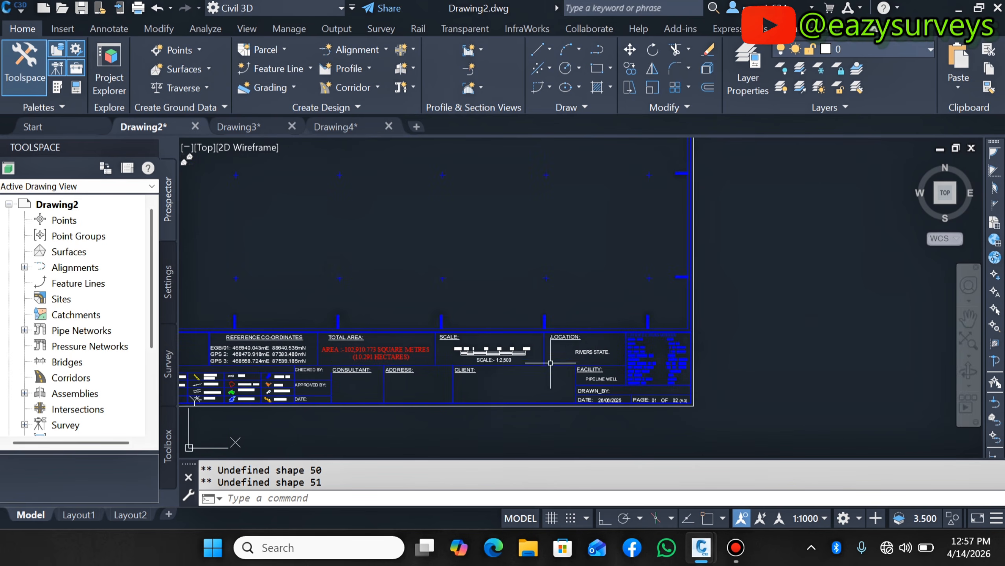
scroll(408, 378, "up", 4)
scroll(460, 314, "down", 5)
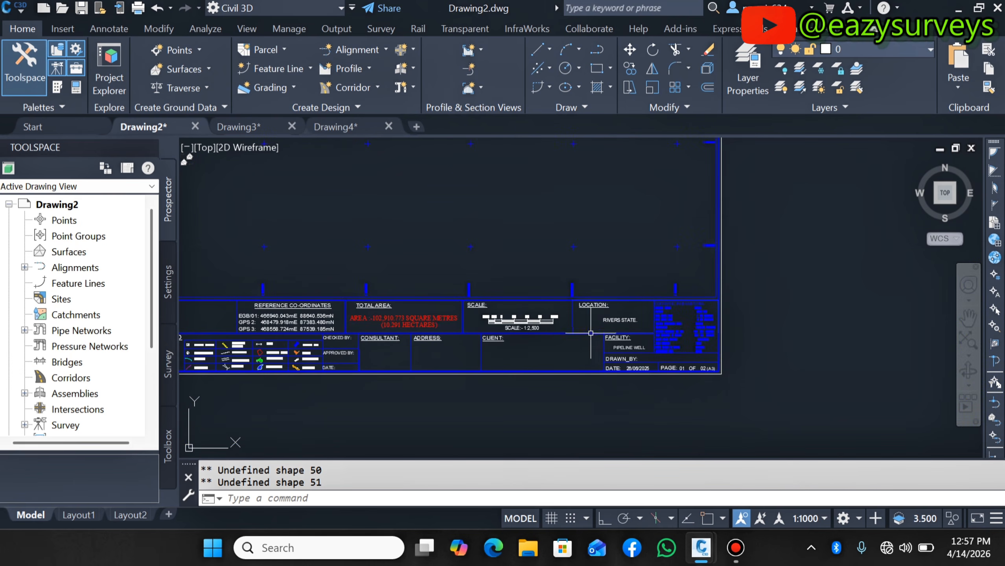
scroll(628, 320, "up", 3)
scroll(628, 320, "up", 3)
scroll(555, 315, "down", 6)
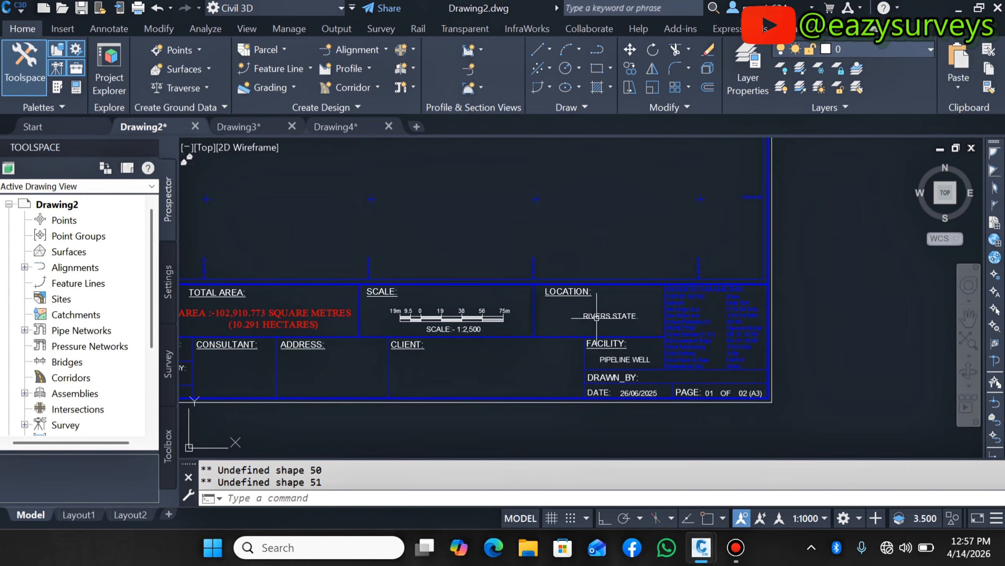
scroll(329, 323, "up", 3)
scroll(327, 325, "down", 3)
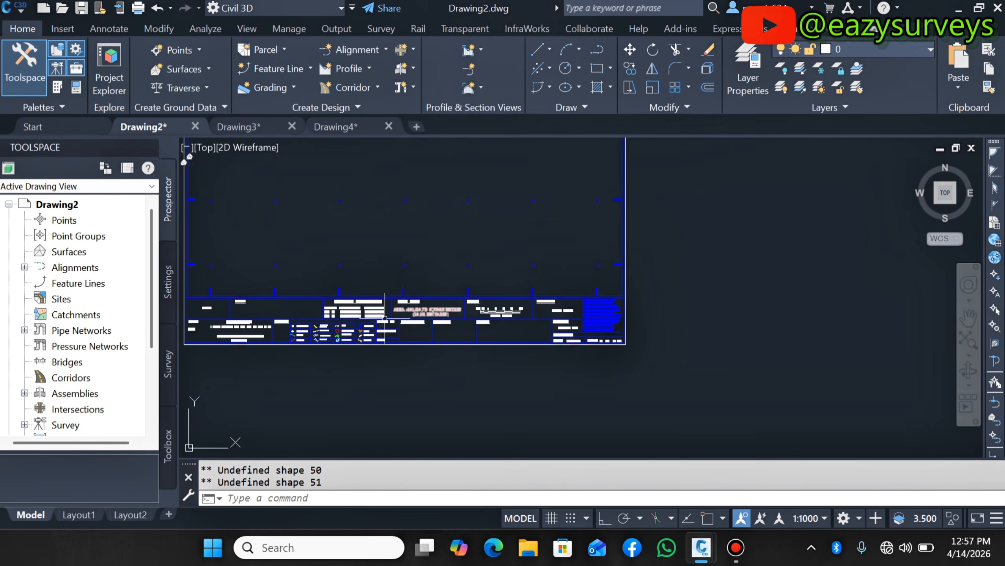
scroll(325, 326, "up", 4)
scroll(412, 362, "down", 3)
scroll(424, 376, "up", 3)
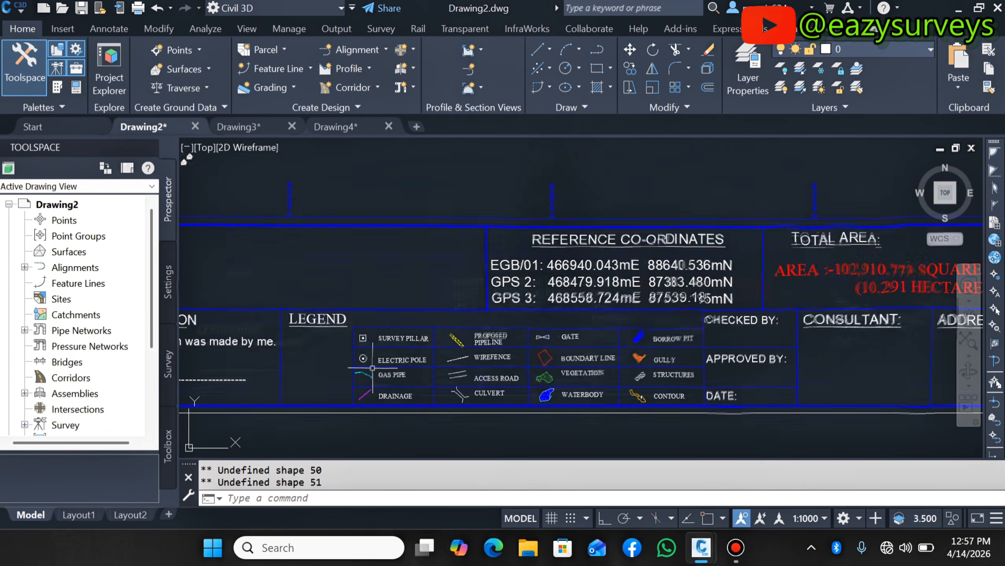
scroll(436, 392, "down", 5)
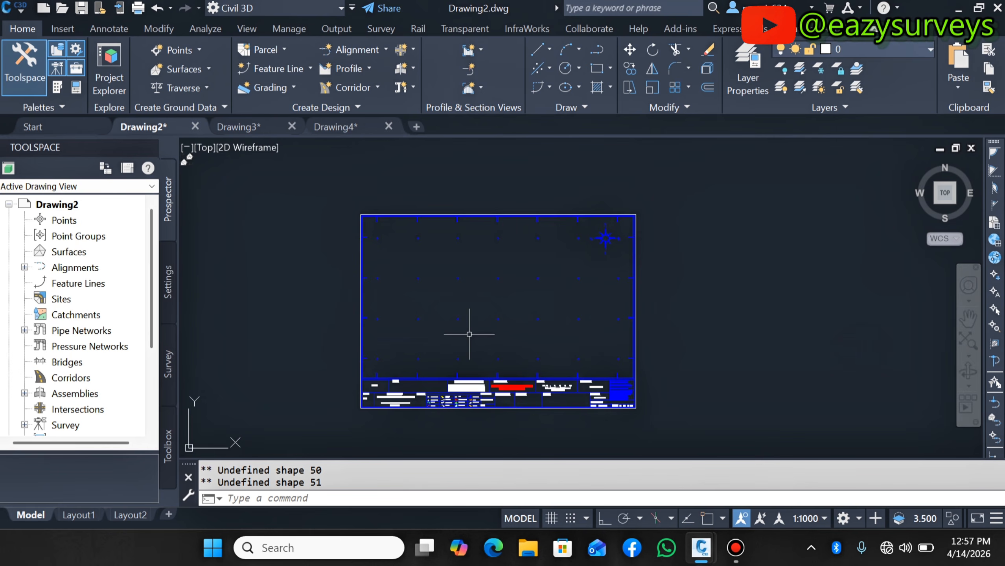
scroll(470, 333, "up", 2)
scroll(472, 333, "down", 2)
scroll(474, 332, "up", 2)
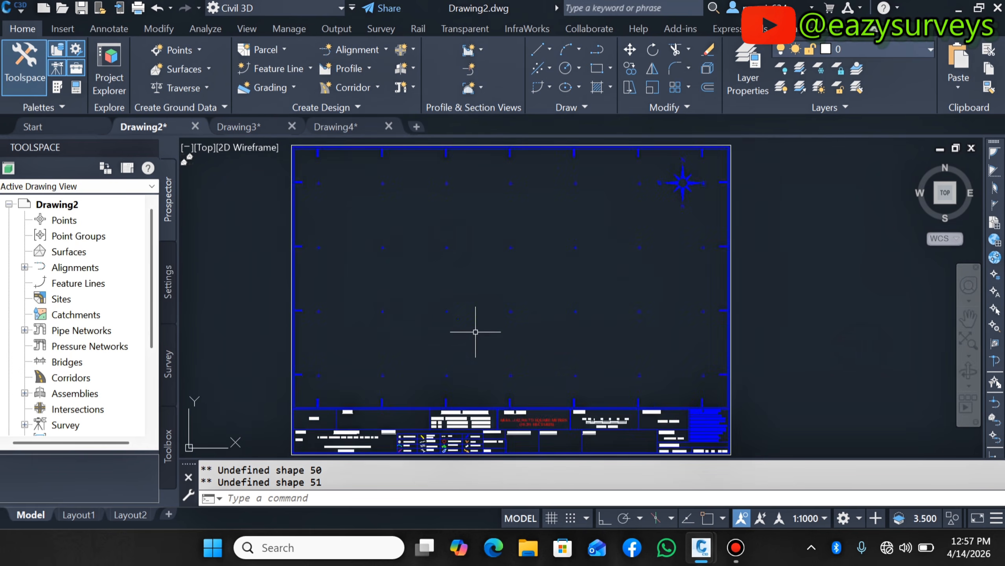
scroll(476, 331, "down", 2)
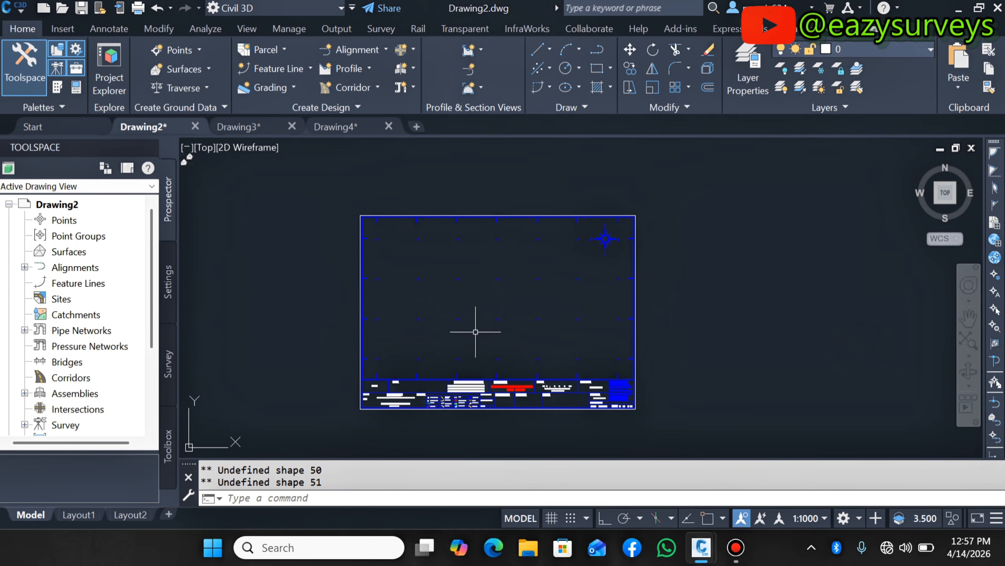
scroll(683, 330, "up", 8)
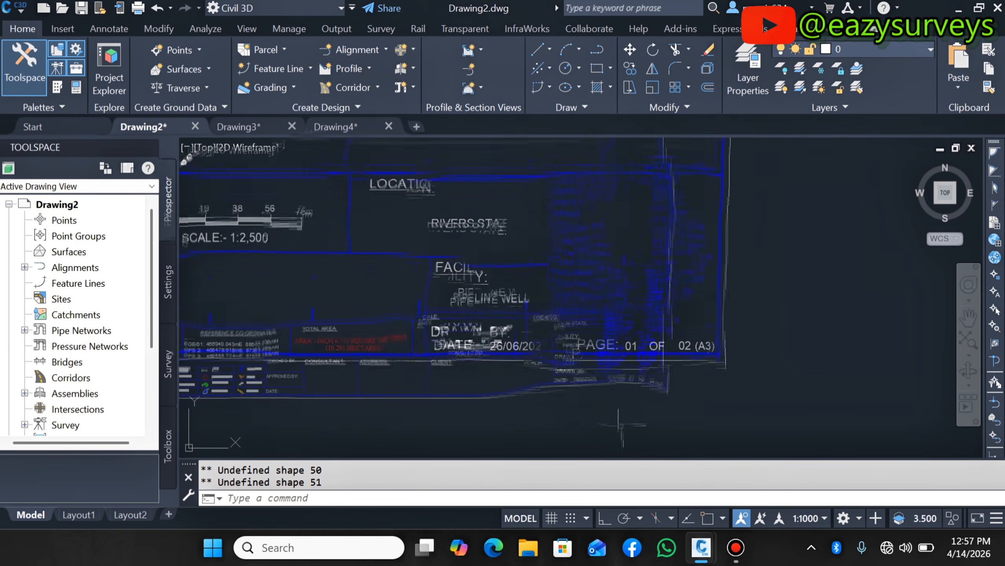
scroll(671, 333, "down", 6)
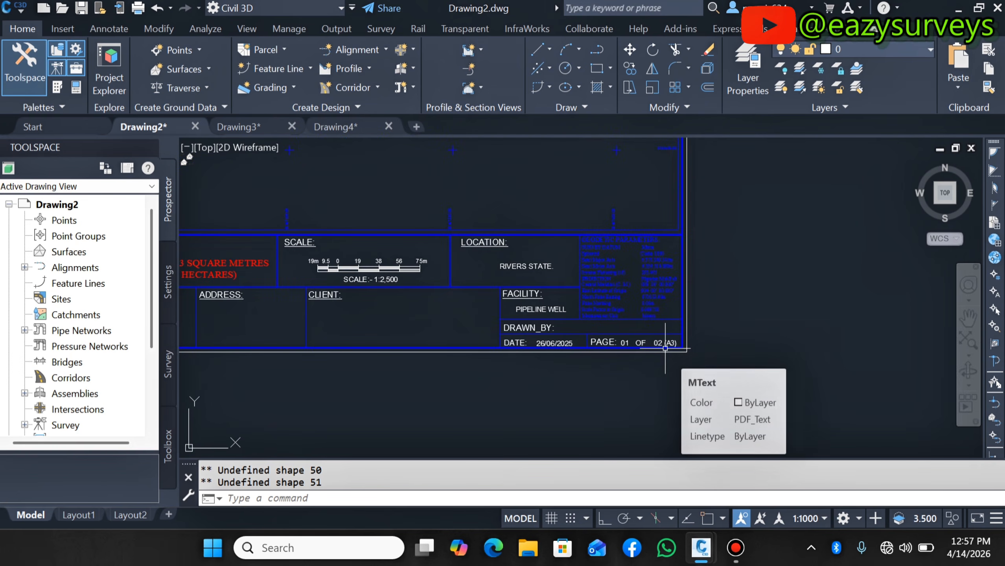
scroll(669, 349, "down", 3)
scroll(430, 250, "down", 3)
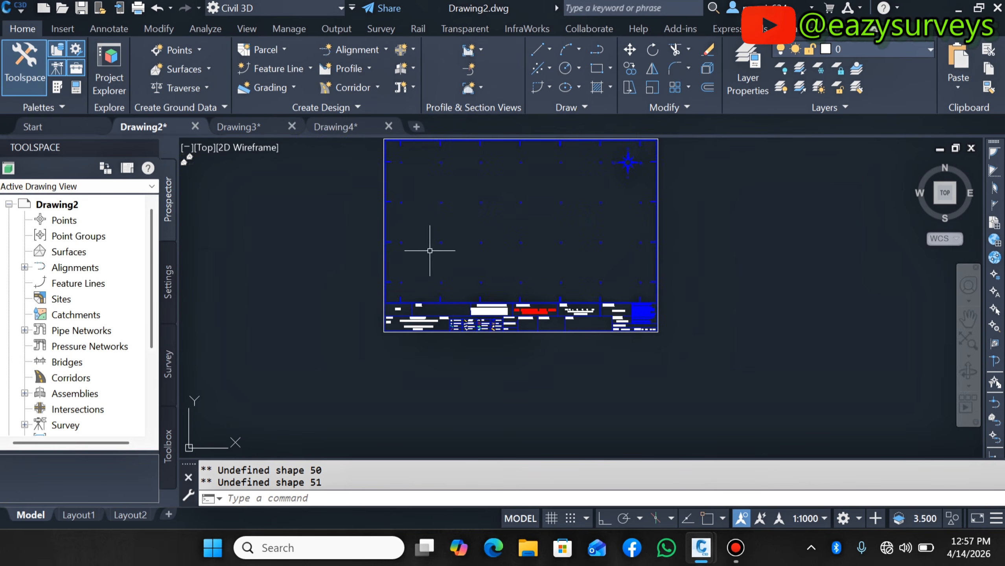
- Switch to Drawing4, zoom around its sheet, and start plotting a single sheet
left_click(323, 127)
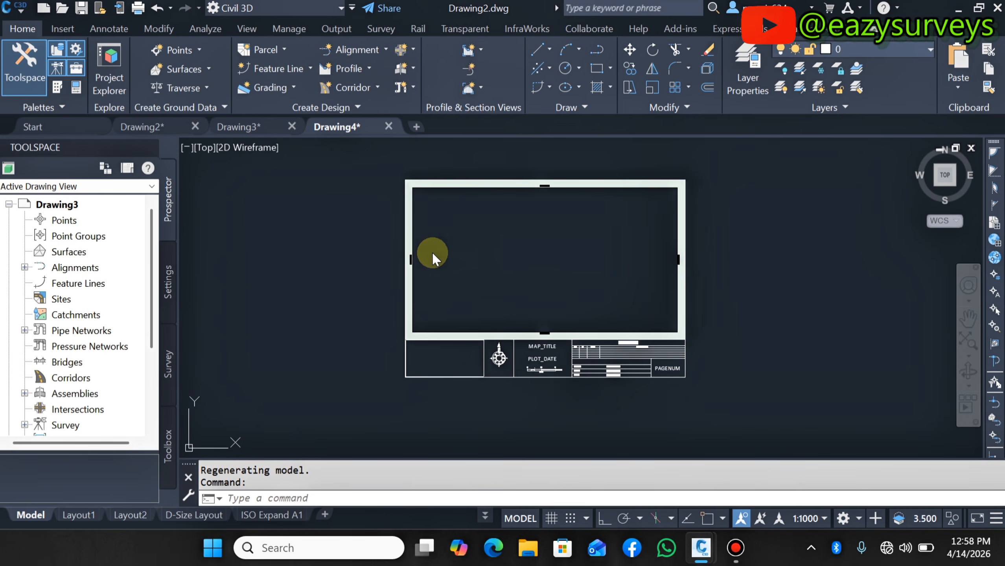
scroll(640, 352, "up", 6)
scroll(712, 348, "down", 4)
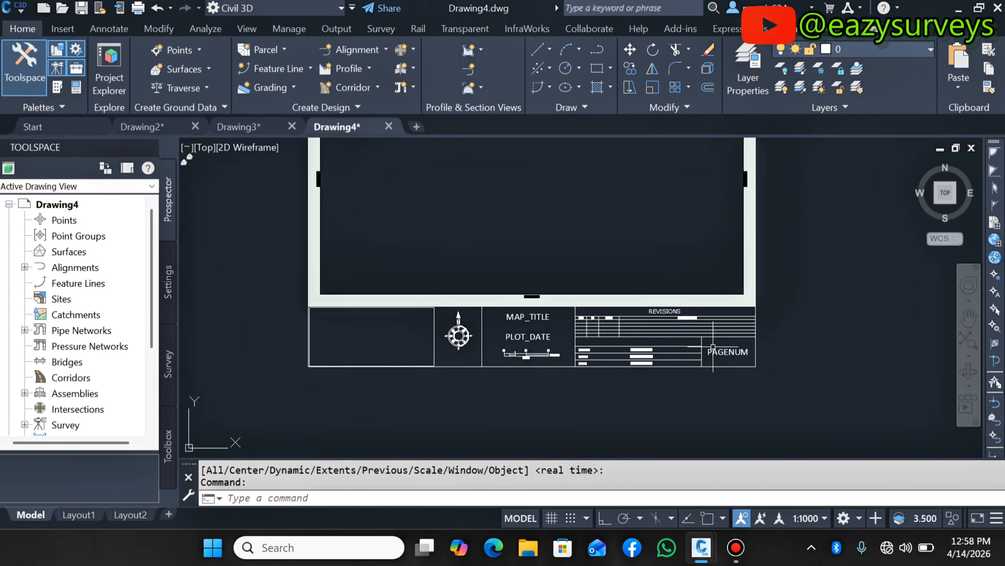
scroll(712, 348, "down", 3)
scroll(708, 279, "up", 1)
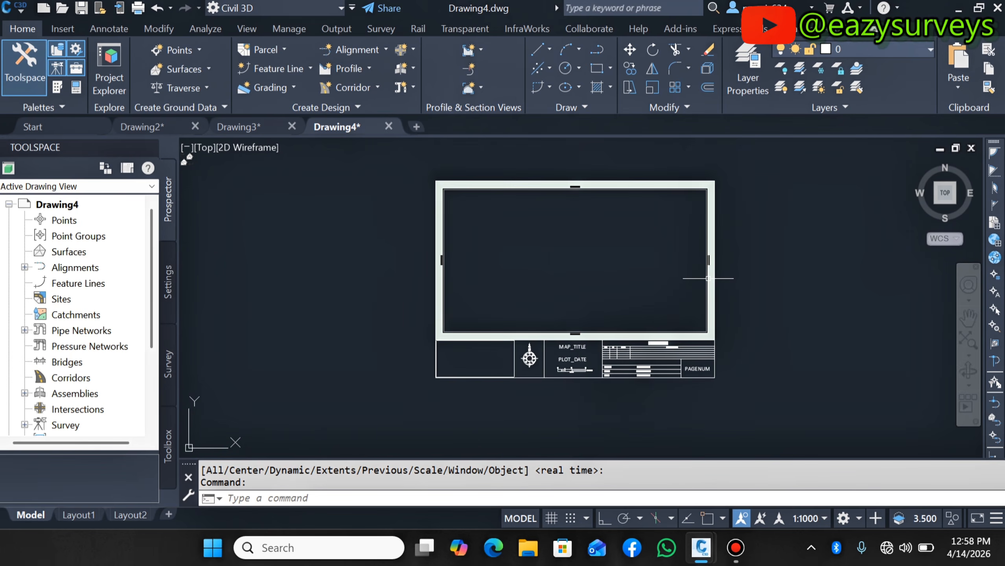
scroll(707, 279, "up", 2)
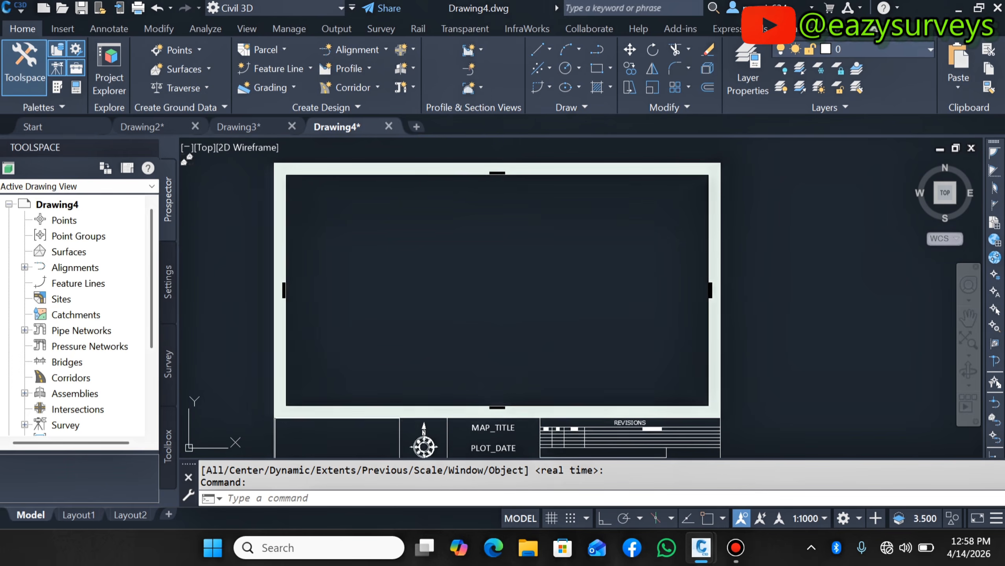
left_click(137, 11)
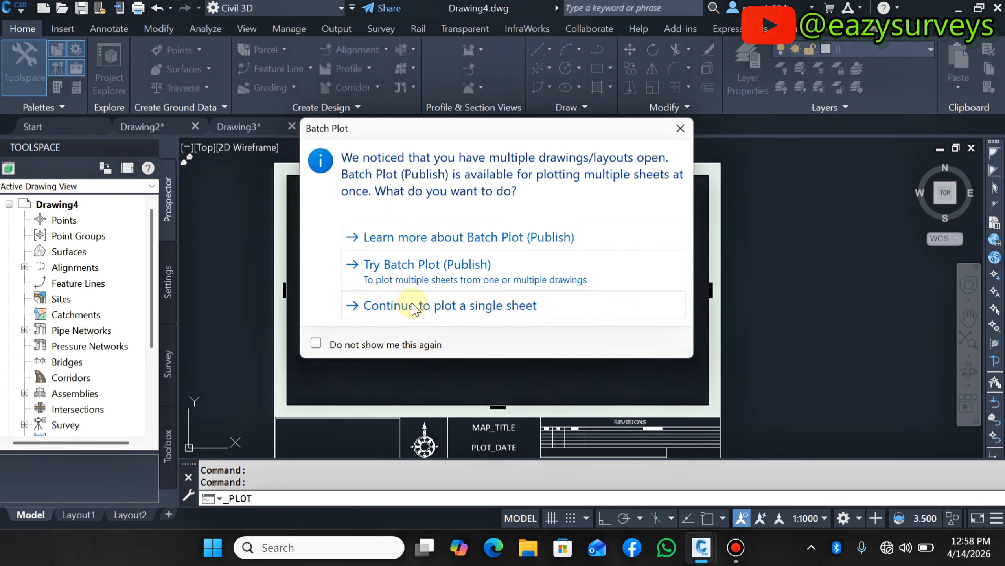
left_click(414, 310)
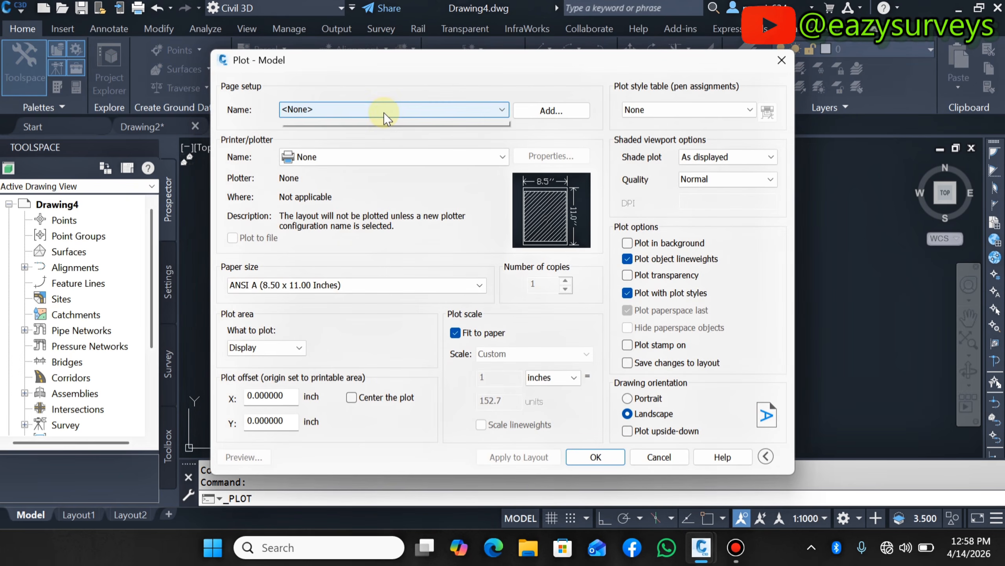
- Apply the ISO A1 page setup to the plot
left_click(383, 112)
left_click(366, 132)
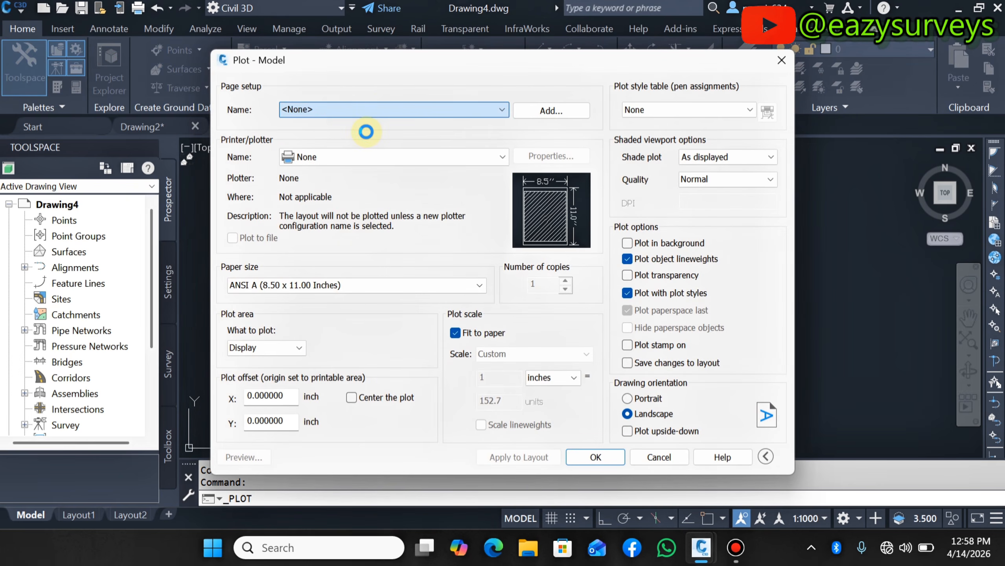
left_click(387, 106)
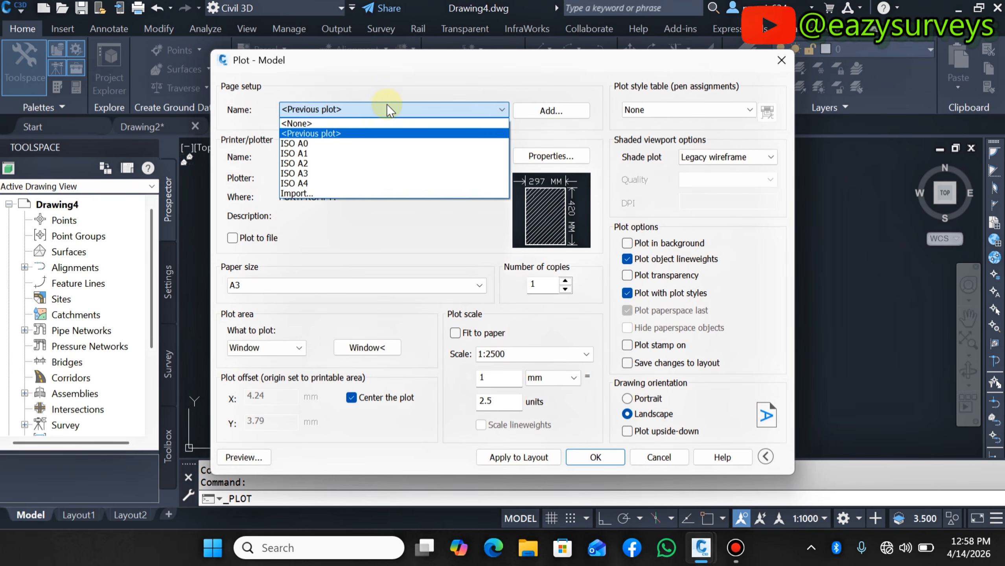
left_click(302, 153)
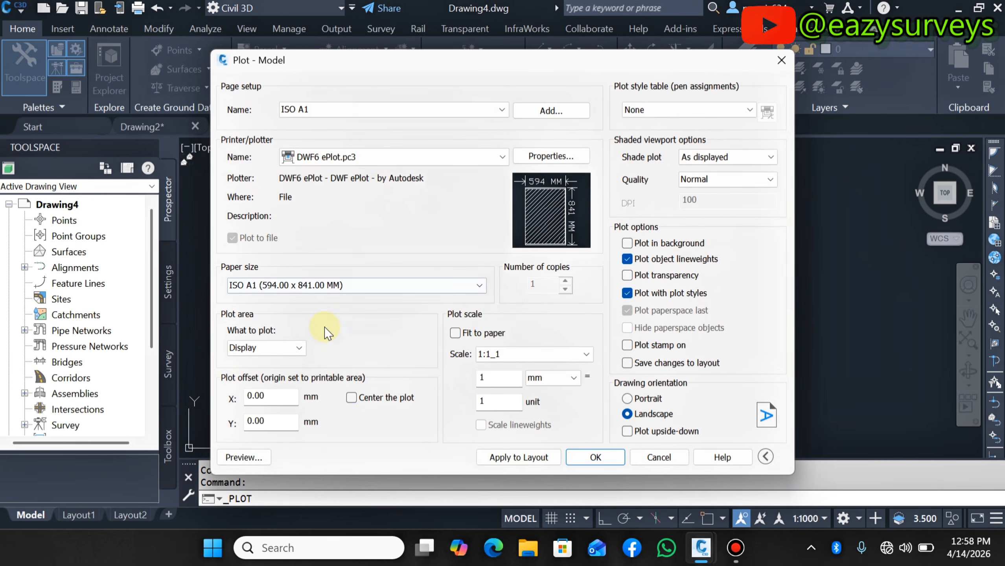
- Turn on Center the plot and set the plot area to Window
left_click(351, 397)
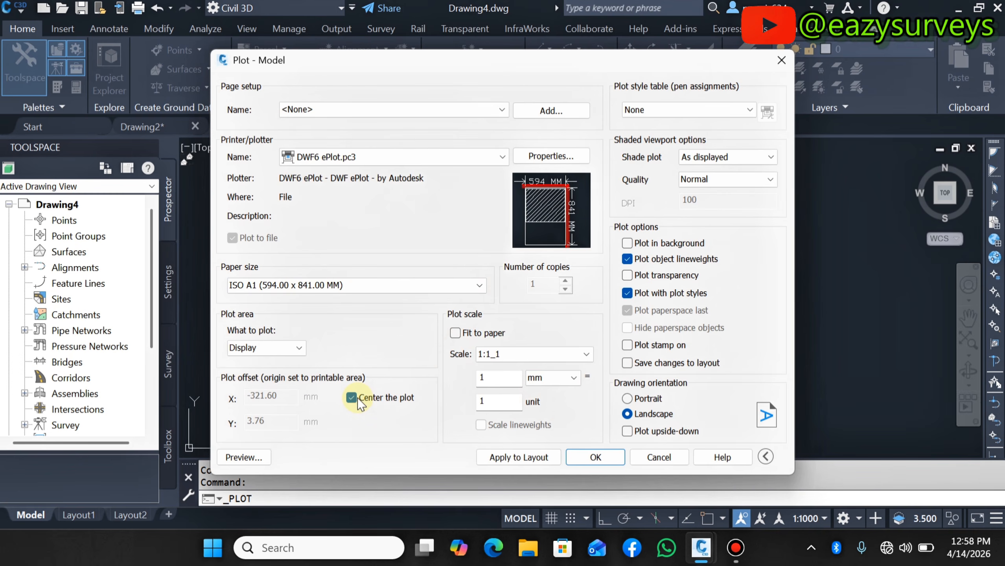
left_click(295, 350)
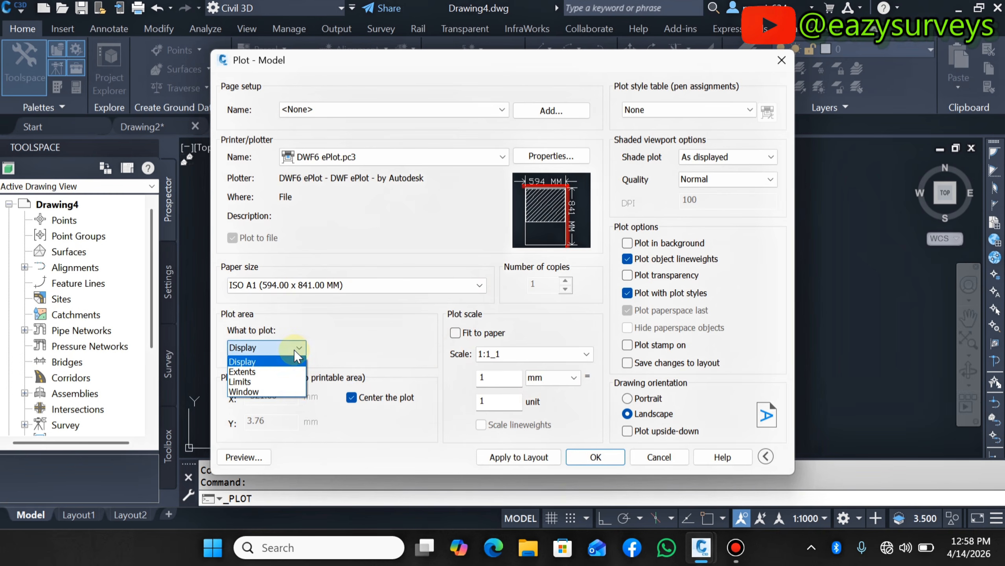
left_click(257, 389)
- Pick the plot window from the sheet's upper-left corner to its lower-right corner, then preview the plot
scroll(322, 203, "down", 2)
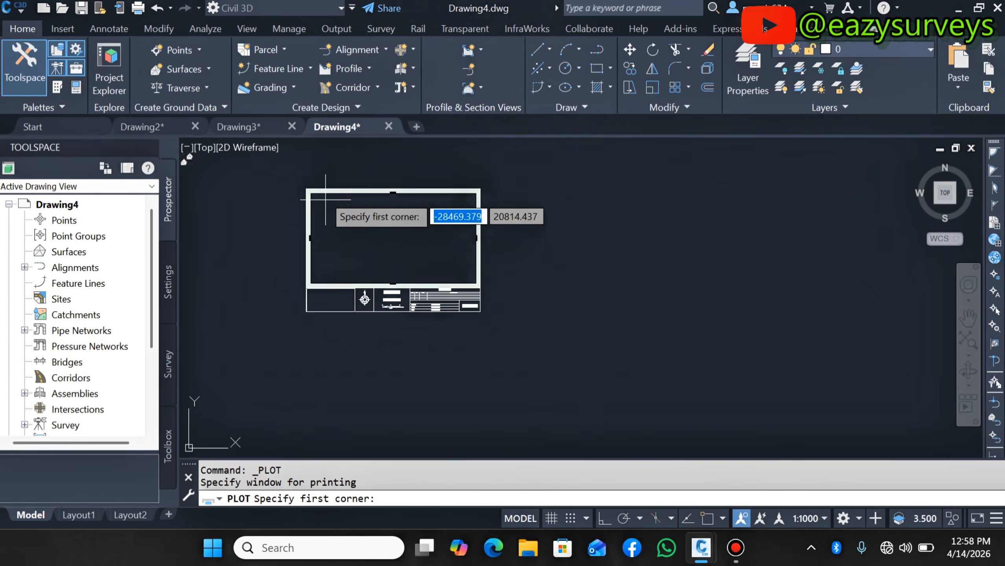
scroll(314, 184, "up", 2)
left_click(704, 516)
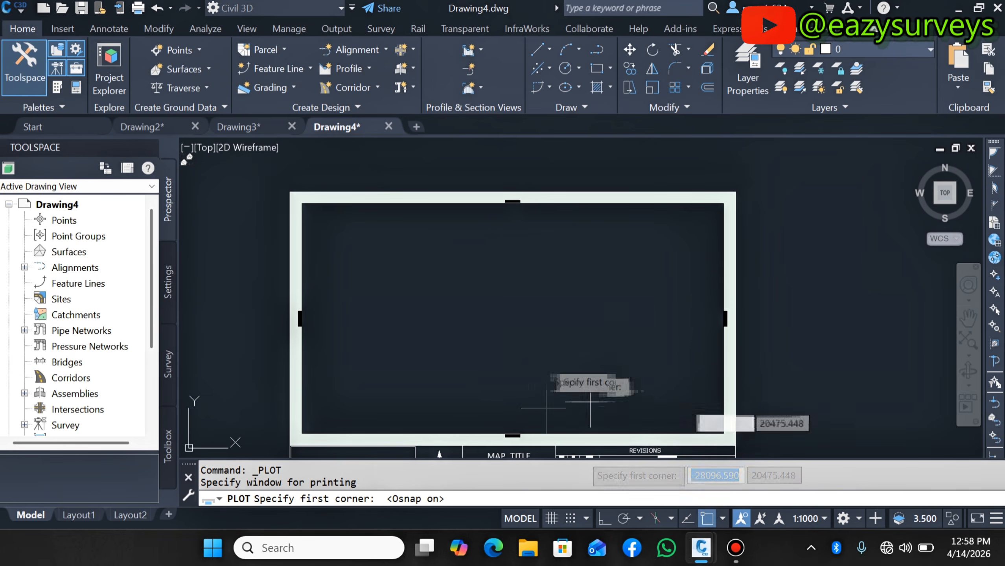
scroll(280, 210, "up", 5)
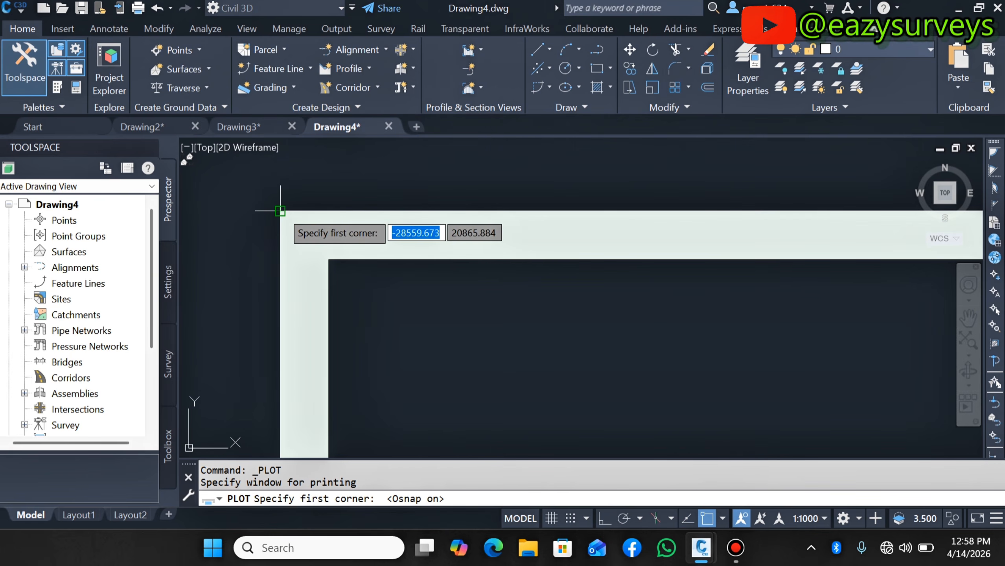
left_click(280, 210)
scroll(280, 210, "down", 6)
scroll(570, 409, "up", 4)
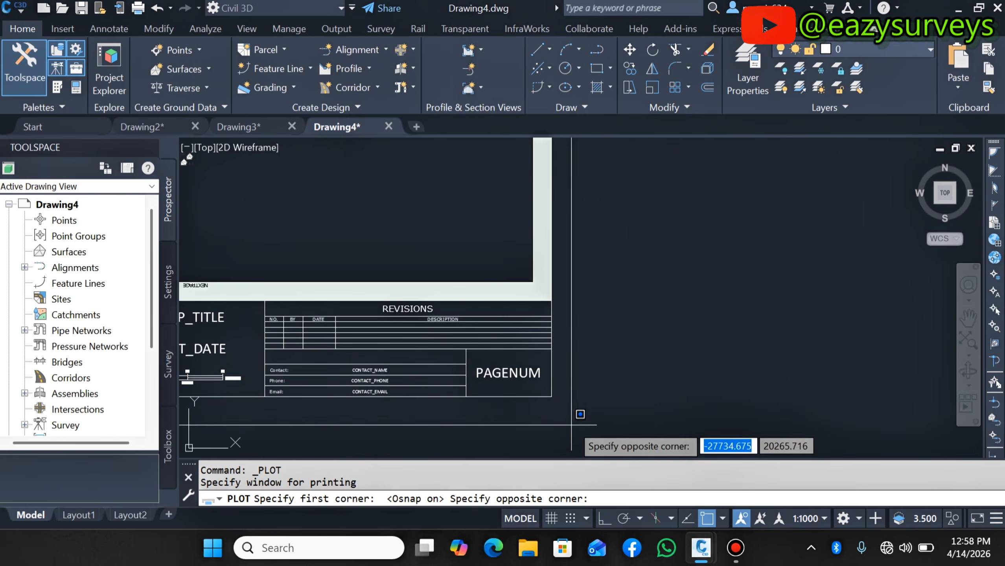
left_click(553, 398)
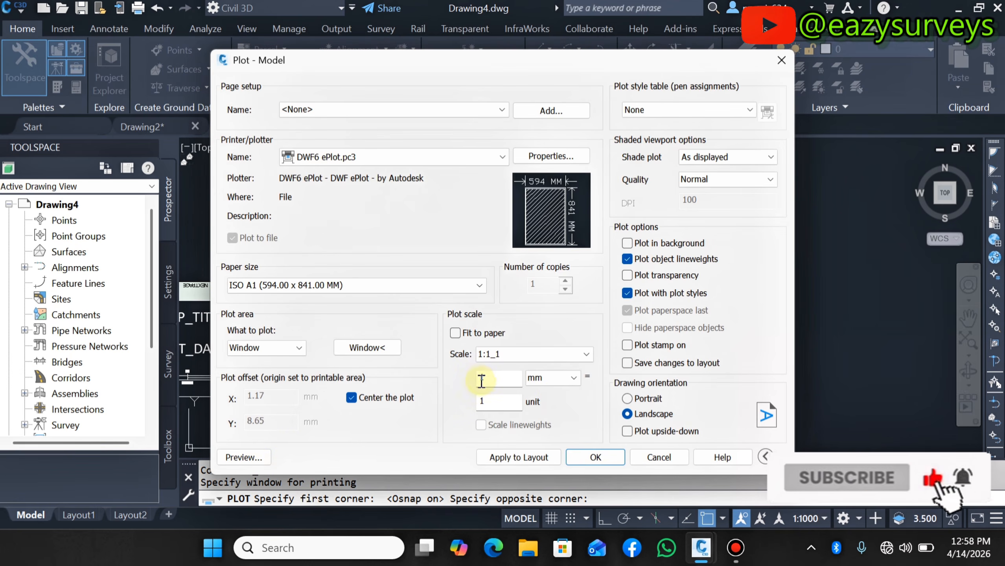
left_click(244, 459)
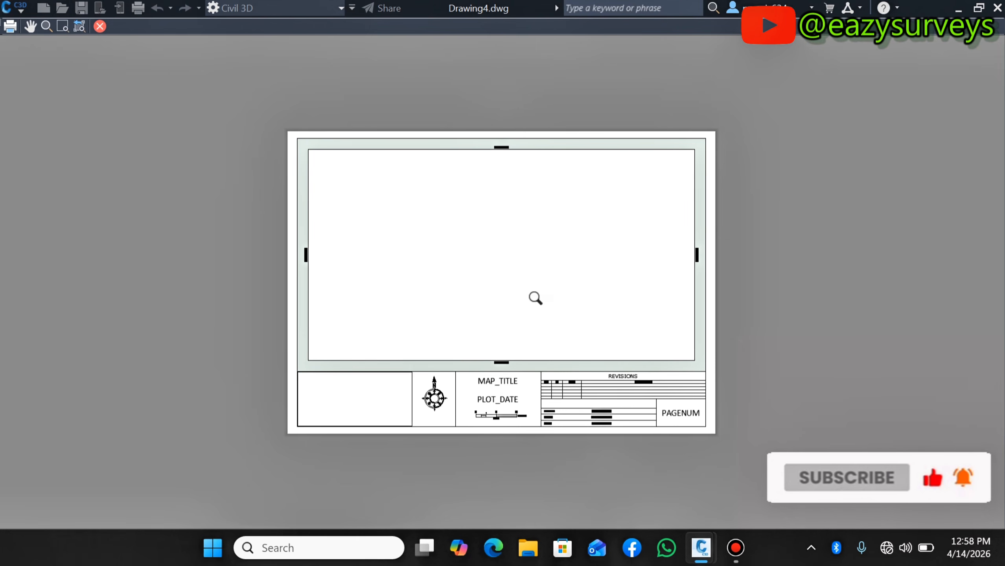
- Zoom in on the plot preview to inspect the sheet, then close the preview
scroll(554, 350, "up", 2)
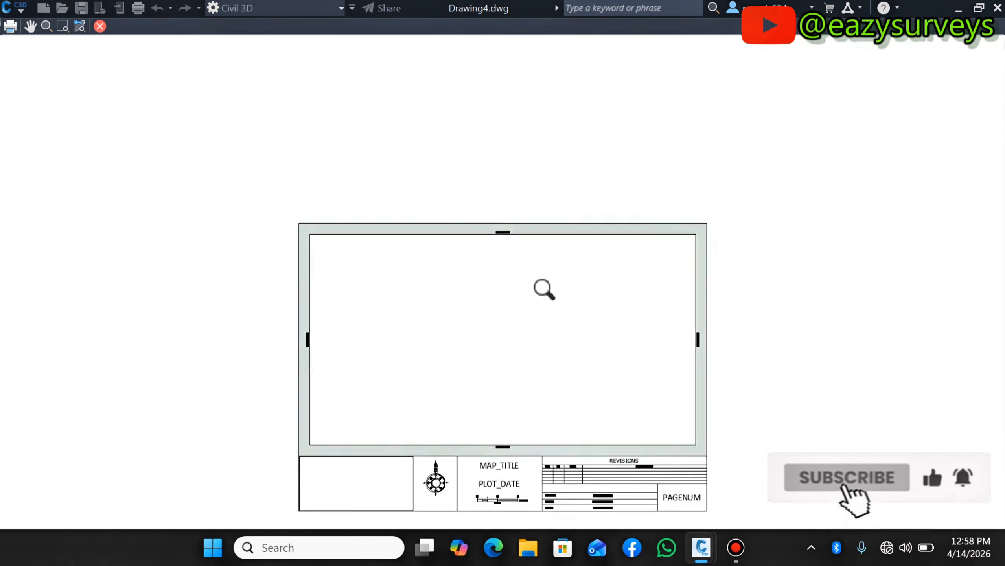
scroll(543, 288, "up", 3)
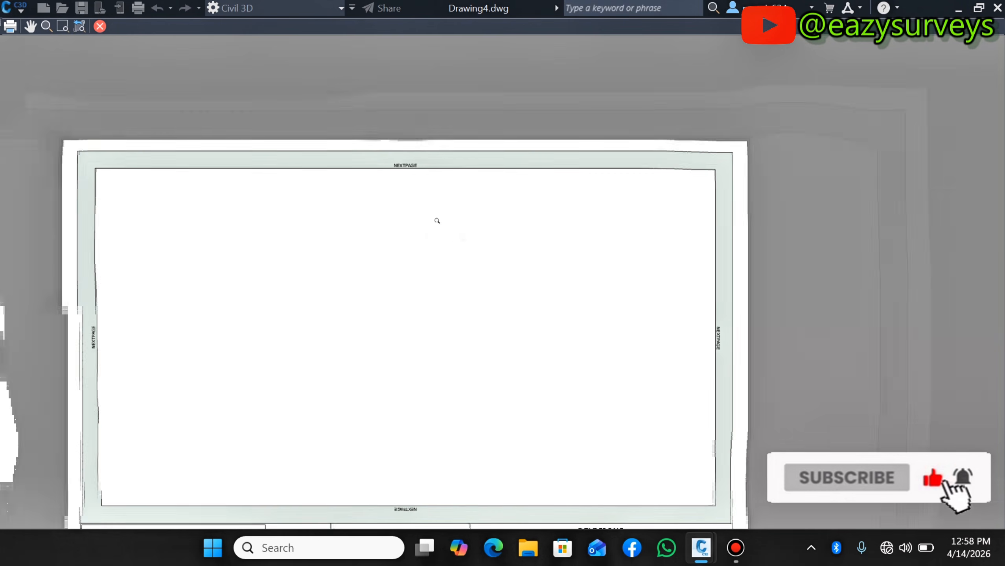
scroll(520, 281, "down", 2)
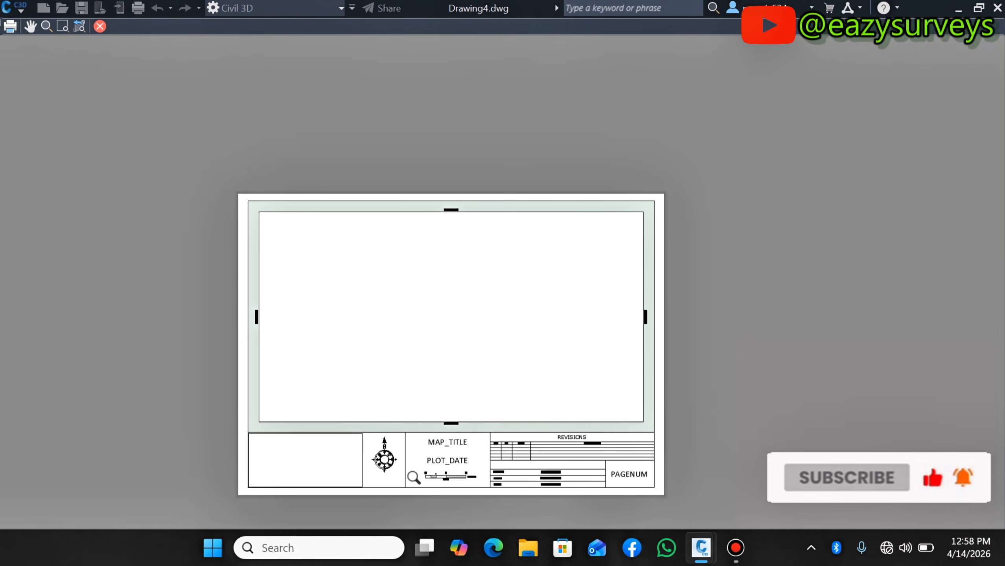
left_click(101, 27)
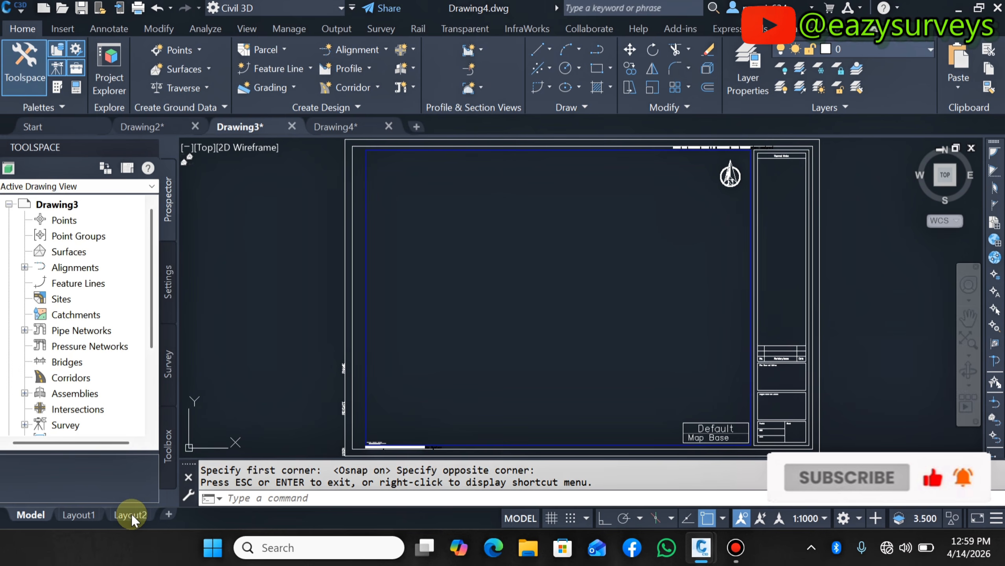
- Open the ISO Expand A1 layout and then the ISO A1 Plan and Profile 1 to 1000 layout, zooming in to examine its north arrow, scale bar and title block
left_click(253, 513)
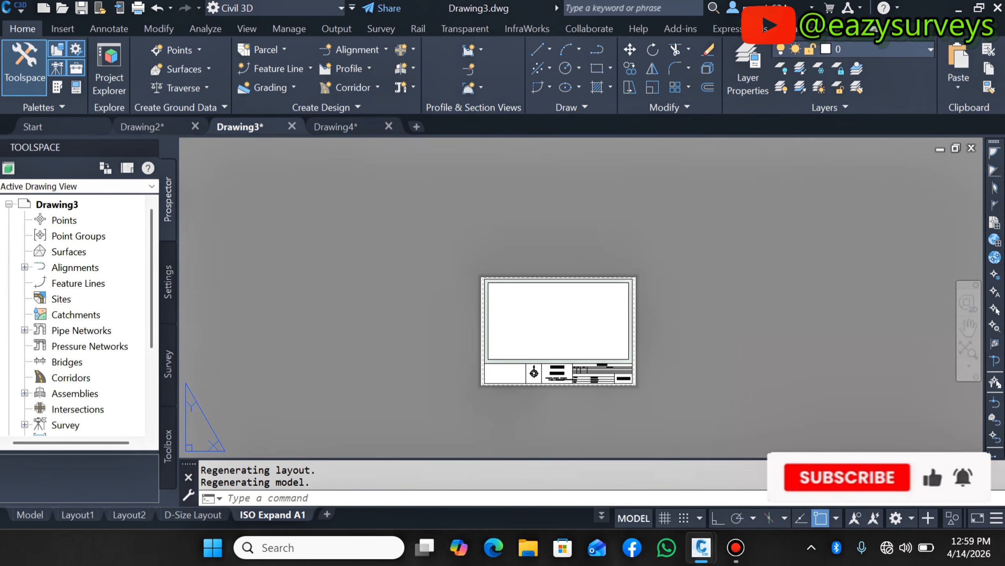
left_click(967, 350)
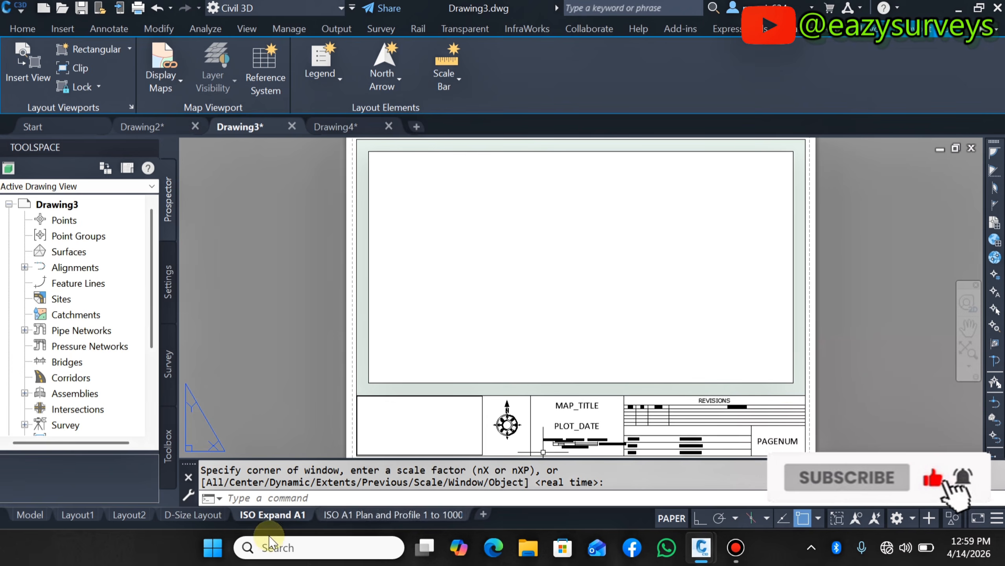
left_click(396, 514)
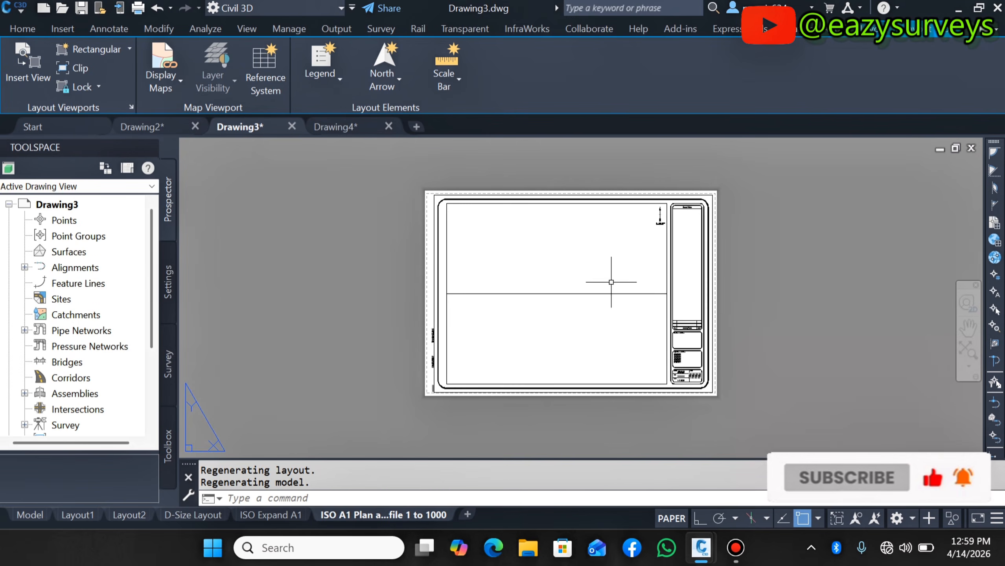
scroll(660, 212, "up", 8)
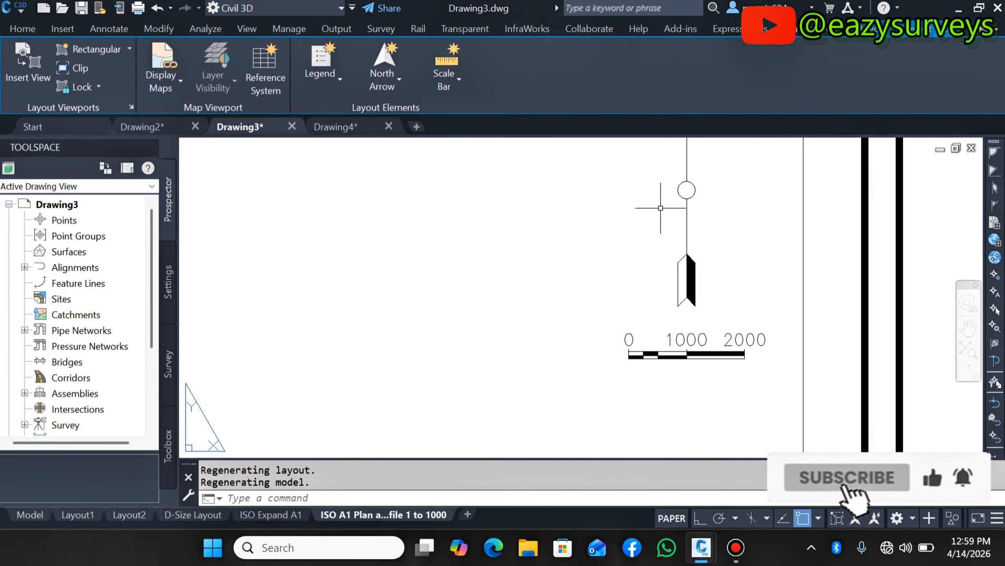
scroll(666, 218, "down", 8)
scroll(692, 395, "up", 5)
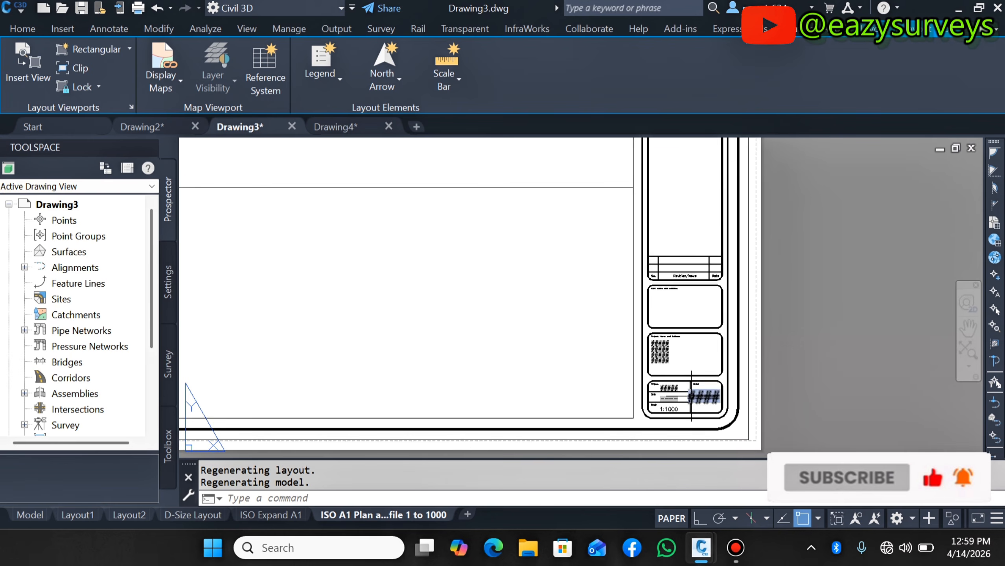
- Return to the ISO Expand A1 layout and zoom in to examine its title block
left_click(272, 515)
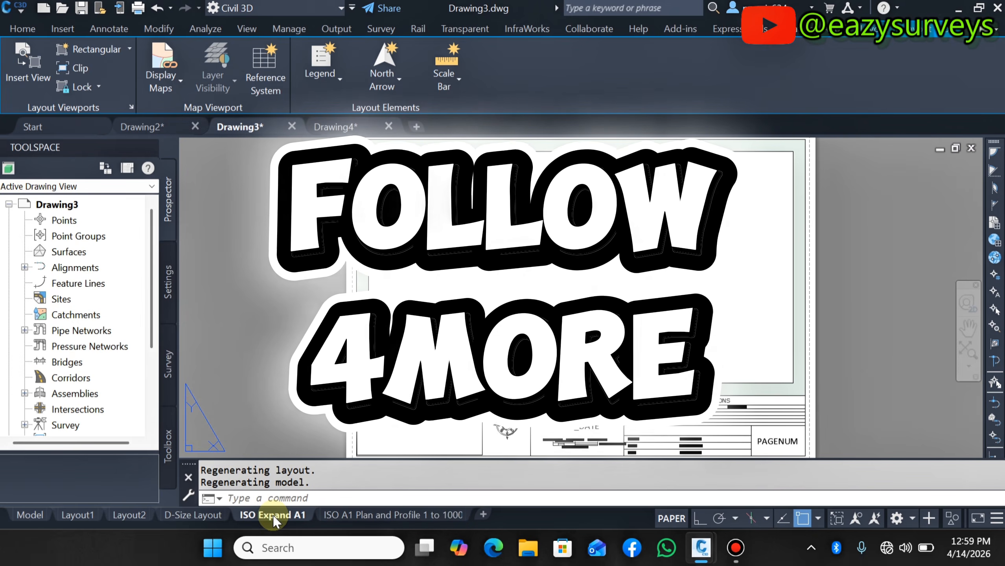
scroll(713, 417, "up", 4)
scroll(713, 377, "down", 4)
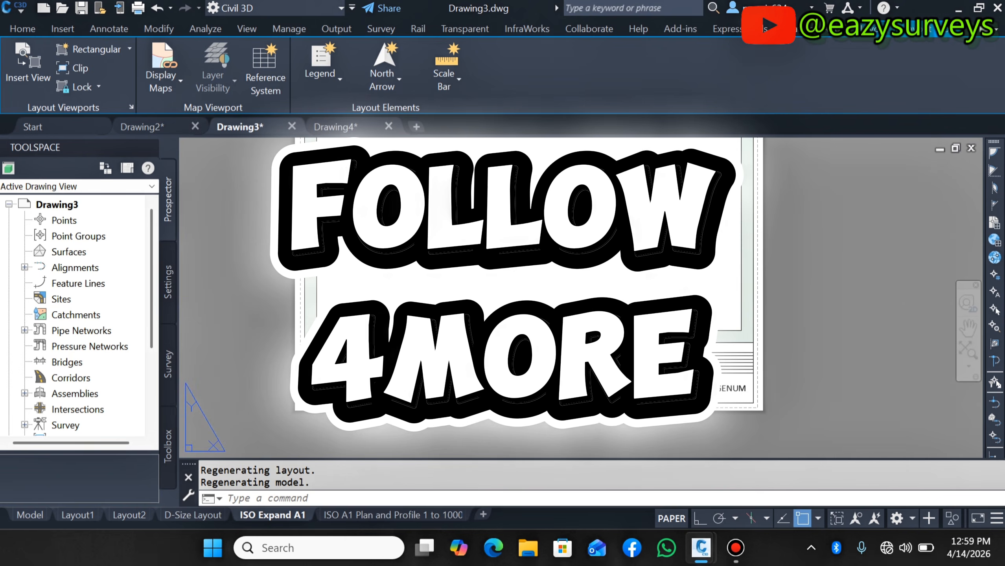
scroll(588, 394, "up", 2)
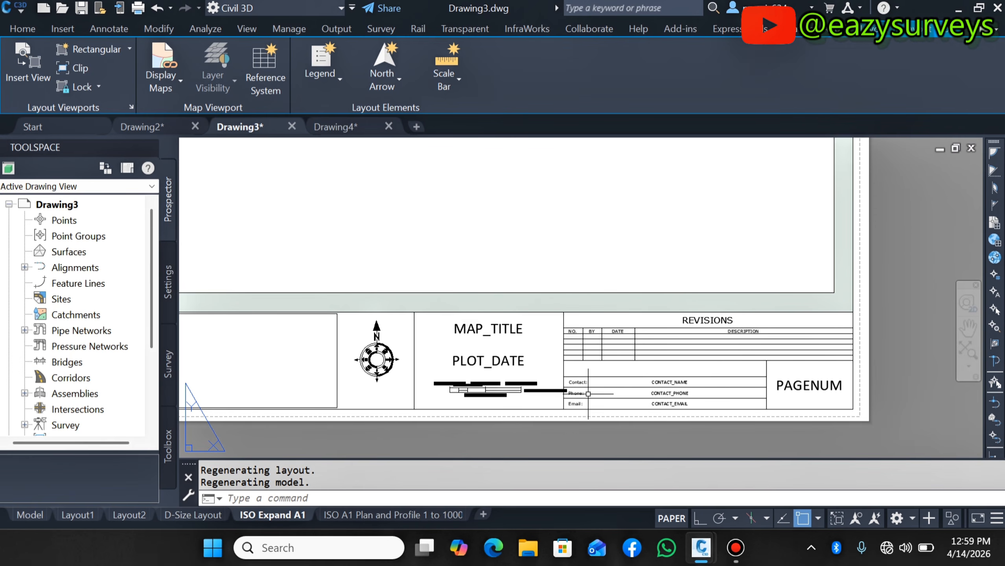